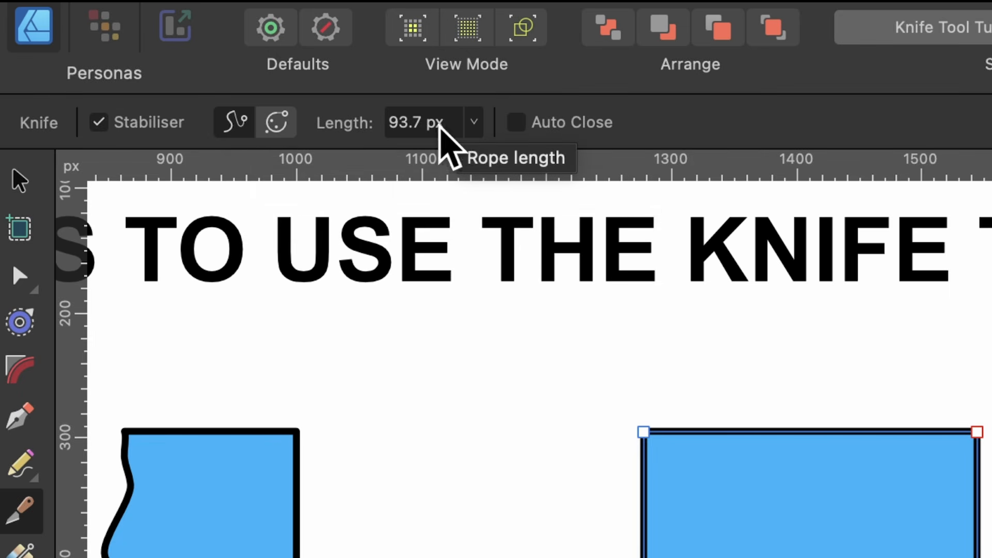
Set the Knife stabiliser's rope length to 59.7 px and test a stroke on the empty canvas around the upper-right square
{"action": "left_click", "coordinate": [473, 123]}
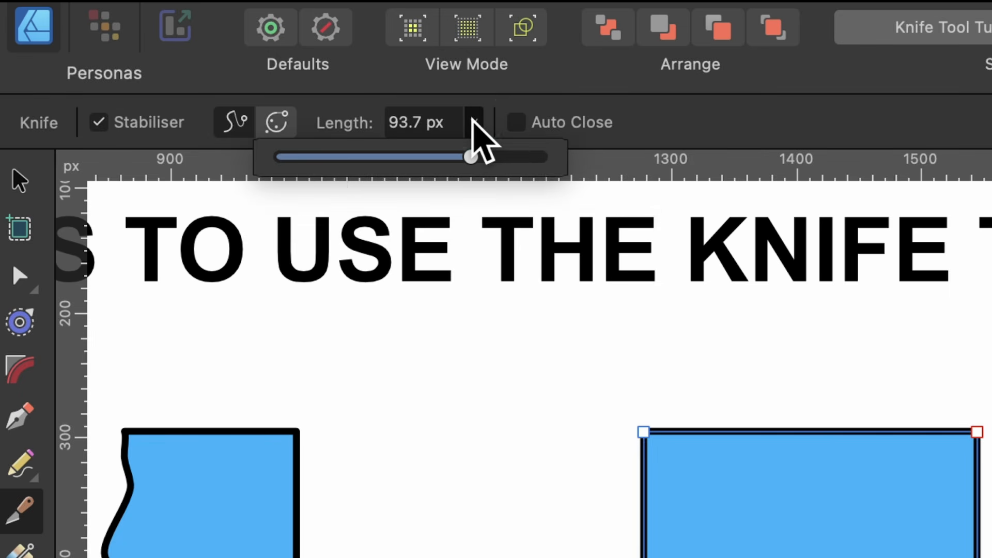
{"action": "left_click_drag", "start_coordinate": [472, 158], "coordinate": [400, 157]}
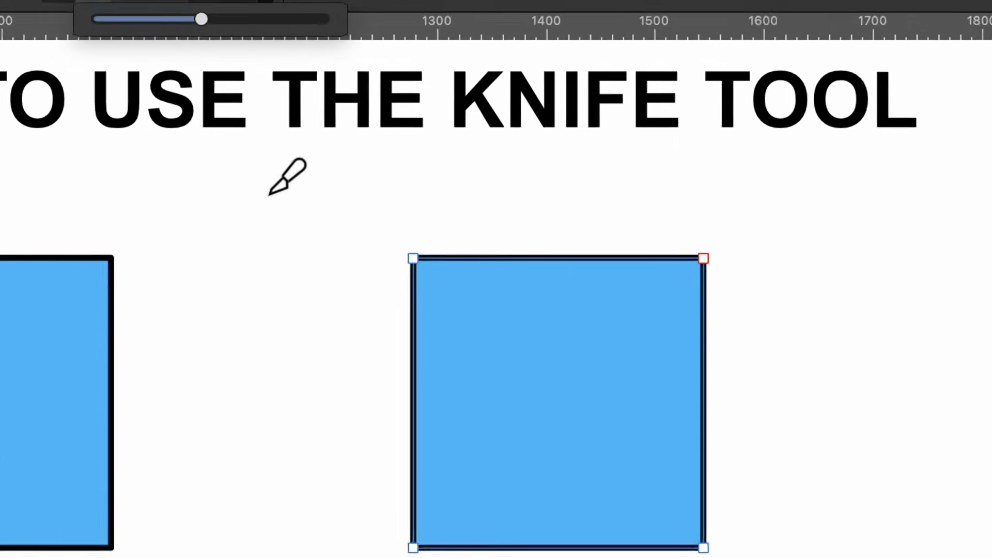
{"action": "left_click_drag", "start_coordinate": [325, 188], "coordinate": [349, 189]}
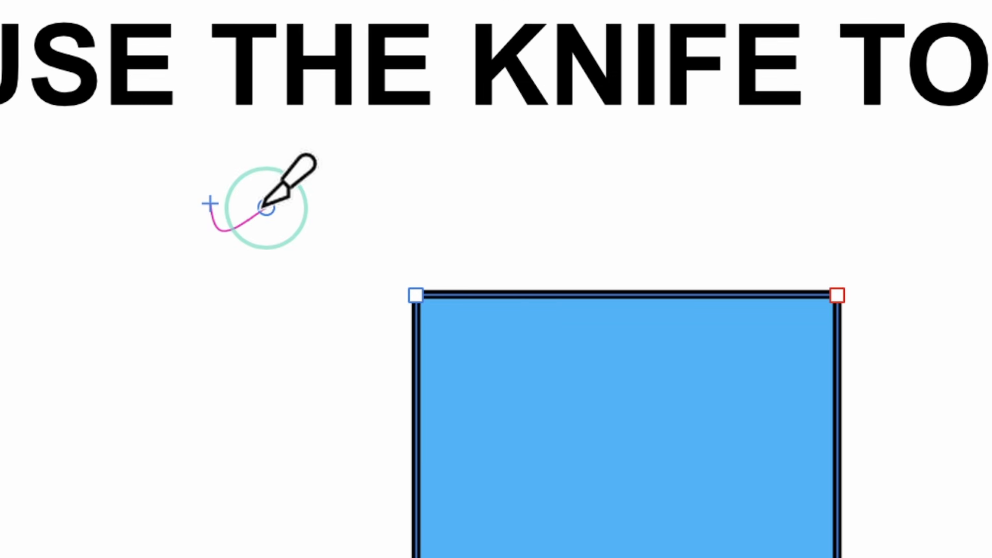
{"action": "left_click_drag", "start_coordinate": [266, 207], "coordinate": [295, 206]}
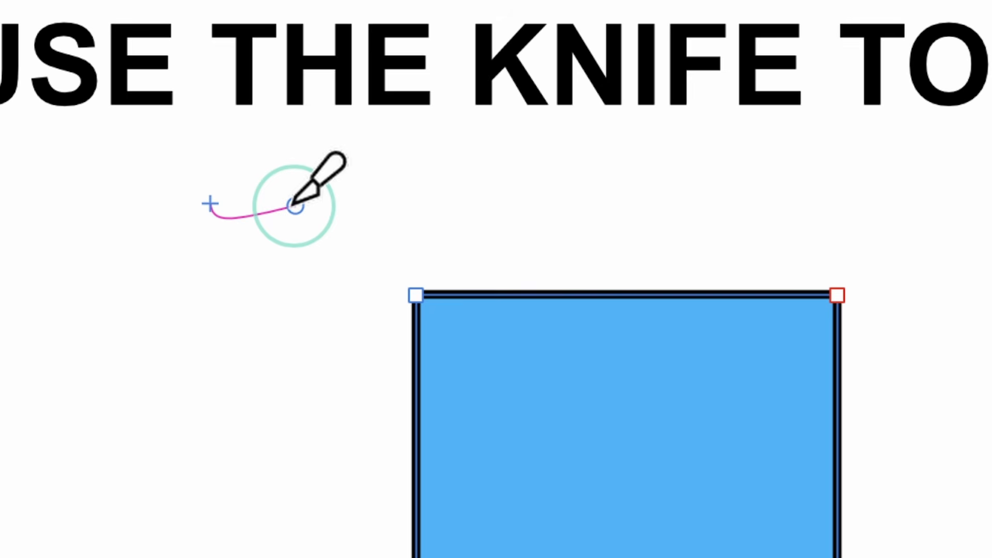
{"action": "mouse_move", "coordinate": [294, 206]}
{"action": "left_mouse_down"}
{"action": "mouse_move", "coordinate": [666, 166]}
{"action": "mouse_move", "coordinate": [846, 212]}
{"action": "mouse_move", "coordinate": [872, 258]}
{"action": "mouse_move", "coordinate": [832, 234]}
{"action": "mouse_move", "coordinate": [687, 206]}
{"action": "mouse_move", "coordinate": [441, 246]}
{"action": "mouse_move", "coordinate": [243, 255]}
{"action": "mouse_move", "coordinate": [93, 343]}
{"action": "mouse_move", "coordinate": [54, 517]}
{"action": "left_mouse_up"}
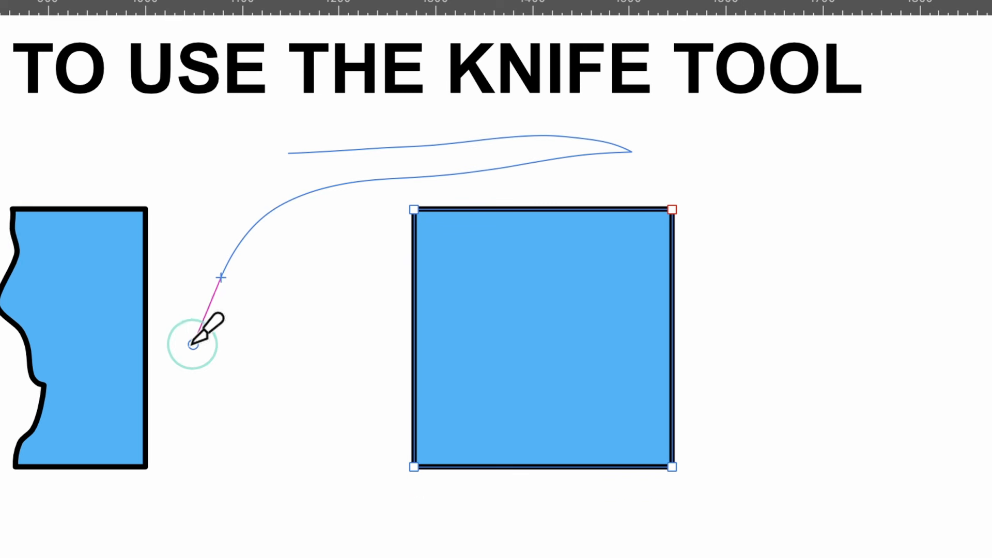
{"action": "mouse_move", "coordinate": [192, 344]}
{"action": "left_mouse_down"}
{"action": "mouse_move", "coordinate": [215, 401]}
{"action": "mouse_move", "coordinate": [279, 443]}
{"action": "mouse_move", "coordinate": [333, 460]}
{"action": "mouse_move", "coordinate": [401, 456]}
{"action": "left_mouse_up"}
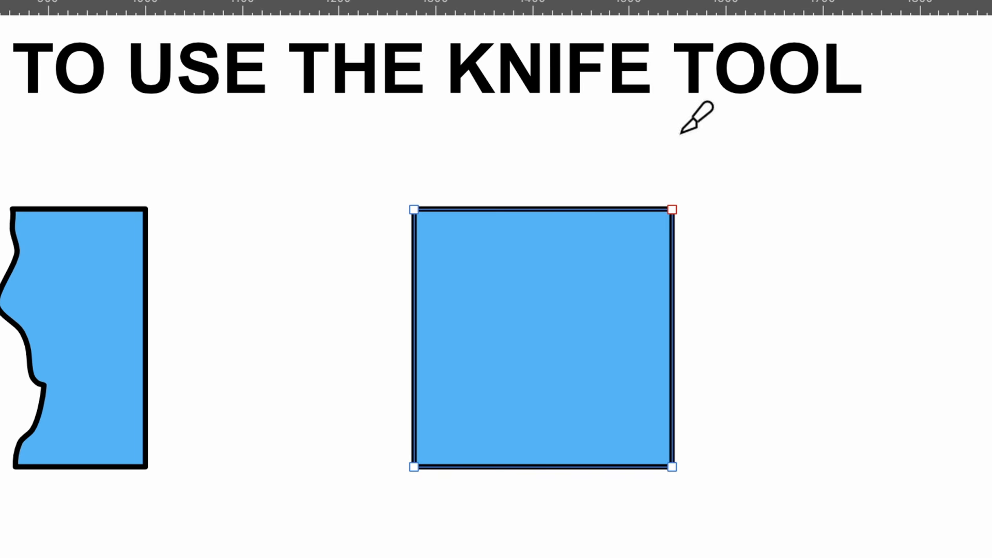
Cut a hook-shaped curve from the upper-right square's top edge to its right edge and move the cut-out piece up and right
{"action": "left_click", "coordinate": [564, 158]}
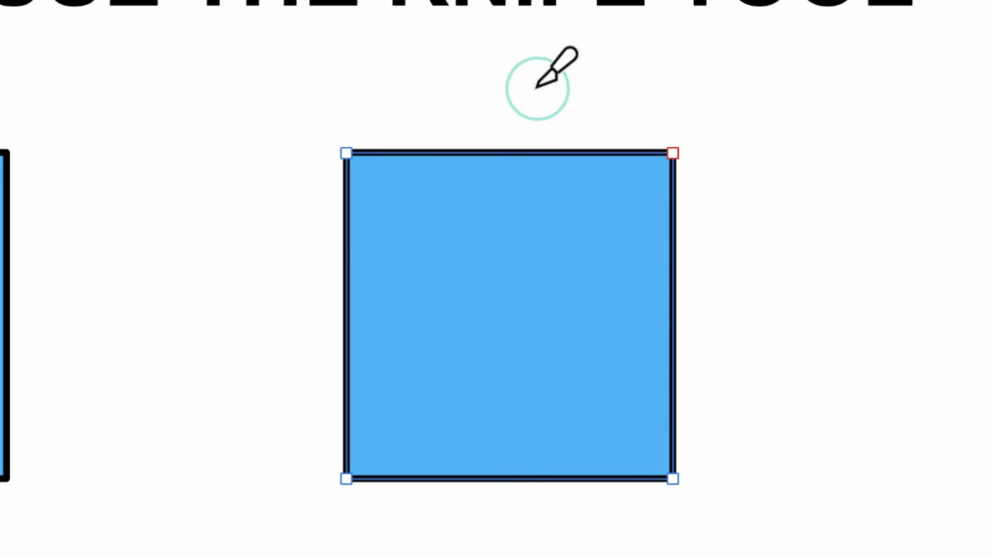
{"action": "mouse_move", "coordinate": [538, 87]}
{"action": "left_mouse_down"}
{"action": "mouse_move", "coordinate": [480, 98]}
{"action": "mouse_move", "coordinate": [444, 122]}
{"action": "mouse_move", "coordinate": [393, 202]}
{"action": "mouse_move", "coordinate": [395, 285]}
{"action": "mouse_move", "coordinate": [421, 360]}
{"action": "mouse_move", "coordinate": [468, 407]}
{"action": "mouse_move", "coordinate": [582, 445]}
{"action": "mouse_move", "coordinate": [518, 381]}
{"action": "mouse_move", "coordinate": [483, 286]}
{"action": "mouse_move", "coordinate": [518, 245]}
{"action": "mouse_move", "coordinate": [602, 221]}
{"action": "mouse_move", "coordinate": [639, 223]}
{"action": "mouse_move", "coordinate": [703, 255]}
{"action": "mouse_move", "coordinate": [781, 348]}
{"action": "left_mouse_up"}
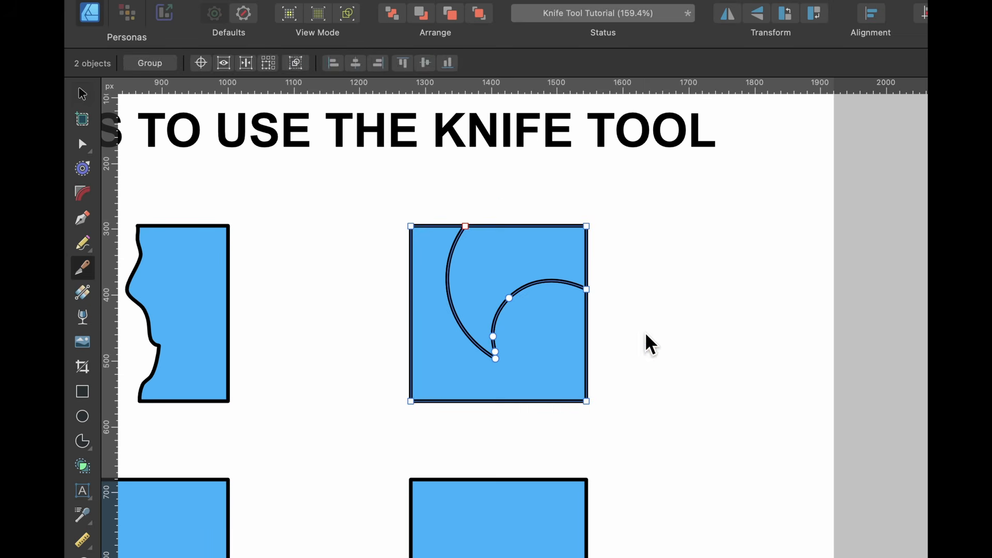
{"action": "key", "text": "v"}
{"action": "left_click", "coordinate": [610, 207]}
{"action": "left_click_drag", "start_coordinate": [610, 208], "coordinate": [906, 141]}
{"action": "left_click_drag", "start_coordinate": [718, 228], "coordinate": [713, 233]}
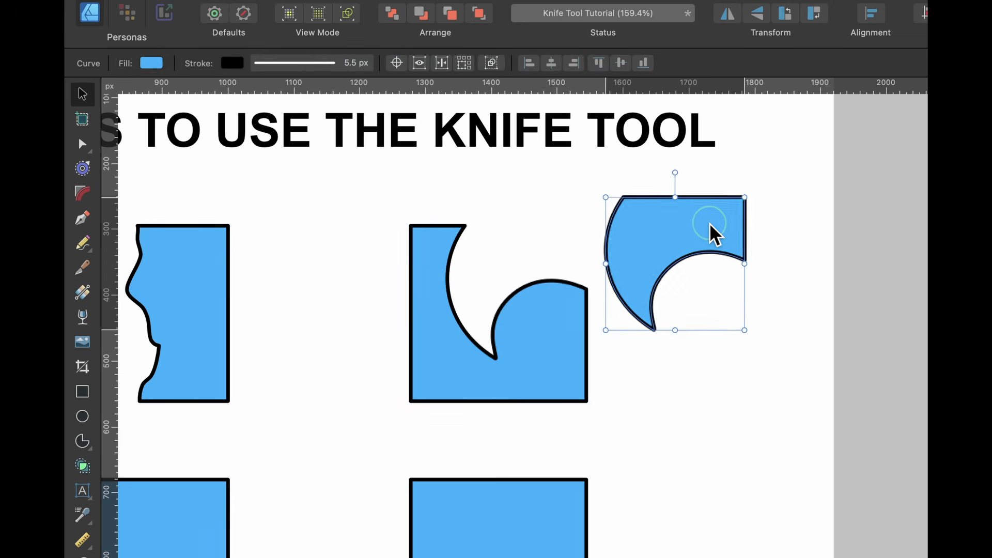
Select the uncut square in the lower row beneath the wavy halves and set the Knife stabiliser to Window mode with window 50.3
{"action": "scroll", "coordinate": [512, 255], "scroll_direction": "down", "scroll_amount": 10}
{"action": "scroll", "coordinate": [511, 255], "scroll_direction": "left", "scroll_amount": 8}
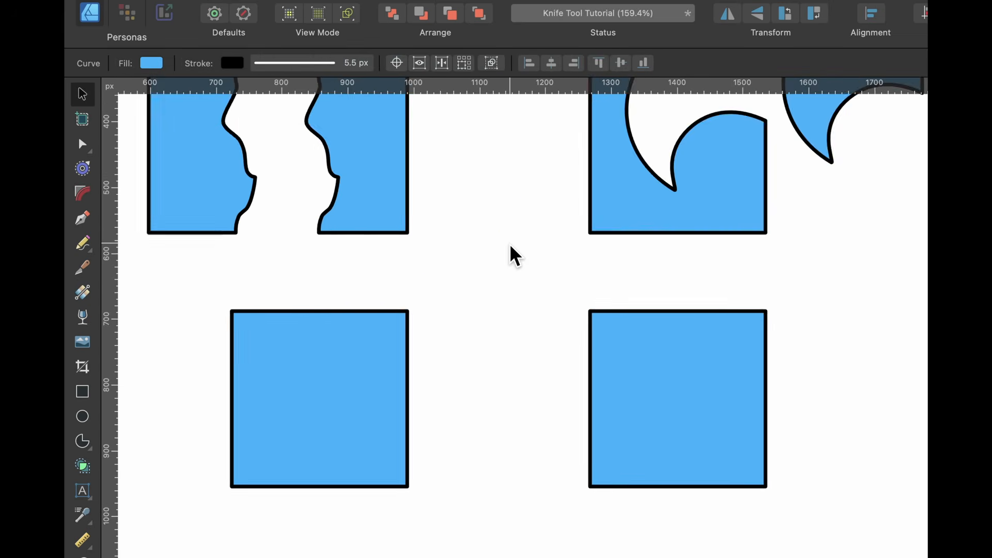
{"action": "left_click", "coordinate": [455, 291]}
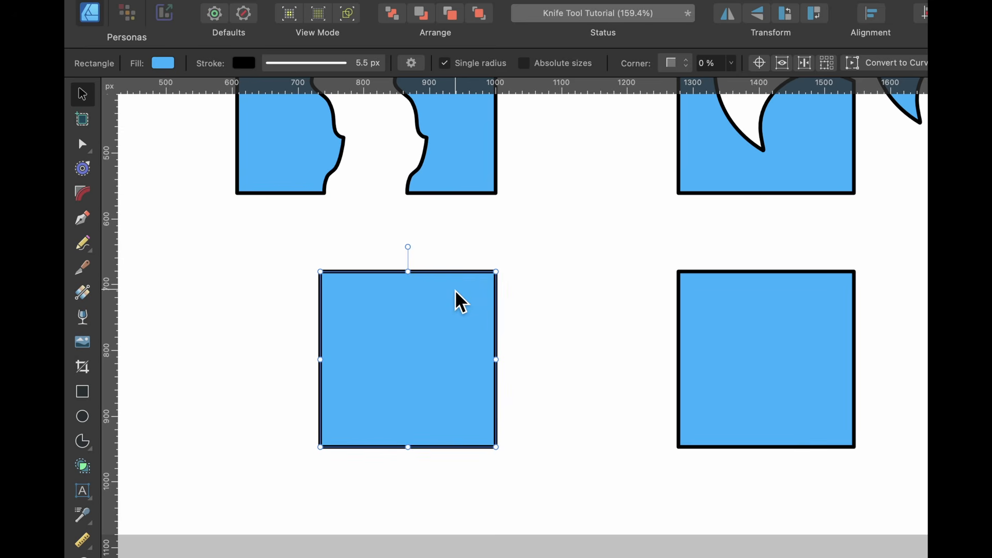
{"action": "key", "text": "y"}
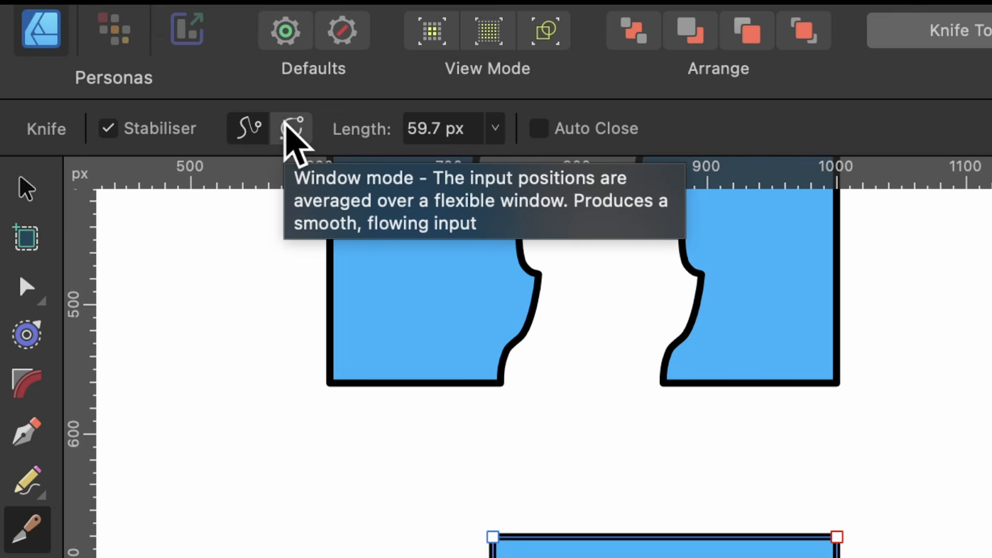
{"action": "left_click", "coordinate": [287, 126]}
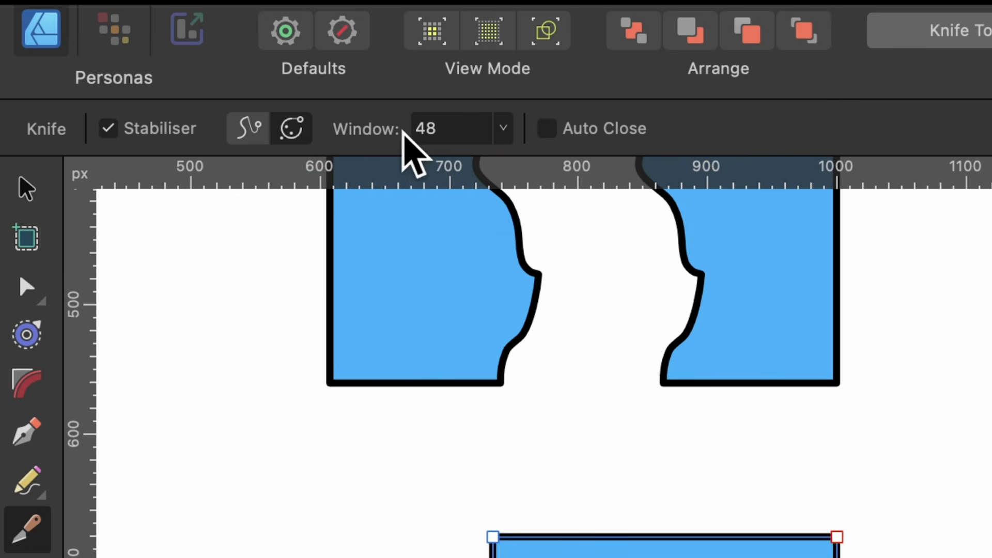
{"action": "left_click", "coordinate": [499, 129]}
{"action": "mouse_move", "coordinate": [505, 164]}
{"action": "left_mouse_down"}
{"action": "mouse_move", "coordinate": [518, 165]}
{"action": "mouse_move", "coordinate": [504, 165]}
{"action": "left_mouse_up"}
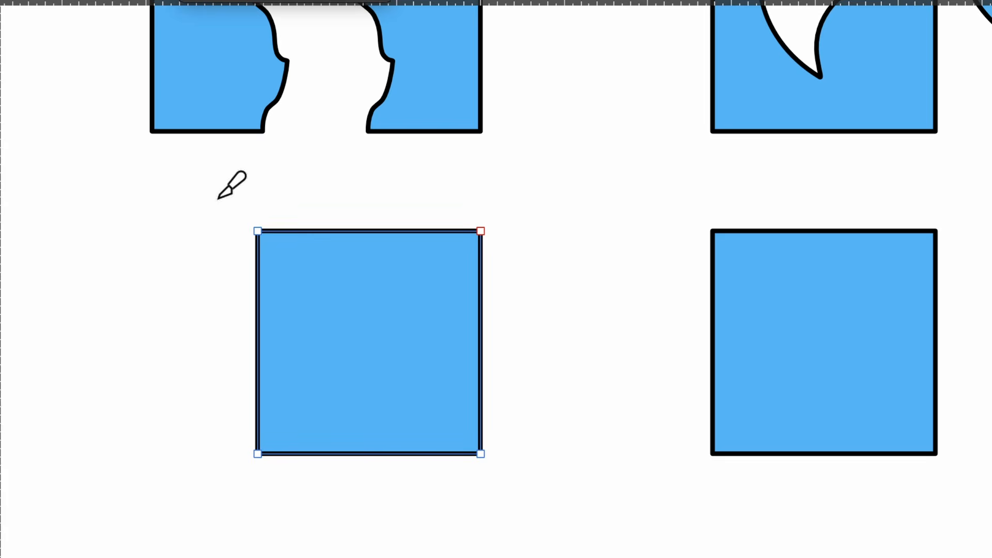
Try a window-stabilised knife stroke across the empty canvas above the selected square
{"action": "left_click_drag", "start_coordinate": [289, 246], "coordinate": [312, 245]}
{"action": "left_click_drag", "start_coordinate": [247, 197], "coordinate": [368, 192]}
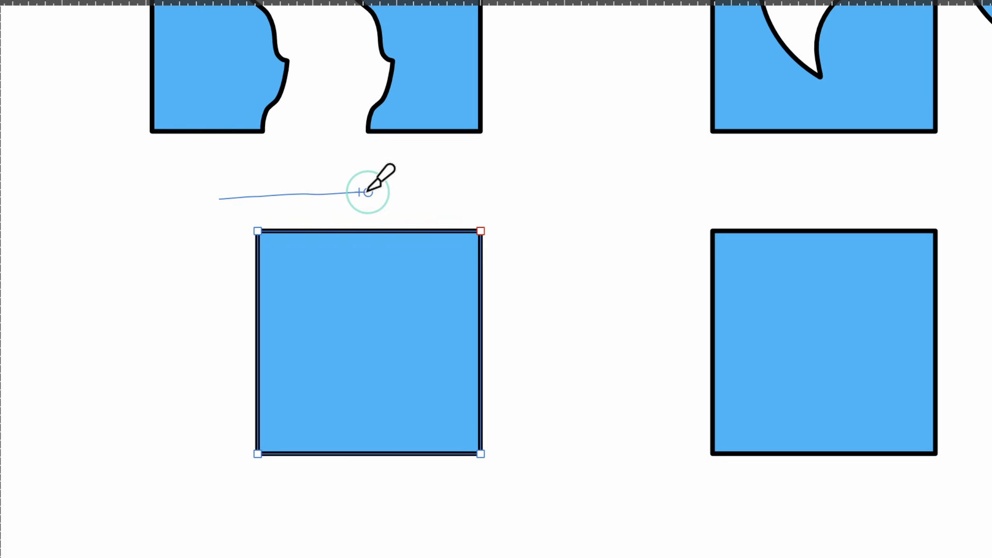
{"action": "mouse_move", "coordinate": [368, 192]}
{"action": "left_mouse_down"}
{"action": "mouse_move", "coordinate": [834, 179]}
{"action": "mouse_move", "coordinate": [616, 226]}
{"action": "mouse_move", "coordinate": [641, 349]}
{"action": "mouse_move", "coordinate": [682, 396]}
{"action": "mouse_move", "coordinate": [806, 318]}
{"action": "mouse_move", "coordinate": [825, 196]}
{"action": "mouse_move", "coordinate": [740, 139]}
{"action": "mouse_move", "coordinate": [644, 164]}
{"action": "mouse_move", "coordinate": [616, 257]}
{"action": "mouse_move", "coordinate": [699, 332]}
{"action": "mouse_move", "coordinate": [860, 167]}
{"action": "mouse_move", "coordinate": [580, 71]}
{"action": "mouse_move", "coordinate": [578, 154]}
{"action": "mouse_move", "coordinate": [686, 232]}
{"action": "mouse_move", "coordinate": [713, 337]}
{"action": "mouse_move", "coordinate": [750, 360]}
{"action": "mouse_move", "coordinate": [878, 261]}
{"action": "mouse_move", "coordinate": [862, 143]}
{"action": "mouse_move", "coordinate": [802, 115]}
{"action": "mouse_move", "coordinate": [639, 140]}
{"action": "mouse_move", "coordinate": [533, 105]}
{"action": "mouse_move", "coordinate": [564, 139]}
{"action": "mouse_move", "coordinate": [577, 179]}
{"action": "mouse_move", "coordinate": [524, 112]}
{"action": "mouse_move", "coordinate": [558, 179]}
{"action": "mouse_move", "coordinate": [549, 219]}
{"action": "left_mouse_up"}
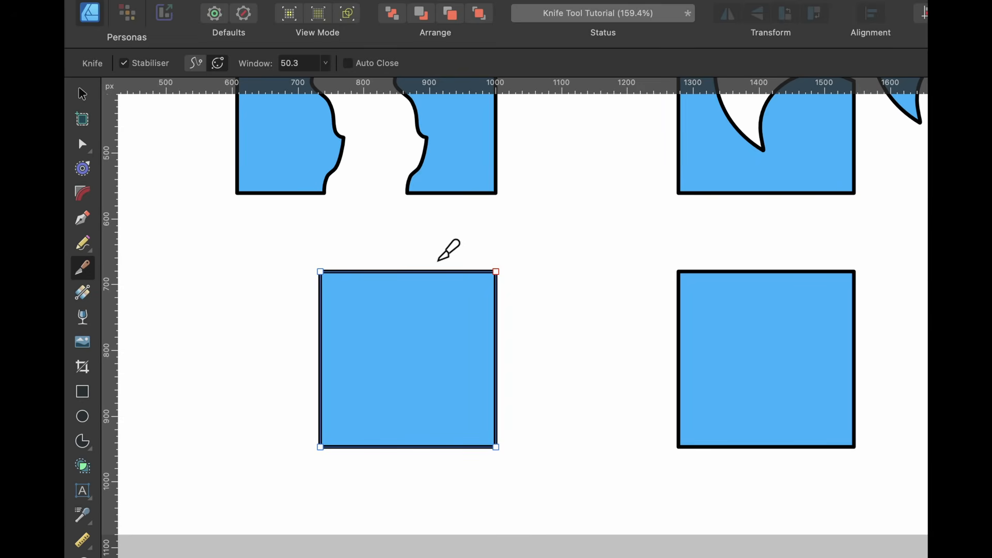
Cut the selected square along a curve from top to right edge, and along a second side-to-side curve with the window at 95
{"action": "mouse_move", "coordinate": [486, 235]}
{"action": "left_mouse_down"}
{"action": "mouse_move", "coordinate": [390, 246]}
{"action": "mouse_move", "coordinate": [359, 293]}
{"action": "mouse_move", "coordinate": [432, 375]}
{"action": "mouse_move", "coordinate": [622, 323]}
{"action": "mouse_move", "coordinate": [606, 234]}
{"action": "left_mouse_up"}
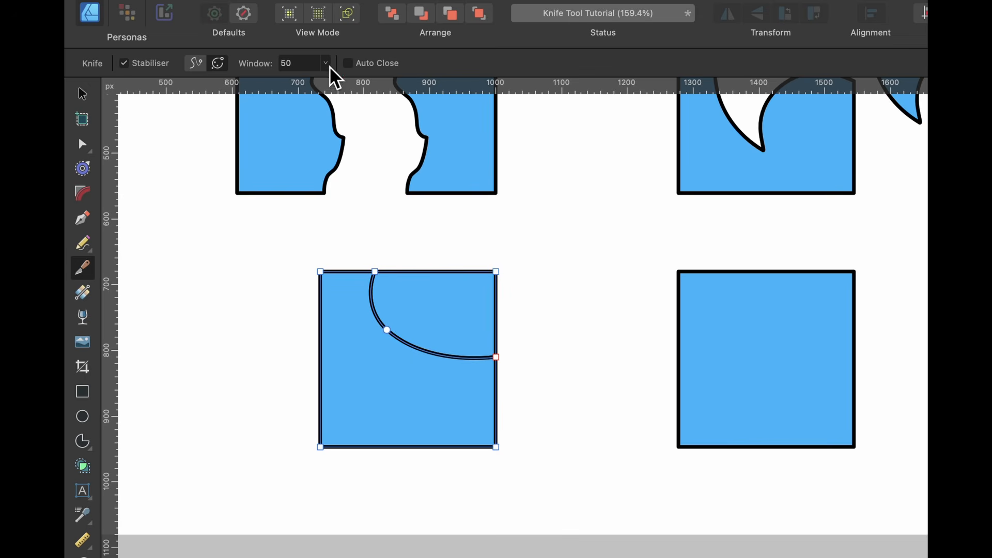
{"action": "left_click_drag", "start_coordinate": [329, 67], "coordinate": [375, 87]}
{"action": "mouse_move", "coordinate": [545, 130]}
{"action": "left_mouse_down"}
{"action": "mouse_move", "coordinate": [397, 145]}
{"action": "mouse_move", "coordinate": [312, 171]}
{"action": "mouse_move", "coordinate": [270, 255]}
{"action": "mouse_move", "coordinate": [312, 325]}
{"action": "mouse_move", "coordinate": [413, 375]}
{"action": "mouse_move", "coordinate": [568, 320]}
{"action": "mouse_move", "coordinate": [632, 182]}
{"action": "mouse_move", "coordinate": [621, 151]}
{"action": "left_mouse_up"}
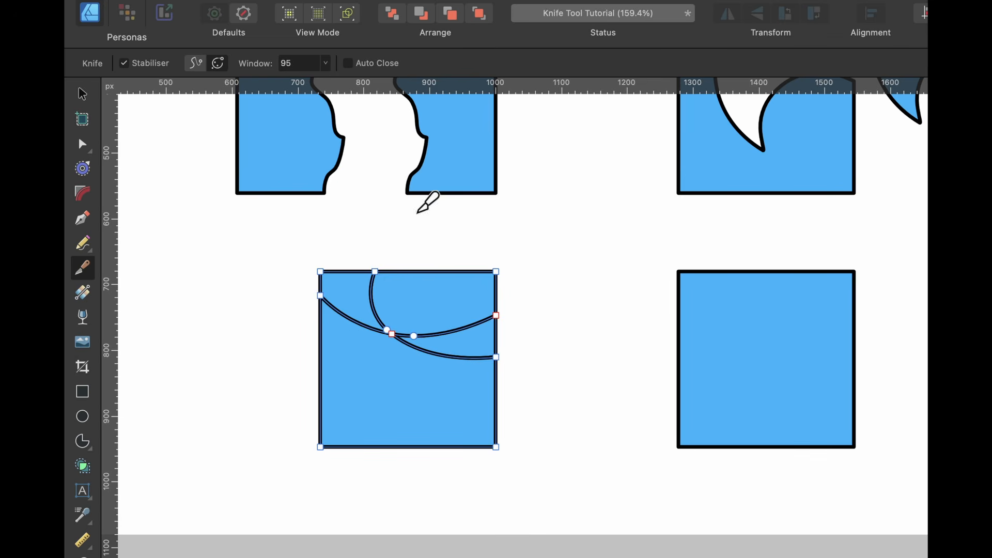
Move the four pieces of the cut square apart so that gaps separate them
{"action": "key", "text": "v"}
{"action": "left_click", "coordinate": [450, 312]}
{"action": "left_click_drag", "start_coordinate": [451, 311], "coordinate": [526, 237]}
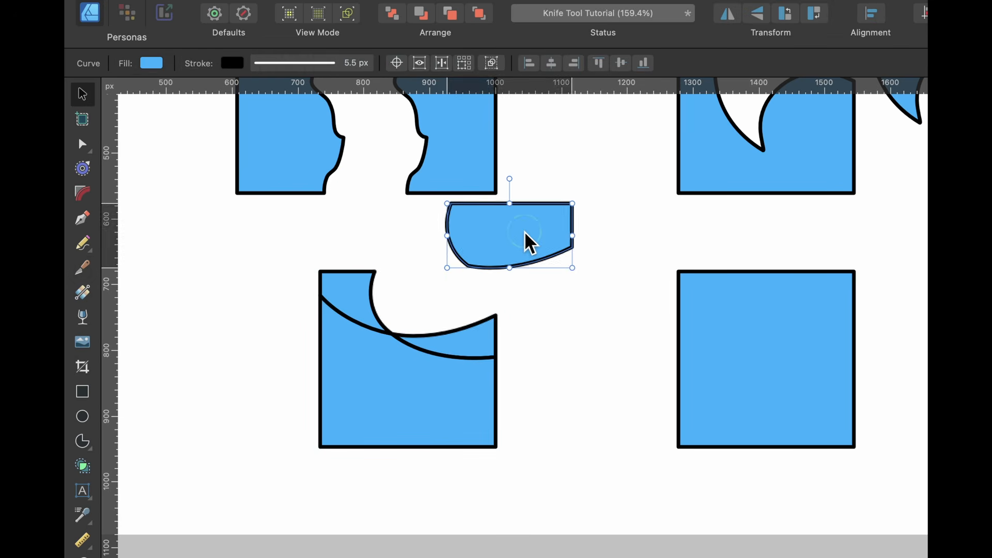
{"action": "left_click", "coordinate": [452, 403]}
{"action": "left_click_drag", "start_coordinate": [451, 403], "coordinate": [429, 436]}
{"action": "left_click", "coordinate": [487, 338]}
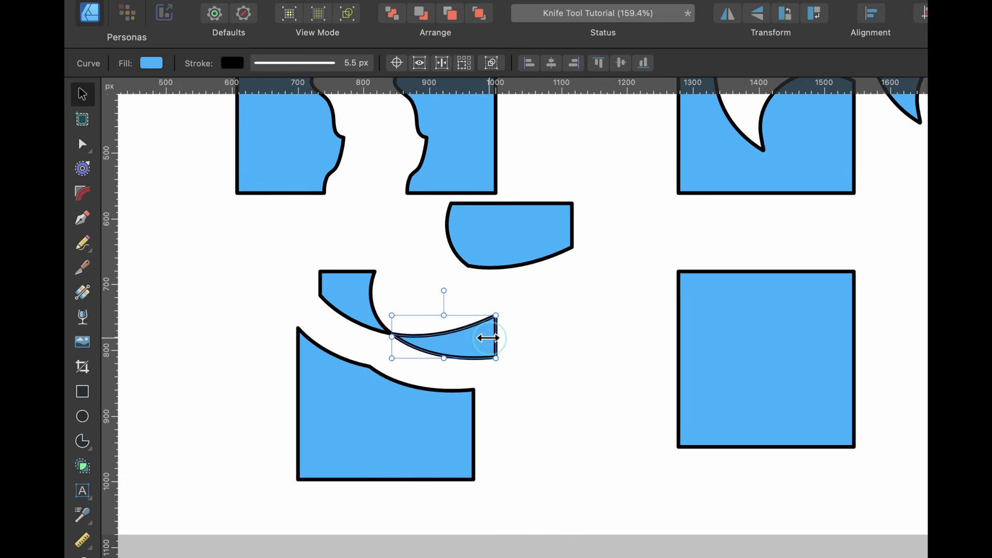
{"action": "left_click_drag", "start_coordinate": [475, 348], "coordinate": [503, 352]}
{"action": "left_click", "coordinate": [347, 303]}
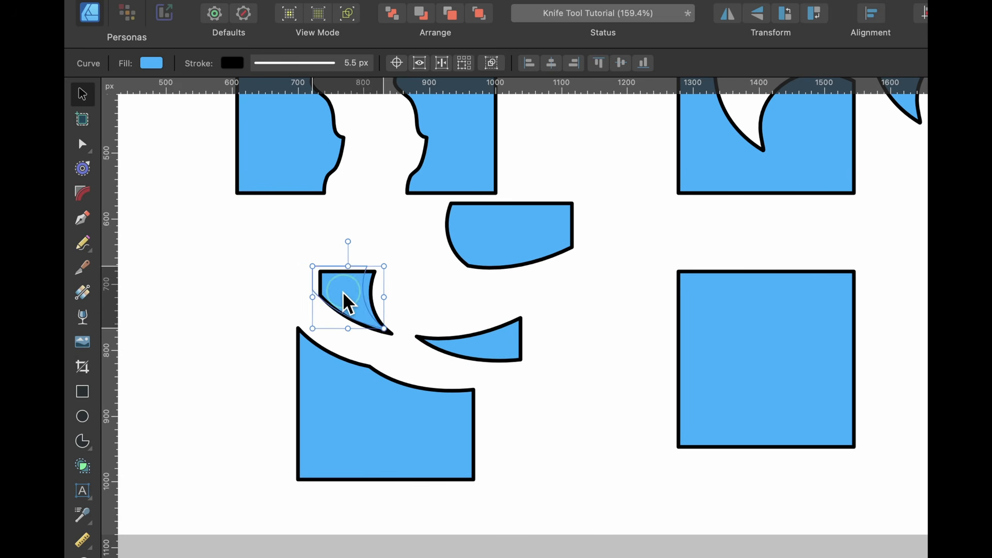
{"action": "left_click_drag", "start_coordinate": [348, 302], "coordinate": [313, 290]}
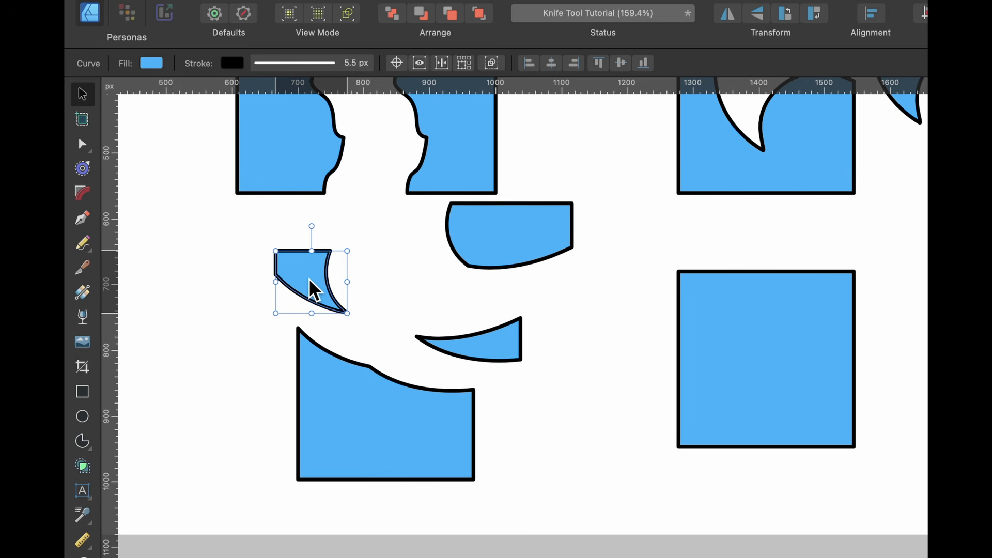
Select the uncut lower-right square and set the Knife tool to Rope mode with the Stabiliser turned off
{"action": "scroll", "coordinate": [361, 284], "scroll_direction": "right", "scroll_amount": 5}
{"action": "left_click", "coordinate": [571, 292]}
{"action": "scroll", "coordinate": [575, 296], "scroll_direction": "right", "scroll_amount": 2}
{"action": "scroll", "coordinate": [575, 295], "scroll_direction": "up", "scroll_amount": 1}
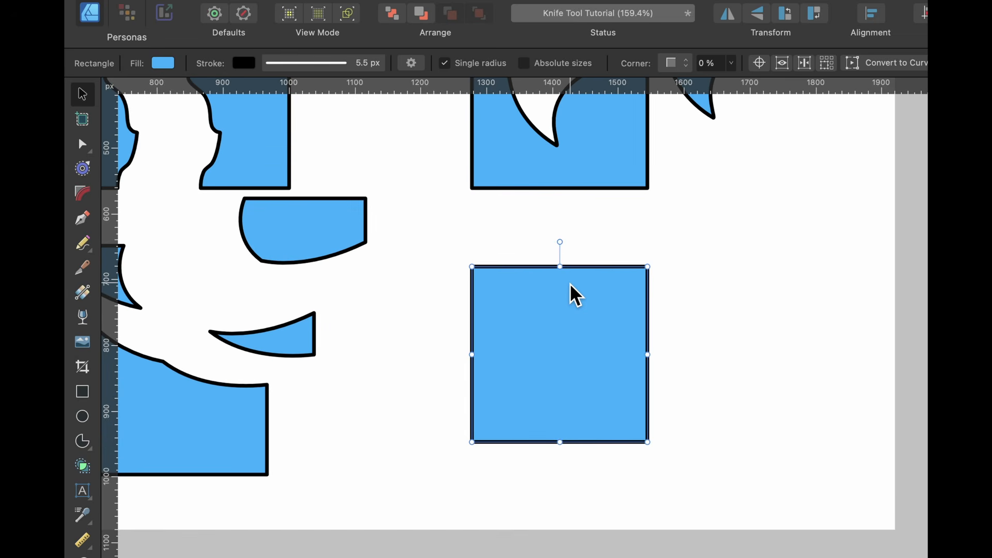
{"action": "key", "text": "k"}
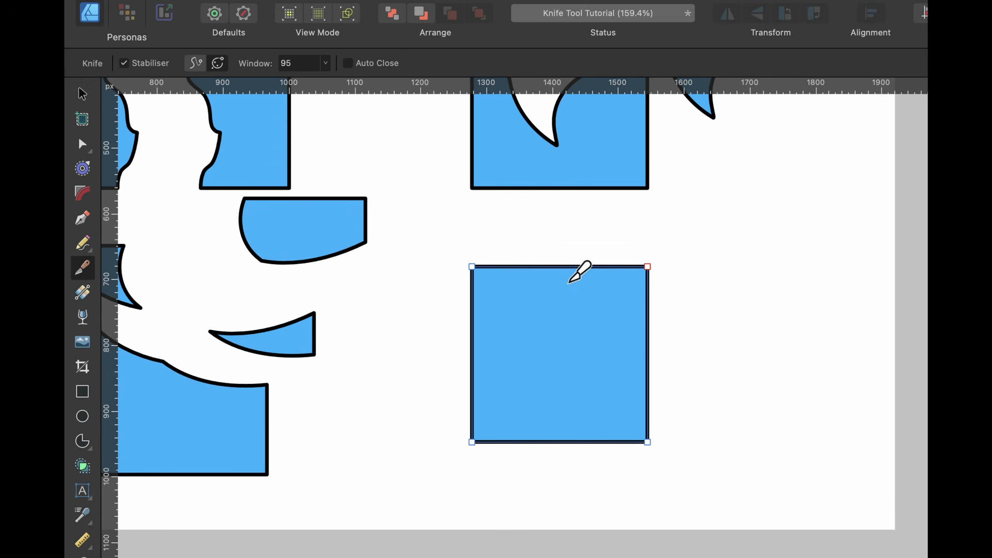
{"action": "left_click", "coordinate": [125, 64]}
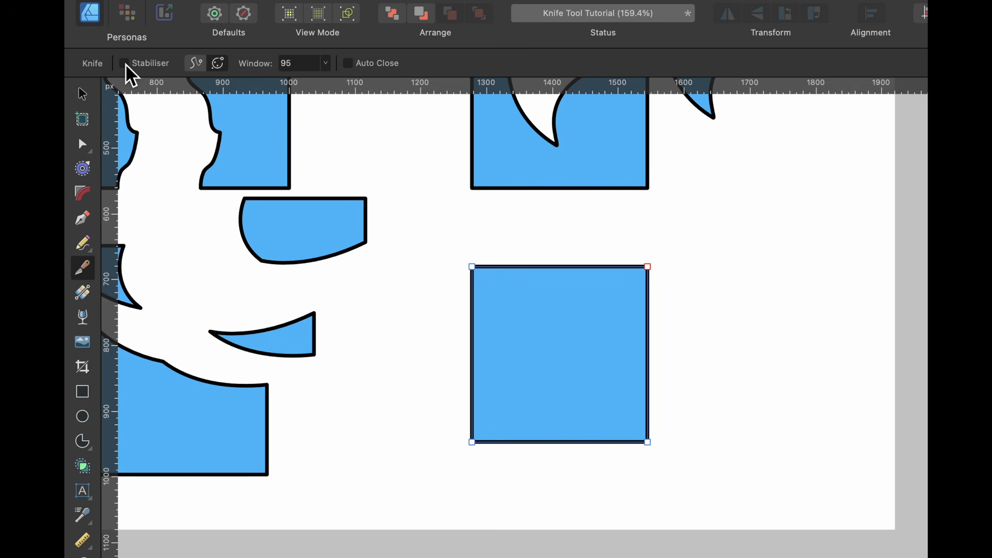
{"action": "left_click", "coordinate": [190, 66]}
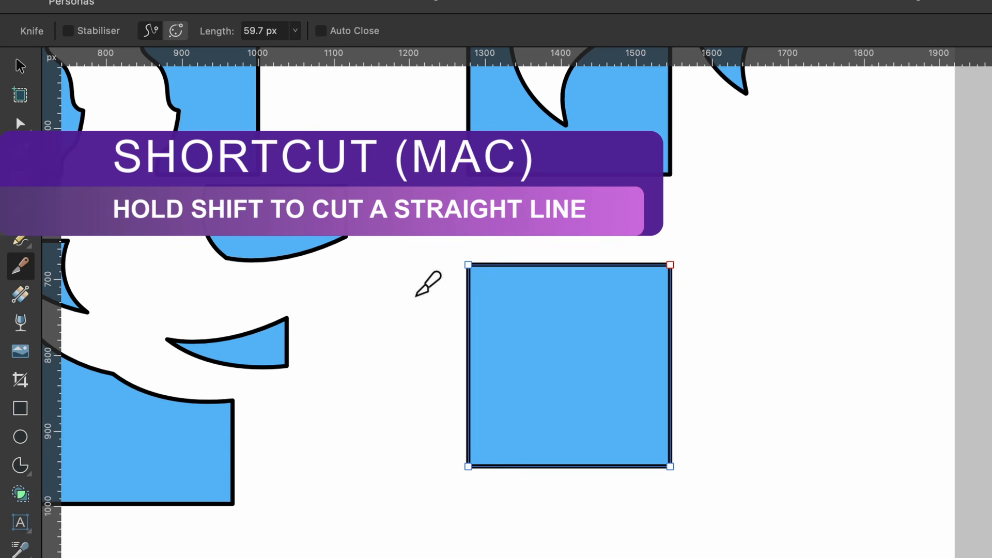
Cut the lower-right square along a straight horizontal line near its top edge and move the thin strip straight up
{"action": "left_click_drag", "start_coordinate": [416, 296], "coordinate": [781, 338]}
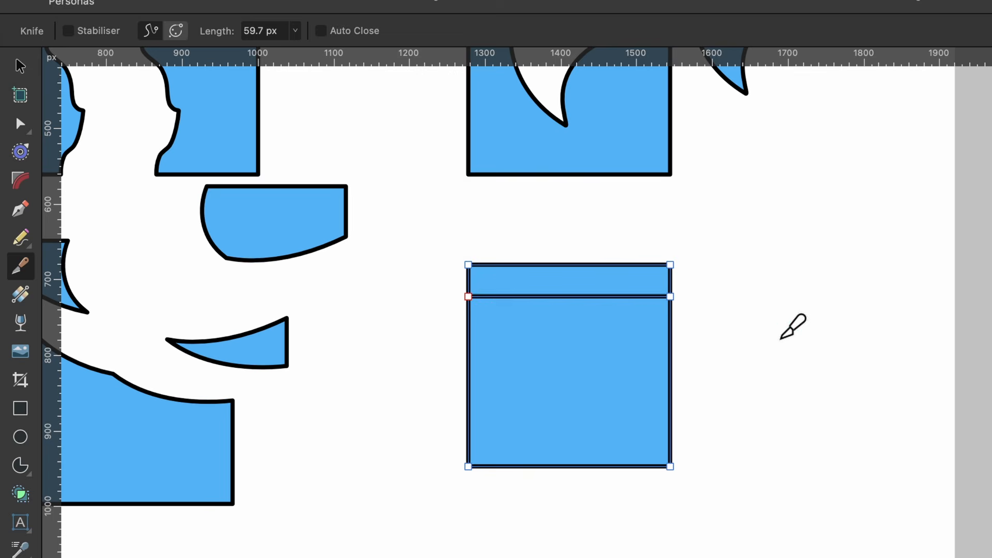
{"action": "scroll", "coordinate": [760, 310], "scroll_direction": "left", "scroll_amount": 3}
{"action": "key", "text": "v"}
{"action": "left_click", "coordinate": [653, 285]}
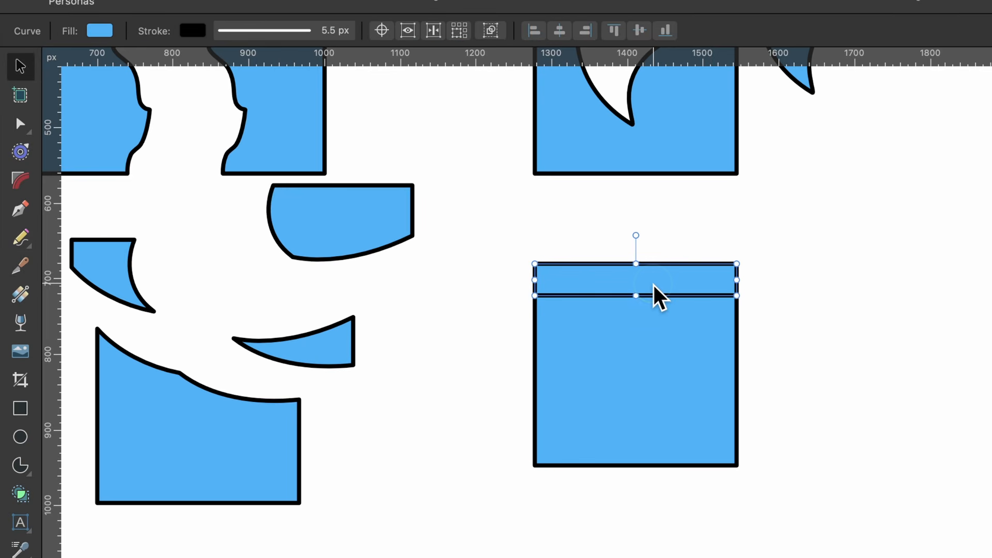
{"action": "left_click_drag", "start_coordinate": [653, 285], "coordinate": [653, 234]}
Cut the remaining large rectangle along a straight diagonal across its lower-left corner
{"action": "left_click", "coordinate": [641, 343]}
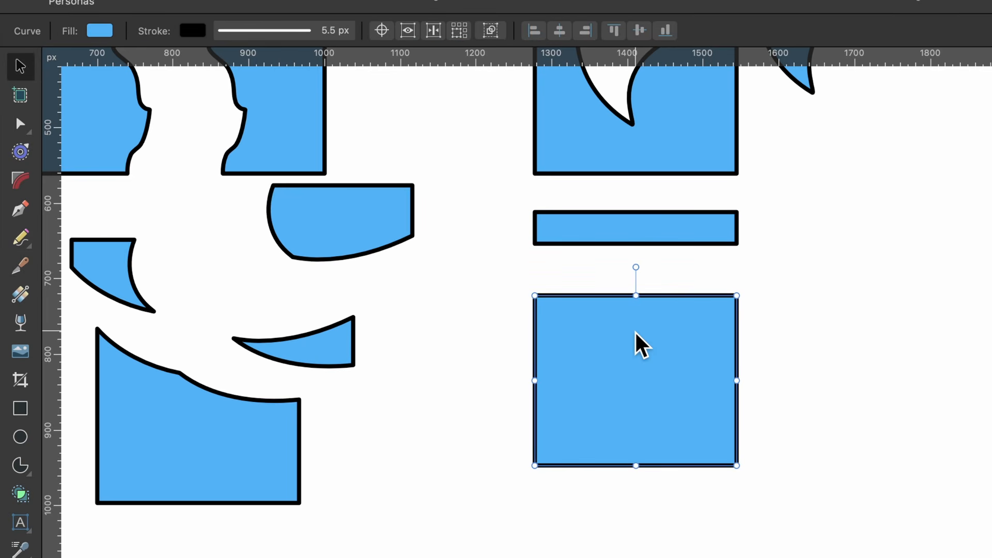
{"action": "key", "text": "y"}
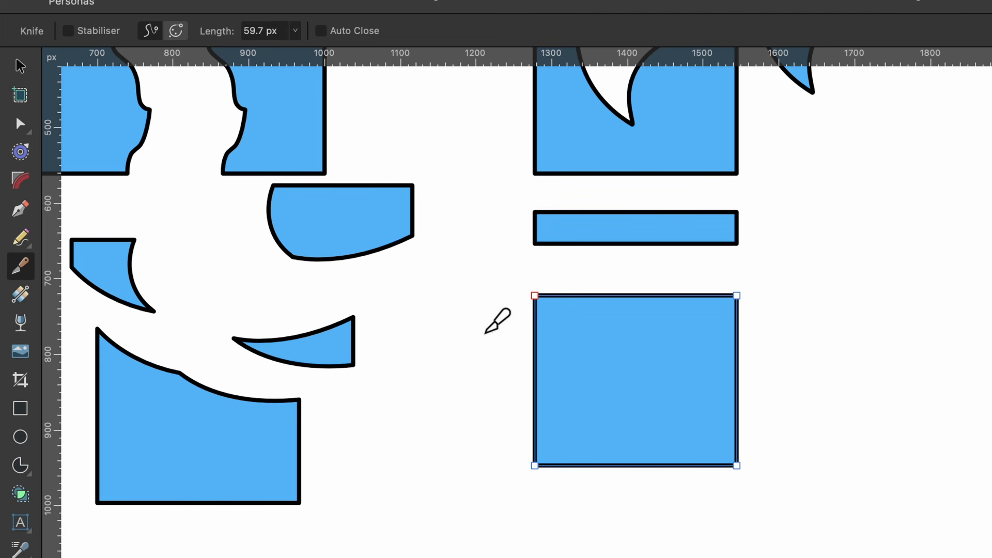
{"action": "left_click_drag", "start_coordinate": [485, 333], "coordinate": [624, 333]}
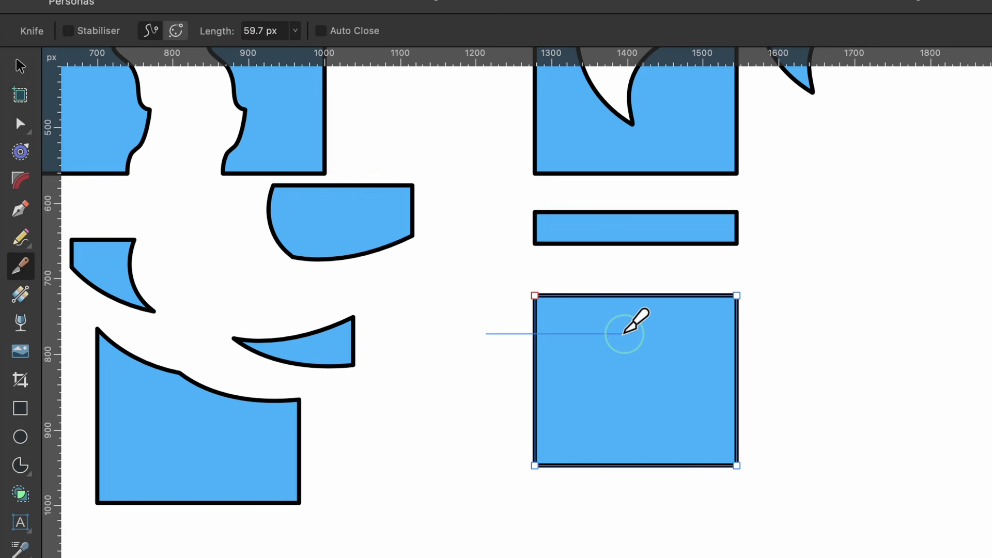
{"action": "left_click_drag", "start_coordinate": [624, 333], "coordinate": [607, 417]}
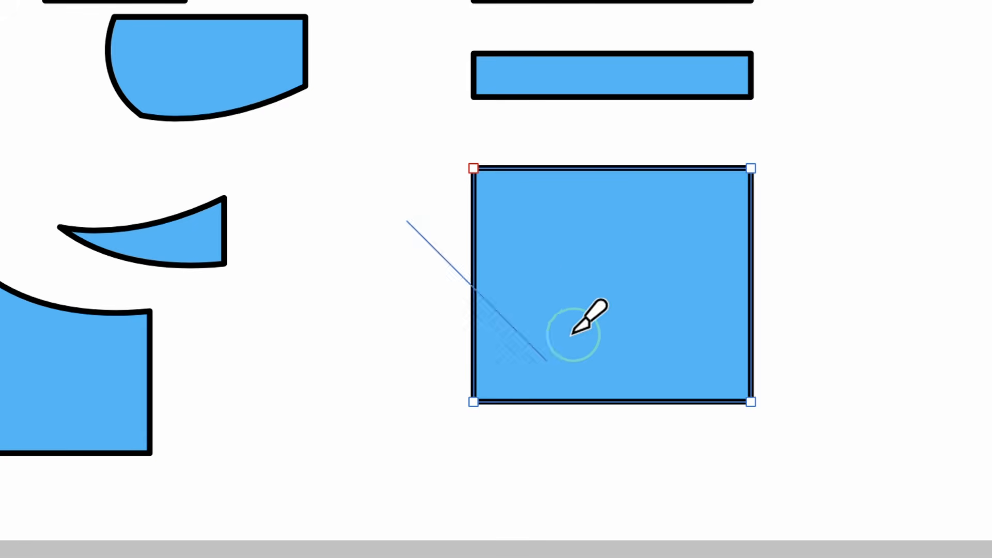
{"action": "mouse_move", "coordinate": [571, 334]}
{"action": "left_mouse_down"}
{"action": "mouse_move", "coordinate": [599, 212]}
{"action": "mouse_move", "coordinate": [579, 319]}
{"action": "mouse_move", "coordinate": [584, 228]}
{"action": "mouse_move", "coordinate": [571, 332]}
{"action": "left_mouse_up"}
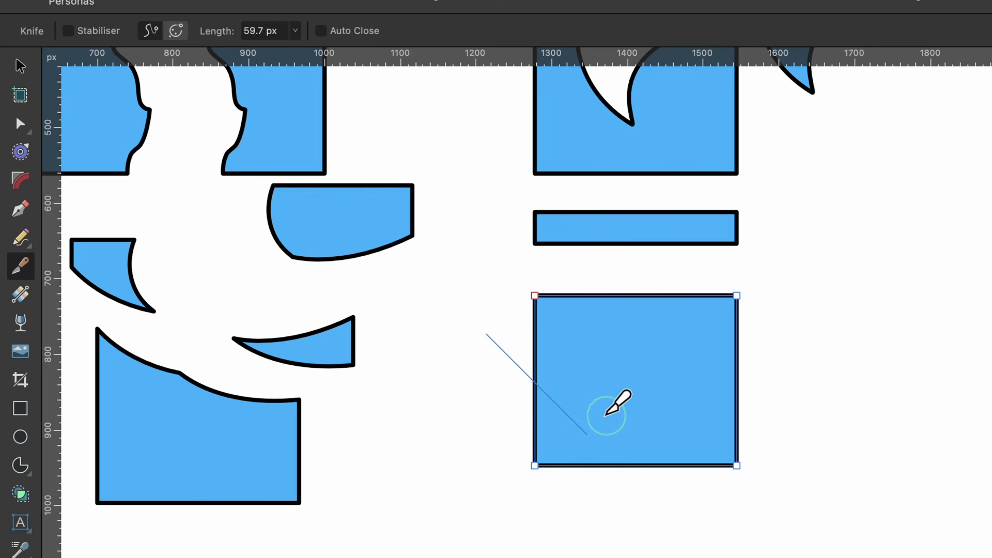
{"action": "left_click_drag", "start_coordinate": [606, 415], "coordinate": [681, 482]}
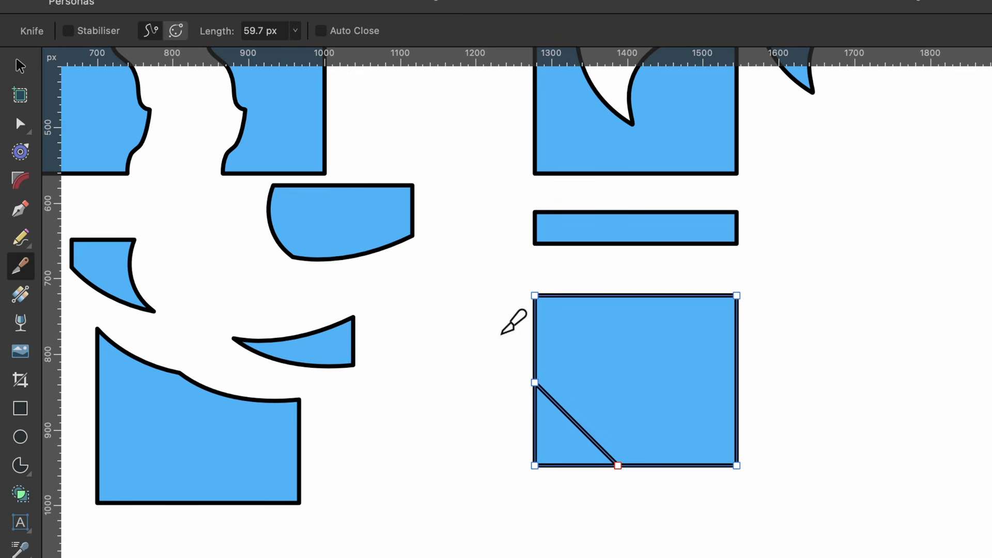
Cut the large rectangle along a straight, free-angle line from its left edge down to its lower-right corner
{"action": "left_click_drag", "start_coordinate": [501, 334], "coordinate": [641, 404]}
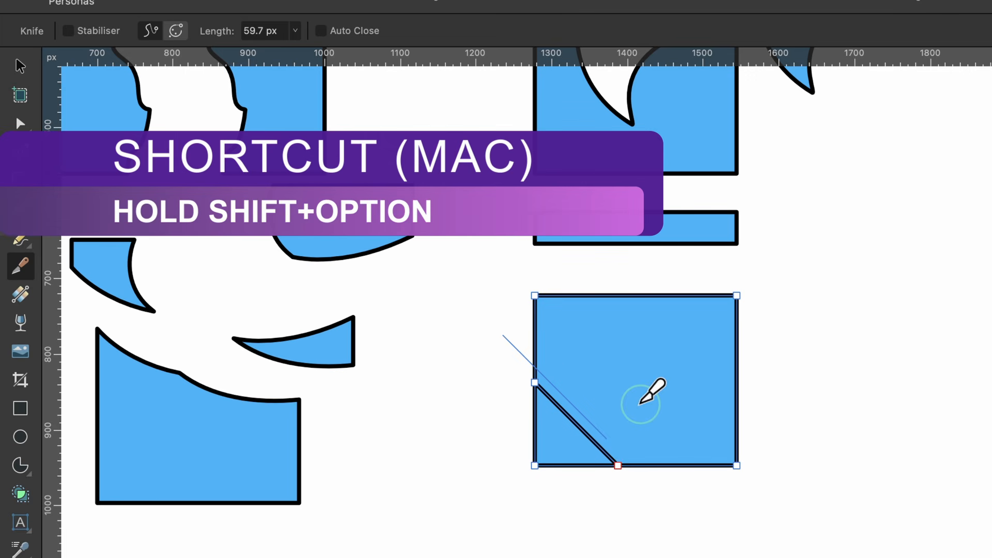
{"action": "left_click_drag", "start_coordinate": [641, 403], "coordinate": [769, 482]}
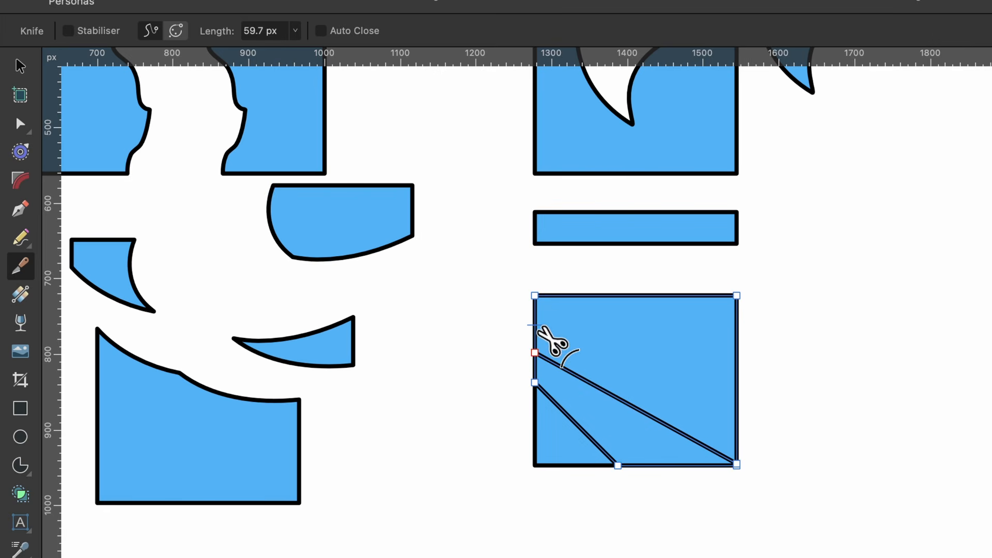
Cut the upper part of the rectangle along a staircase line of straight horizontal and vertical segments descending from left to right
{"action": "scroll", "coordinate": [509, 312], "scroll_direction": "right", "scroll_amount": 2}
{"action": "scroll", "coordinate": [510, 312], "scroll_direction": "up", "scroll_amount": 2}
{"action": "scroll", "coordinate": [509, 312], "scroll_direction": "right", "scroll_amount": 1}
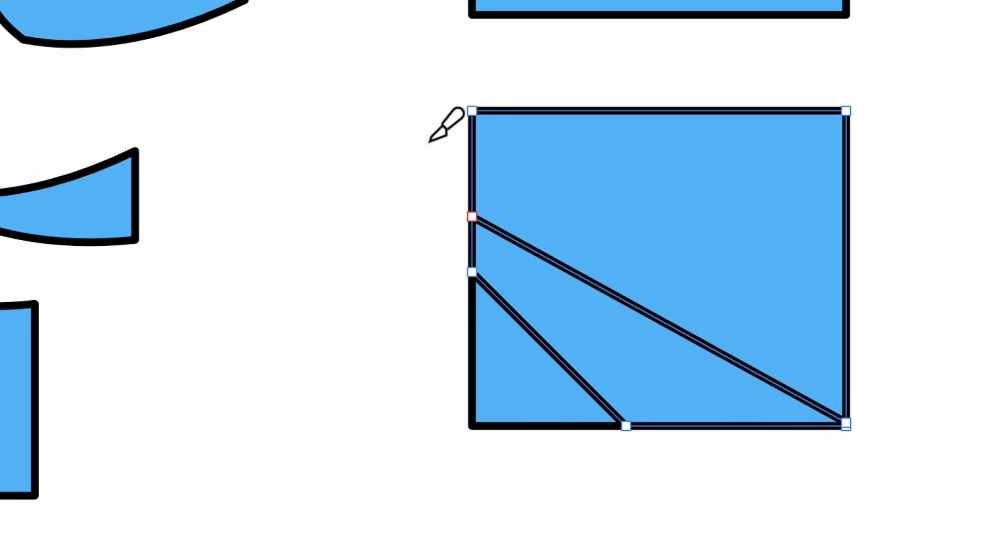
{"action": "left_click_drag", "start_coordinate": [429, 141], "coordinate": [619, 143]}
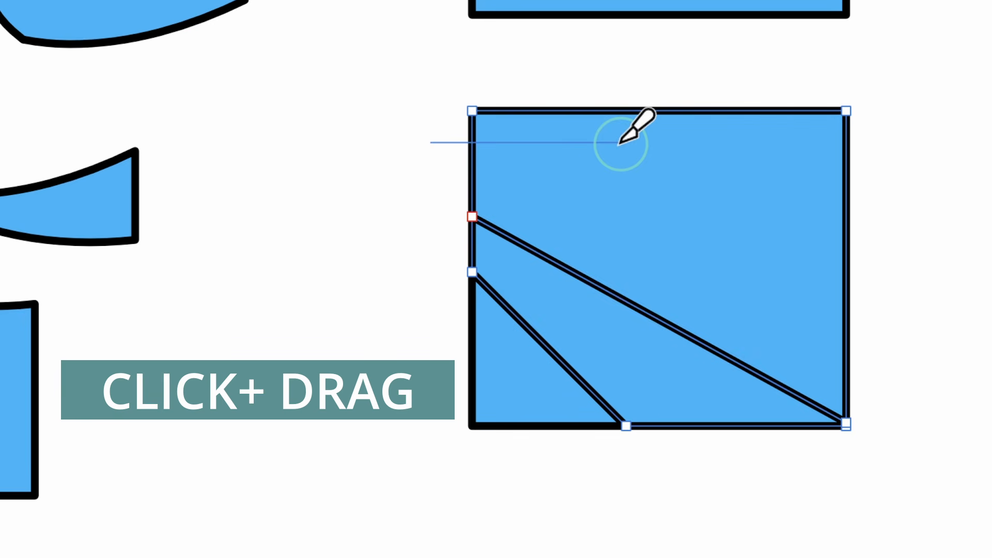
{"action": "left_click_drag", "start_coordinate": [619, 143], "coordinate": [621, 228]}
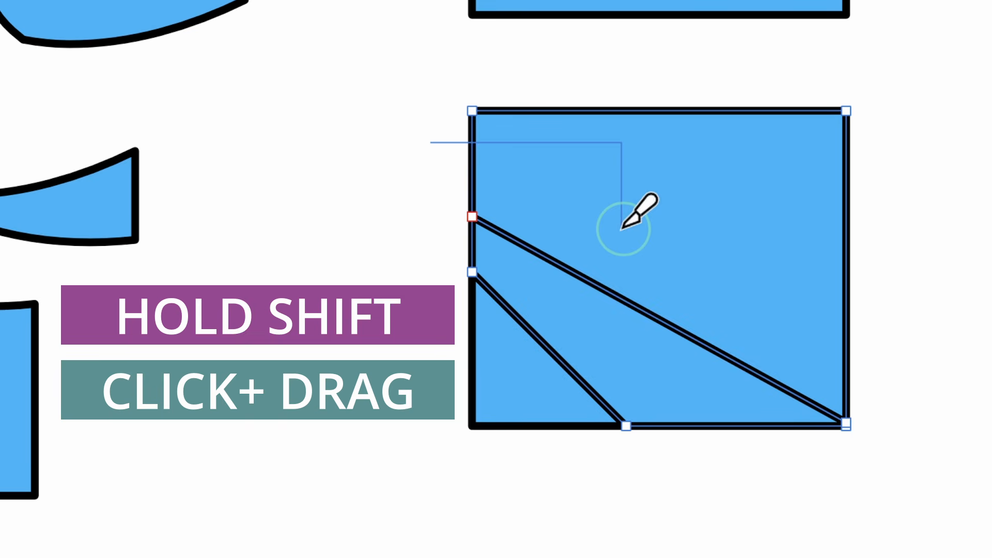
{"action": "mouse_move", "coordinate": [621, 228]}
{"action": "left_mouse_down"}
{"action": "mouse_move", "coordinate": [771, 230]}
{"action": "mouse_move", "coordinate": [782, 335]}
{"action": "mouse_move", "coordinate": [937, 336]}
{"action": "left_mouse_up"}
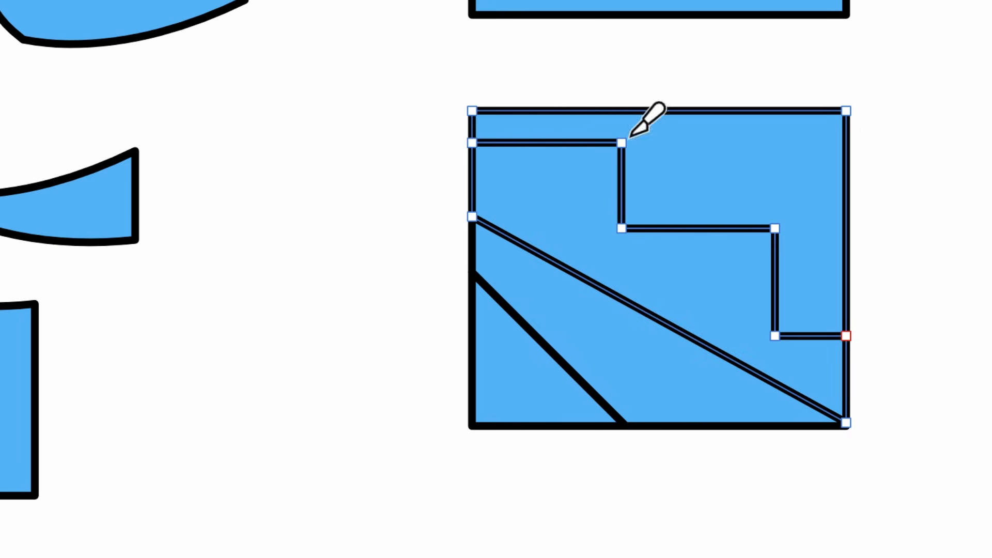
{"action": "key", "text": "c"}
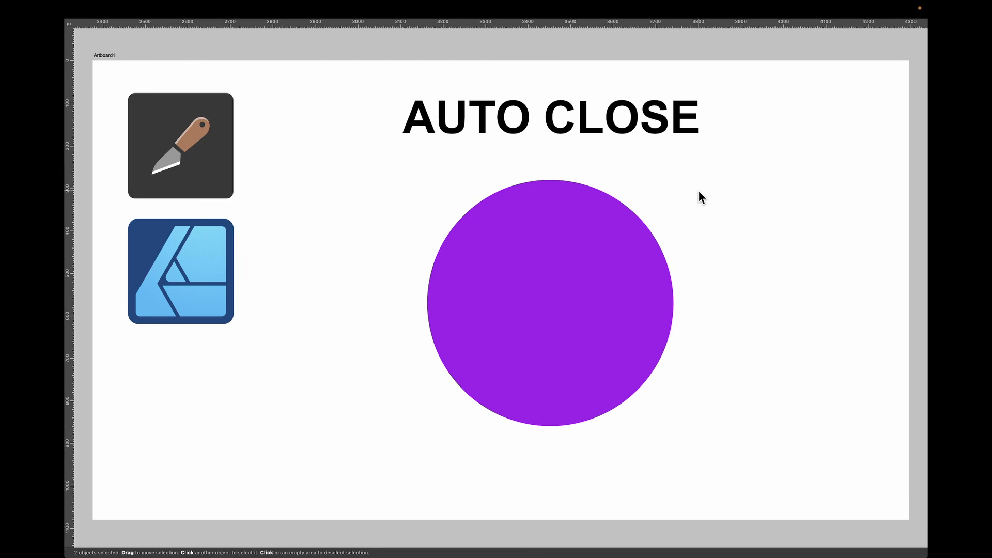
Select the purple circle on the Auto Close artboard and activate the Knife tool
{"action": "left_click", "coordinate": [642, 225]}
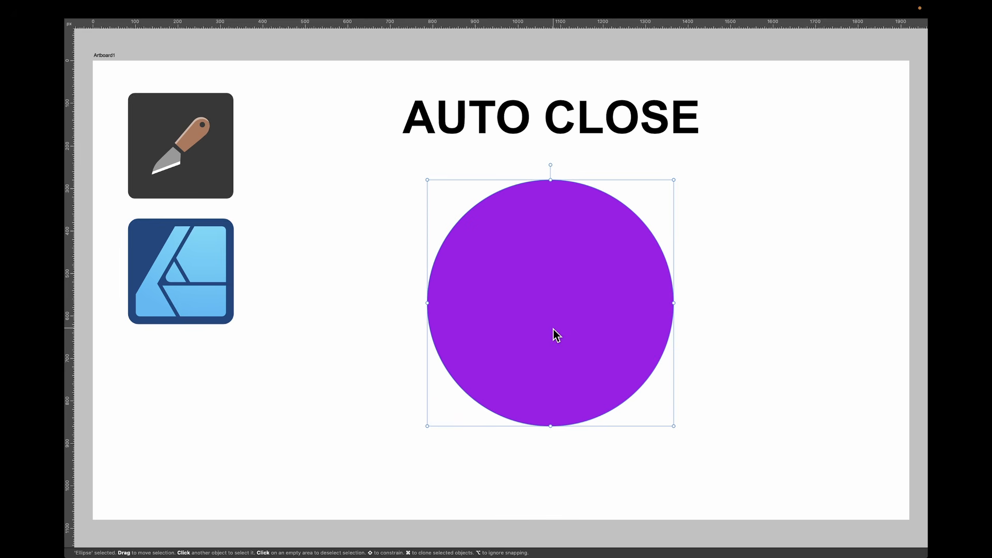
{"action": "key", "text": "Tab"}
{"action": "key", "text": "k"}
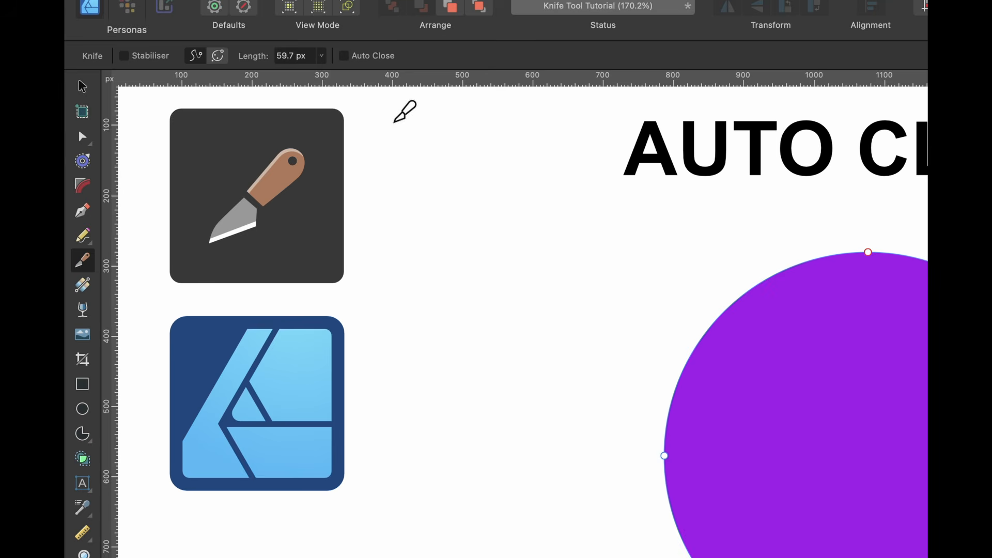
Try an L-shaped freehand cut from the circle's left edge that ends inside the circle, with Auto Close off, and undo it
{"action": "scroll", "coordinate": [507, 191], "scroll_direction": "right", "scroll_amount": 5}
{"action": "scroll", "coordinate": [507, 192], "scroll_direction": "down", "scroll_amount": 2}
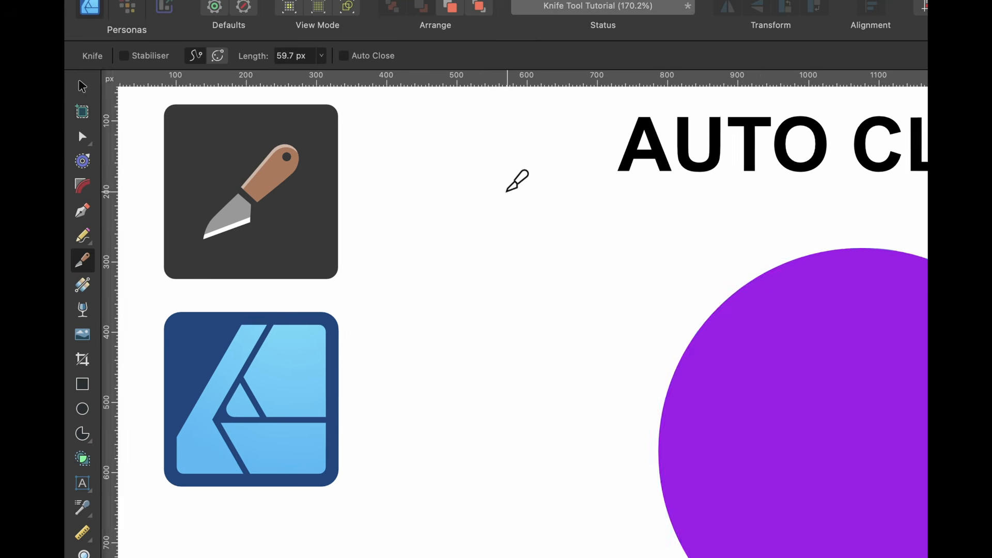
{"action": "scroll", "coordinate": [508, 192], "scroll_direction": "up", "scroll_amount": 1}
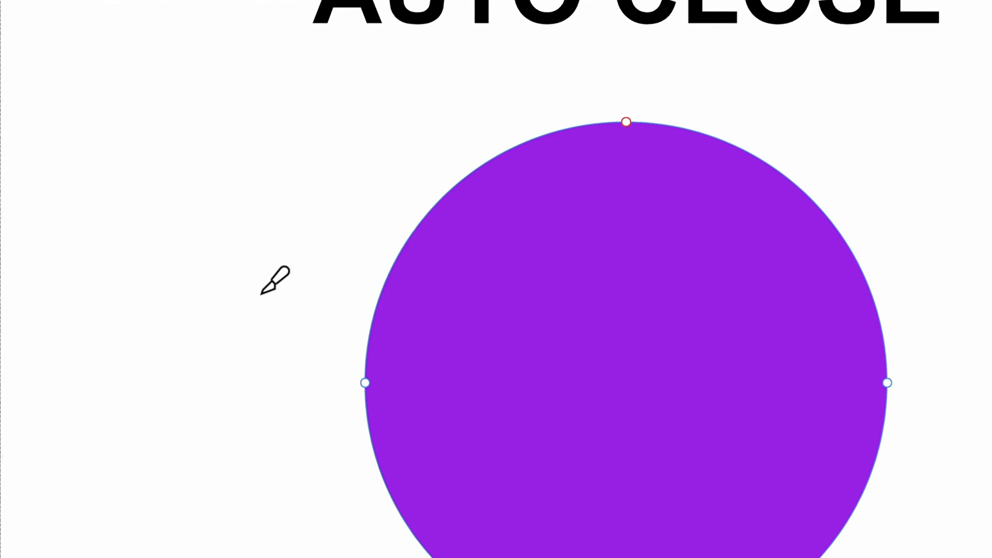
{"action": "left_click", "coordinate": [324, 317]}
{"action": "mouse_move", "coordinate": [240, 285]}
{"action": "left_mouse_down"}
{"action": "mouse_move", "coordinate": [533, 296]}
{"action": "mouse_move", "coordinate": [607, 288]}
{"action": "mouse_move", "coordinate": [620, 127]}
{"action": "left_mouse_up"}
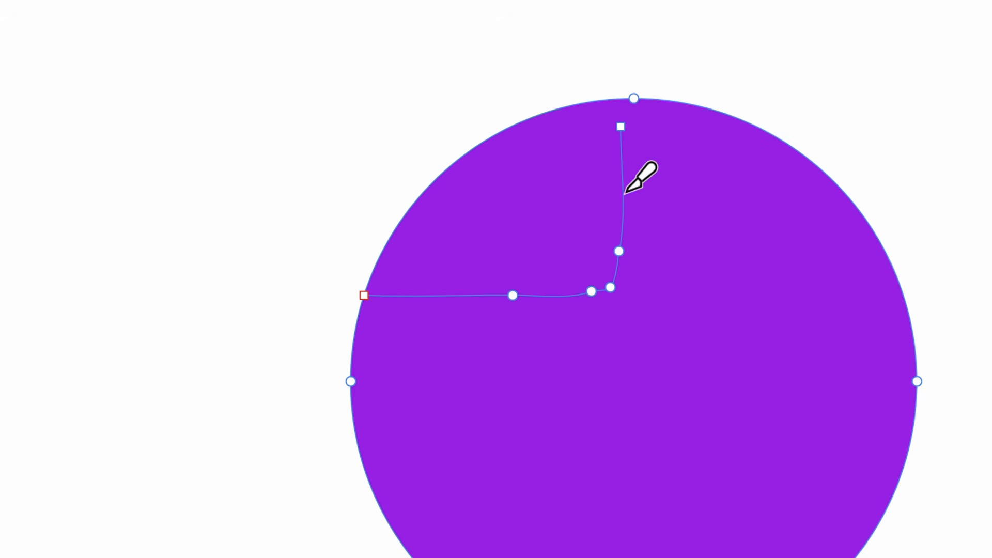
{"action": "scroll", "coordinate": [638, 142], "scroll_direction": "up", "scroll_amount": 3}
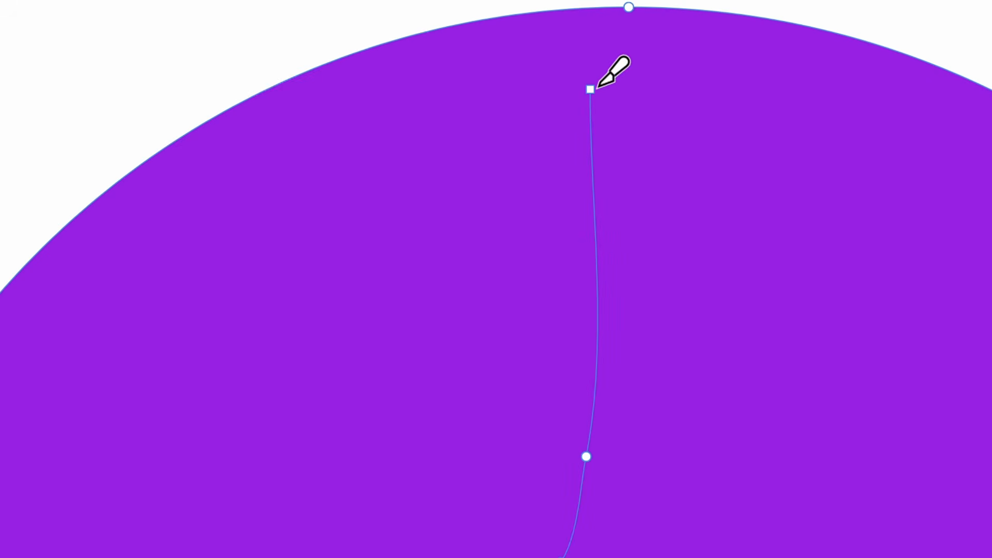
{"action": "scroll", "coordinate": [602, 94], "scroll_direction": "down", "scroll_amount": 3}
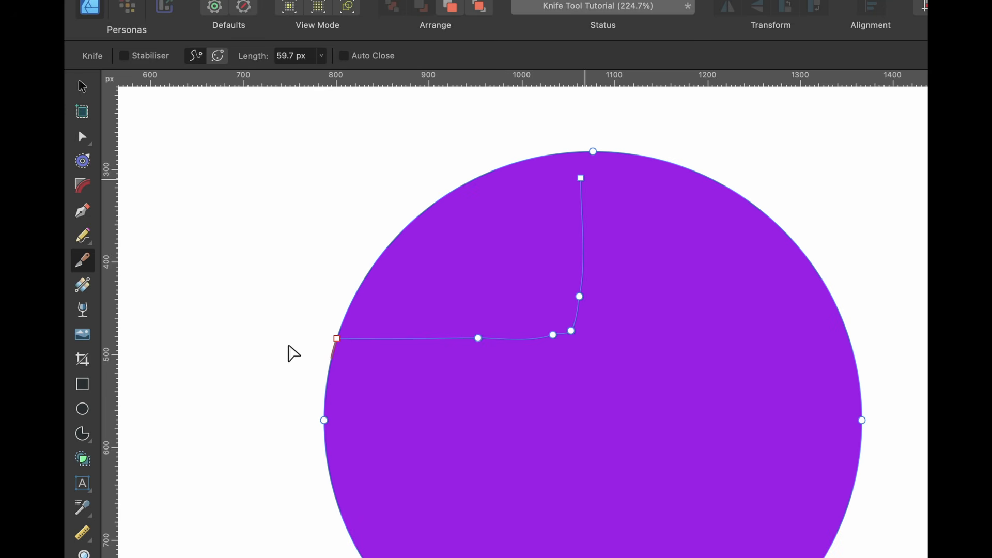
{"action": "key", "text": "super+z"}
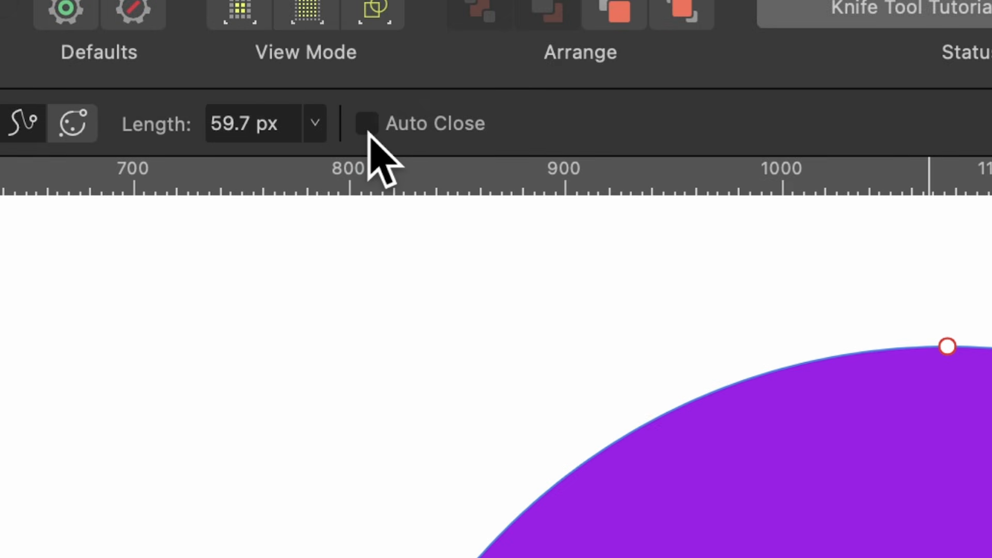
Turn on Auto Close and cut from the circle's left edge inward and up, ending inside the circle near its top
{"action": "left_click", "coordinate": [367, 124]}
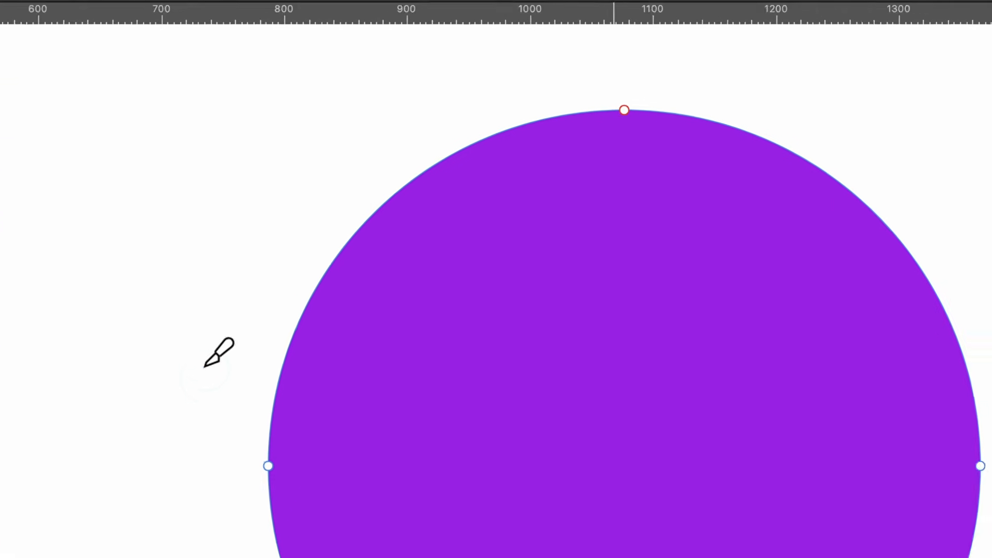
{"action": "left_click_drag", "start_coordinate": [278, 345], "coordinate": [594, 335]}
{"action": "left_click_drag", "start_coordinate": [647, 365], "coordinate": [635, 144]}
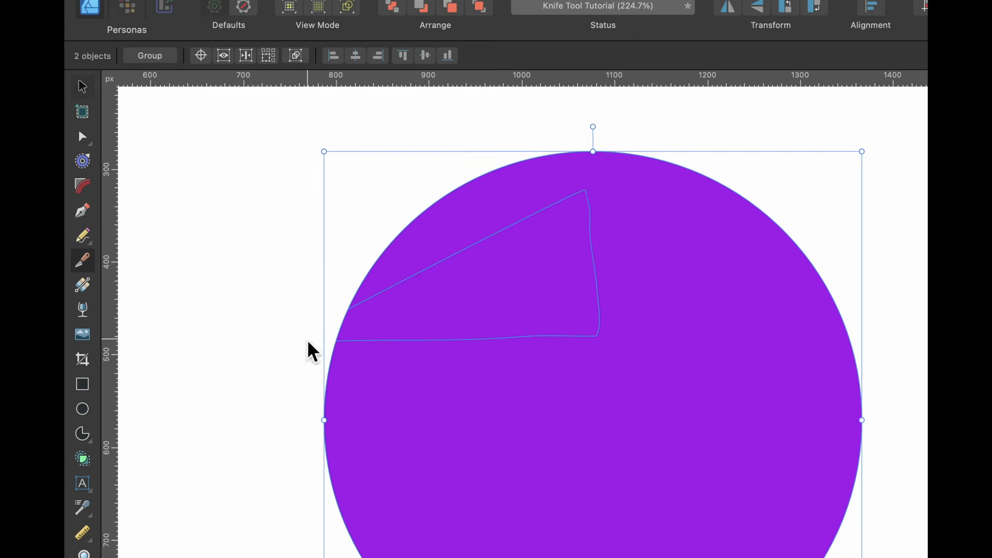
Move the cut wedge up and to the left, out of the circle
{"action": "key", "text": "v"}
{"action": "left_click", "coordinate": [469, 316]}
{"action": "left_click_drag", "start_coordinate": [471, 317], "coordinate": [259, 226]}
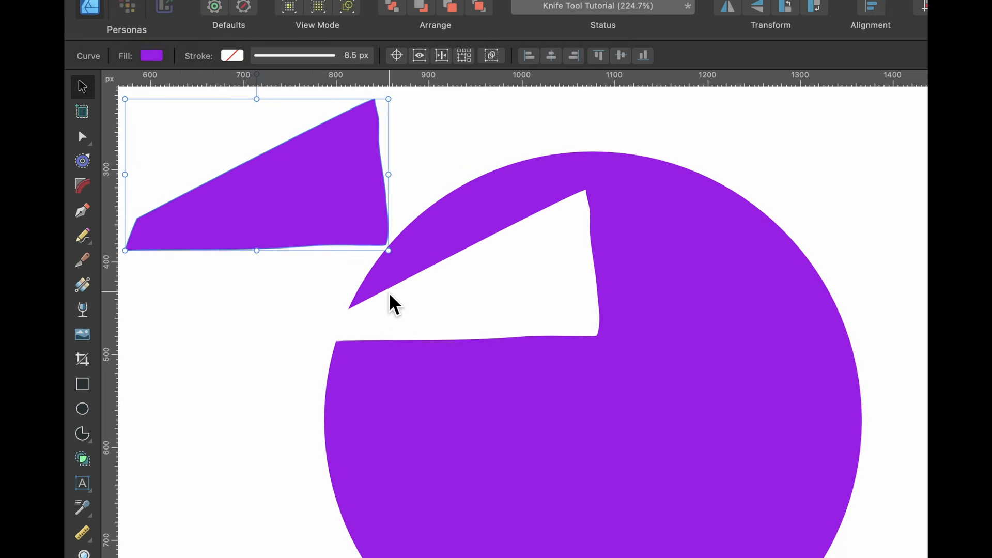
Select the remaining circle and cut a rounded freehand loop with a notch inside its upper-right part
{"action": "scroll", "coordinate": [672, 297], "scroll_direction": "right", "scroll_amount": 1}
{"action": "scroll", "coordinate": [672, 296], "scroll_direction": "down", "scroll_amount": 1}
{"action": "key", "text": "k"}
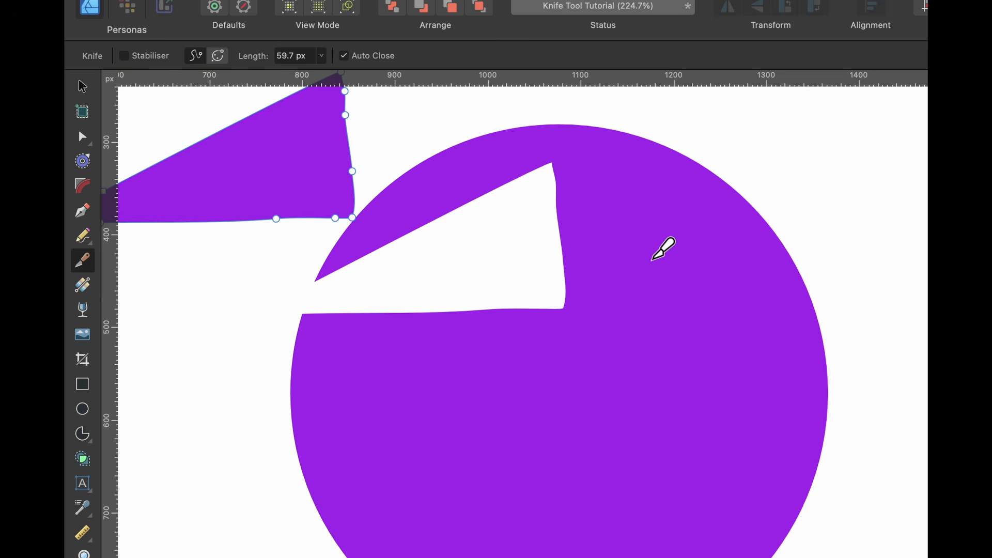
{"action": "left_click", "coordinate": [687, 265]}
{"action": "left_click_drag", "start_coordinate": [682, 263], "coordinate": [605, 301]}
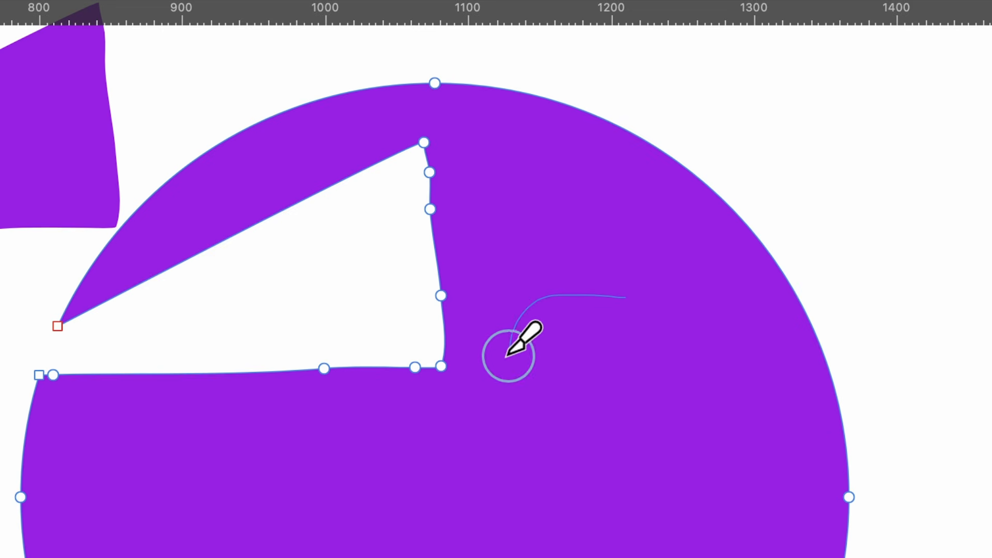
{"action": "mouse_move", "coordinate": [507, 355]}
{"action": "left_mouse_down"}
{"action": "mouse_move", "coordinate": [595, 448]}
{"action": "mouse_move", "coordinate": [723, 367]}
{"action": "mouse_move", "coordinate": [681, 313]}
{"action": "mouse_move", "coordinate": [633, 391]}
{"action": "left_mouse_up"}
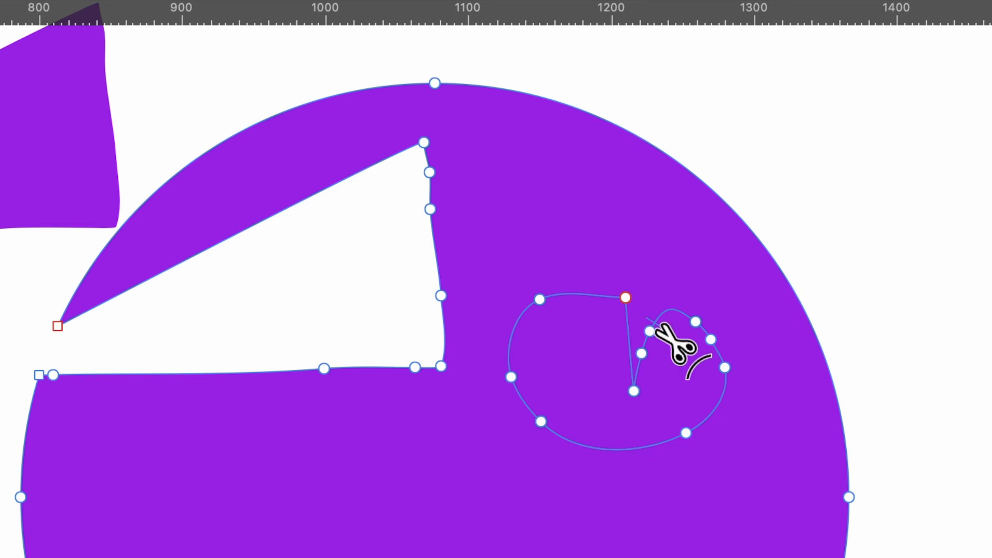
Move the rounded cut-out piece up and to the right, out of the circle
{"action": "key", "text": "v"}
{"action": "left_click", "coordinate": [594, 350]}
{"action": "left_click_drag", "start_coordinate": [594, 350], "coordinate": [814, 124]}
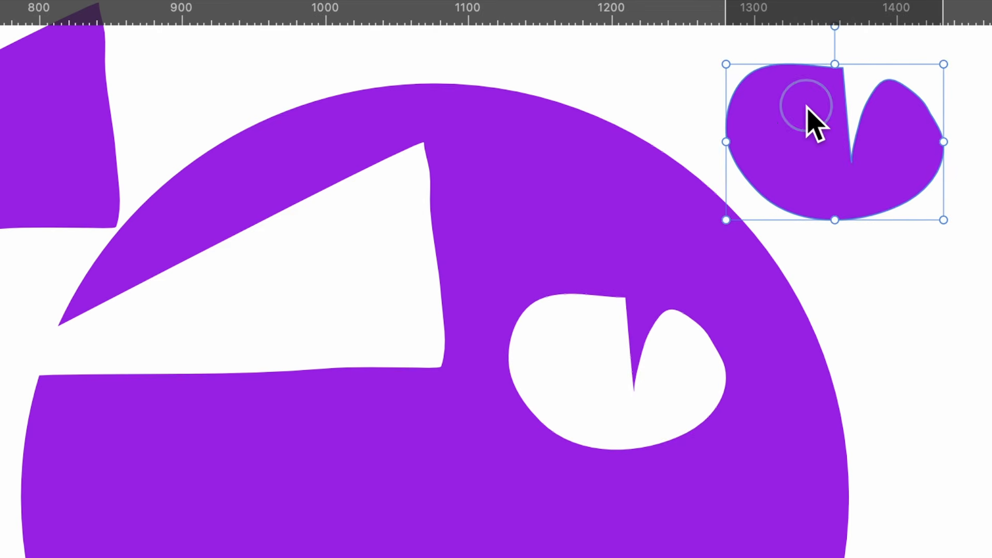
{"action": "scroll", "coordinate": [722, 413], "scroll_direction": "down", "scroll_amount": 5}
{"action": "scroll", "coordinate": [721, 413], "scroll_direction": "right", "scroll_amount": 3}
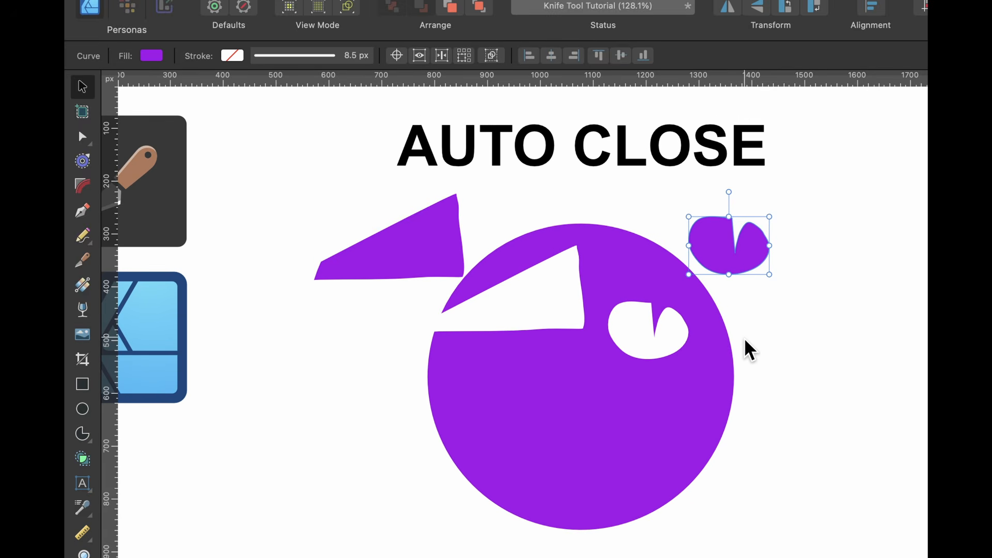
{"action": "scroll", "coordinate": [744, 337], "scroll_direction": "down", "scroll_amount": 1}
{"action": "scroll", "coordinate": [744, 337], "scroll_direction": "right", "scroll_amount": 2}
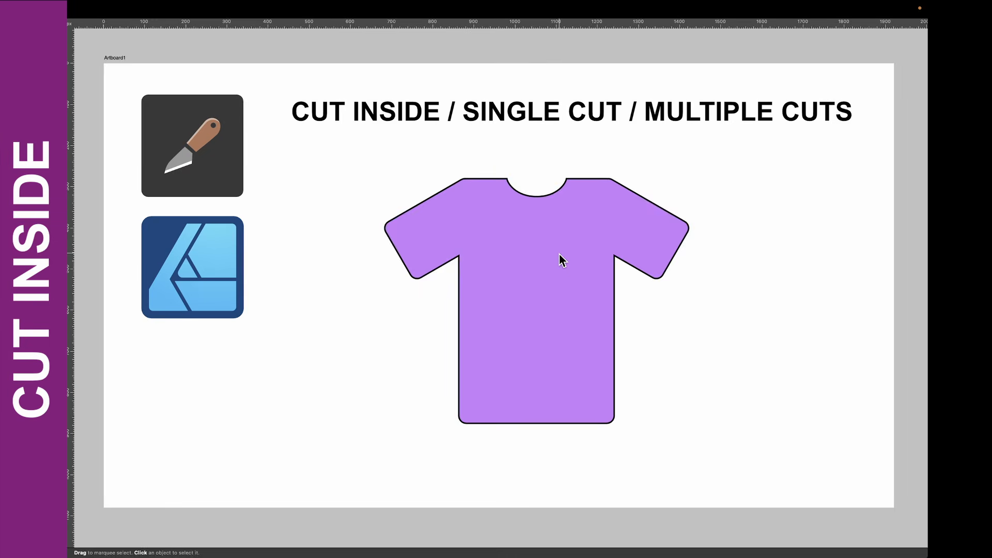
Select the T-shirt and cut three narrow claw-like slashes into its upper-left chest using the Knife tool with Auto Close on
{"action": "left_click", "coordinate": [559, 254]}
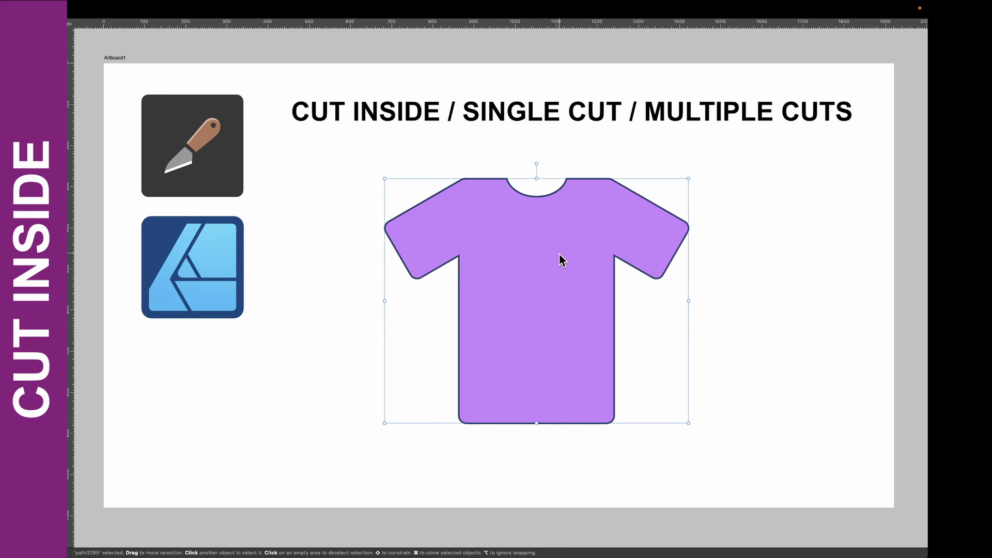
{"action": "key", "text": "Tab"}
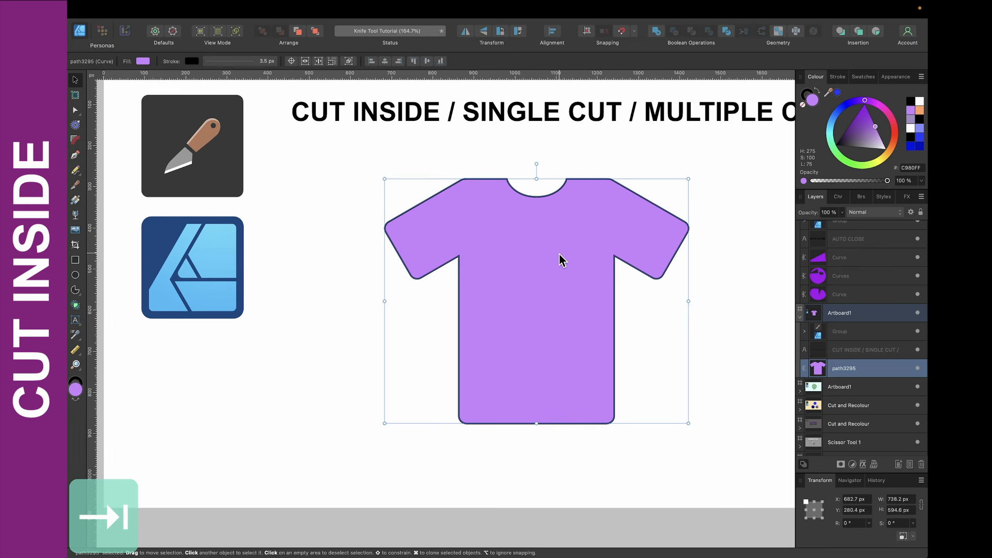
{"action": "left_click", "coordinate": [76, 186]}
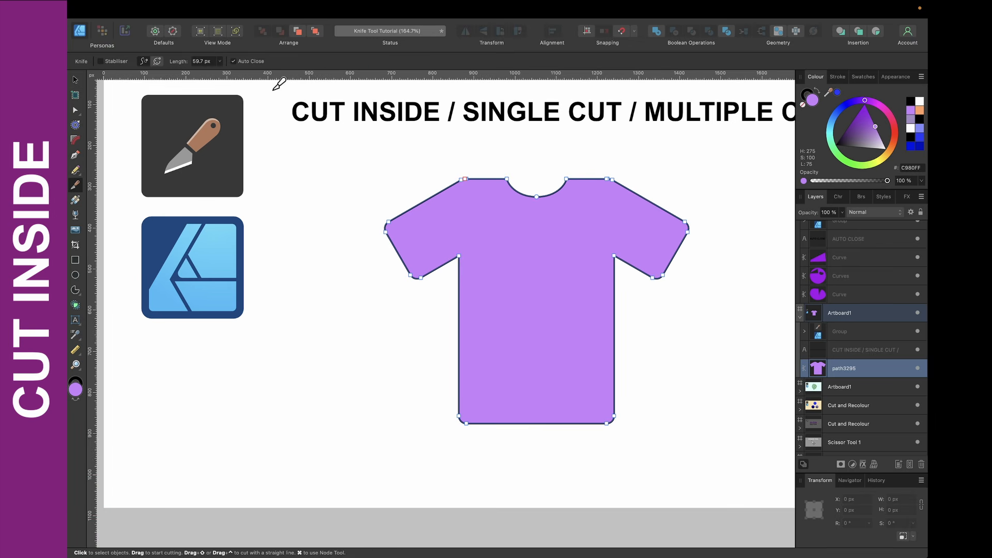
{"action": "key", "text": "alt+super+8"}
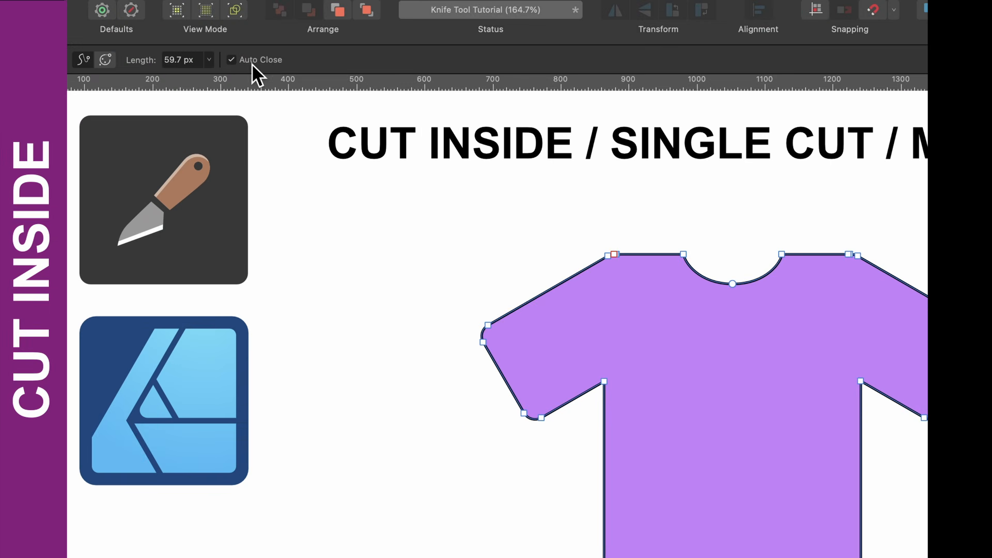
{"action": "key", "text": "alt+super+8"}
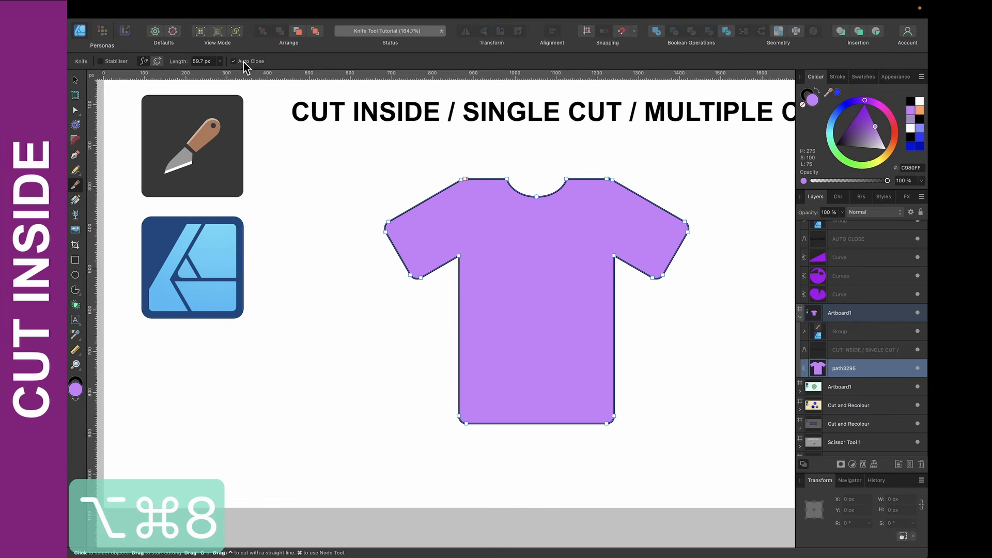
{"action": "scroll", "coordinate": [539, 223], "scroll_direction": "up", "scroll_amount": 2}
{"action": "mouse_move", "coordinate": [500, 270]}
{"action": "left_mouse_down"}
{"action": "mouse_move", "coordinate": [449, 190]}
{"action": "mouse_move", "coordinate": [478, 226]}
{"action": "mouse_move", "coordinate": [502, 286]}
{"action": "mouse_move", "coordinate": [503, 229]}
{"action": "mouse_move", "coordinate": [480, 162]}
{"action": "mouse_move", "coordinate": [521, 255]}
{"action": "mouse_move", "coordinate": [519, 173]}
{"action": "mouse_move", "coordinate": [542, 199]}
{"action": "mouse_move", "coordinate": [556, 305]}
{"action": "left_mouse_up"}
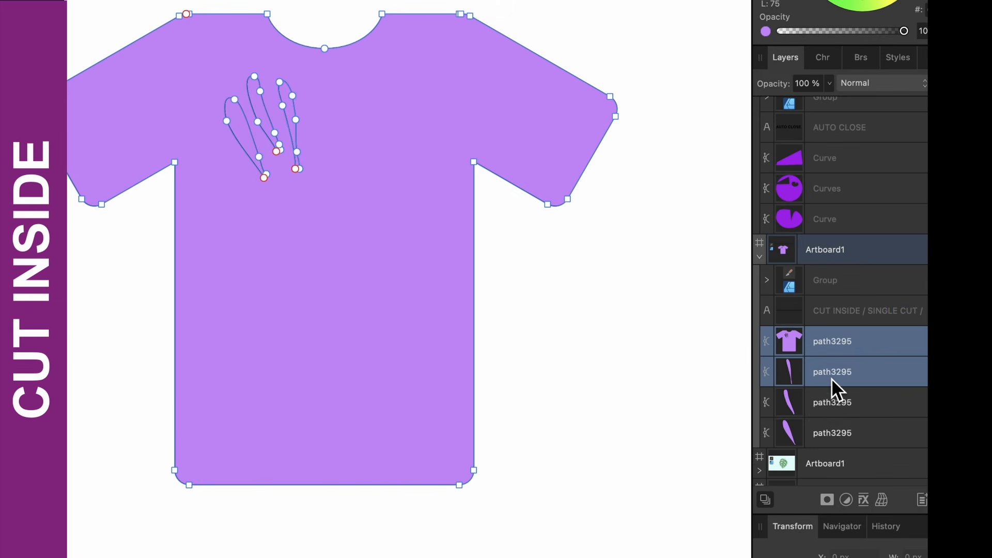
Select the three slash pieces, try deleting them from the T-shirt, and undo the deletion
{"action": "left_click", "coordinate": [831, 377]}
{"action": "left_click", "coordinate": [836, 423], "text": "shift"}
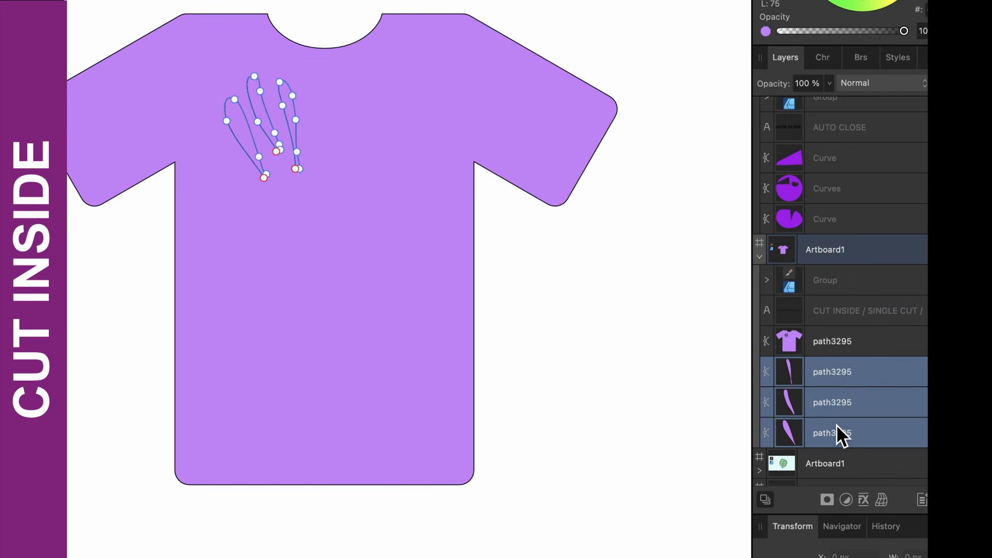
{"action": "key", "text": "Delete"}
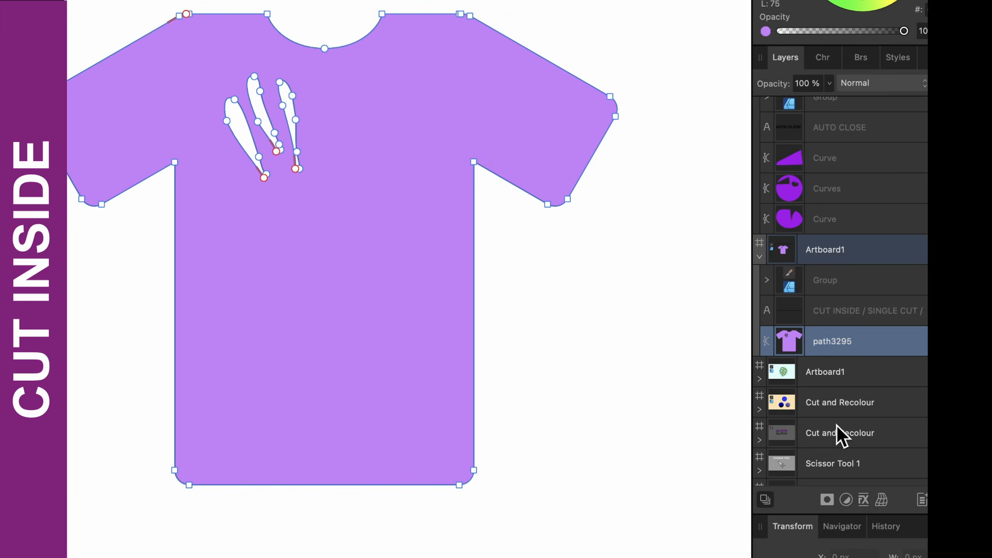
{"action": "key", "text": "super+z"}
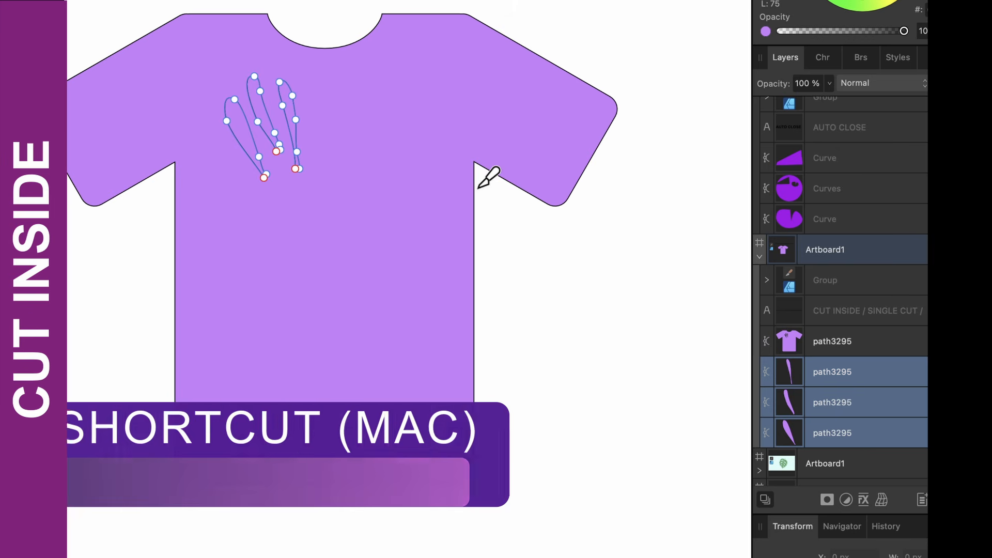
Lasso-select the nodes of the three slash pieces with the Node tool and delete them from the T-shirt
{"action": "key", "text": "a"}
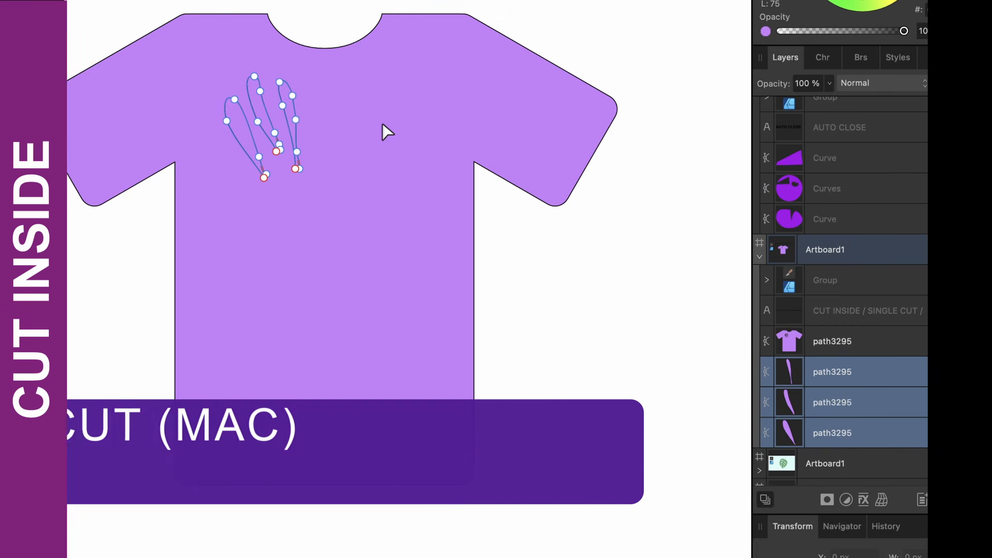
{"action": "left_click_drag", "start_coordinate": [382, 124], "coordinate": [364, 110]}
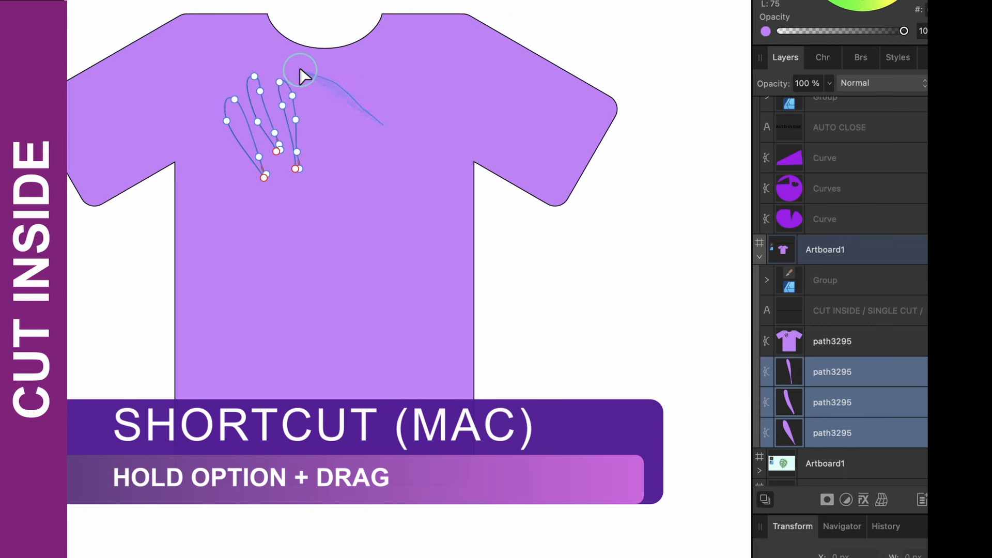
{"action": "mouse_move", "coordinate": [249, 60]}
{"action": "left_mouse_down"}
{"action": "mouse_move", "coordinate": [226, 72]}
{"action": "mouse_move", "coordinate": [210, 101]}
{"action": "mouse_move", "coordinate": [206, 155]}
{"action": "mouse_move", "coordinate": [287, 215]}
{"action": "left_mouse_up"}
{"action": "key", "text": "Delete"}
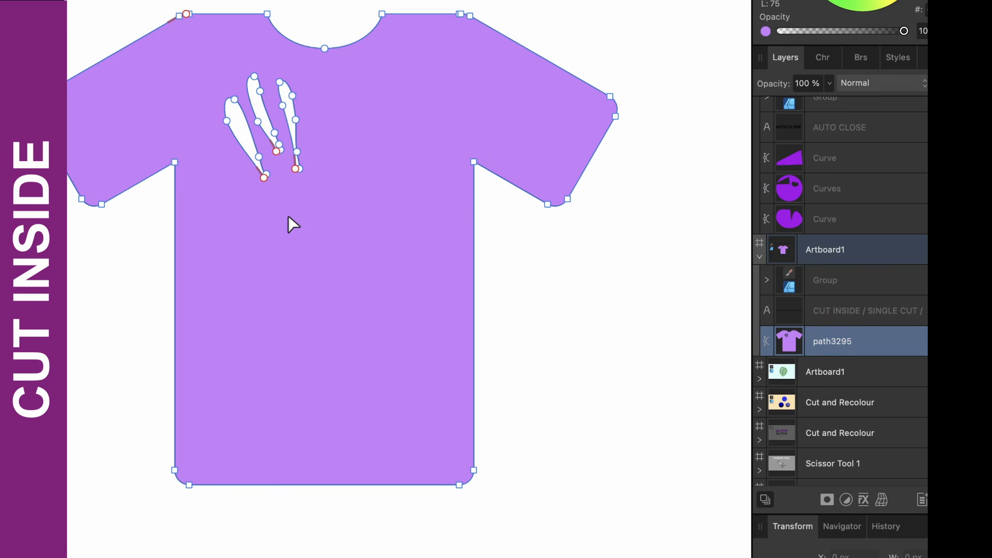
Turn off Auto Close for the Knife tool and make a single short slanted cut in the T-shirt's upper-right chest
{"action": "key", "text": "alt+super+8"}
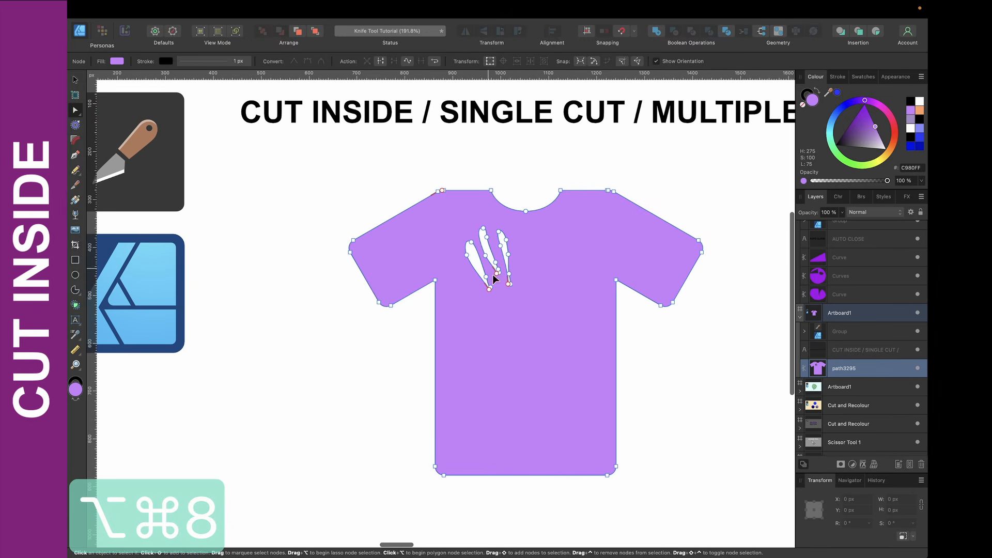
{"action": "scroll", "coordinate": [534, 283], "scroll_direction": "right", "scroll_amount": 1}
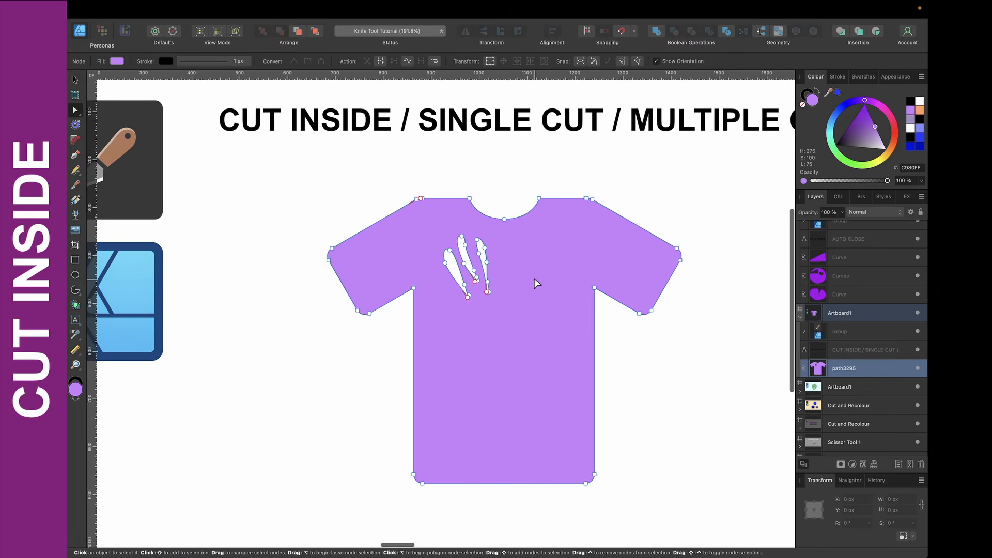
{"action": "scroll", "coordinate": [534, 279], "scroll_direction": "right", "scroll_amount": 2}
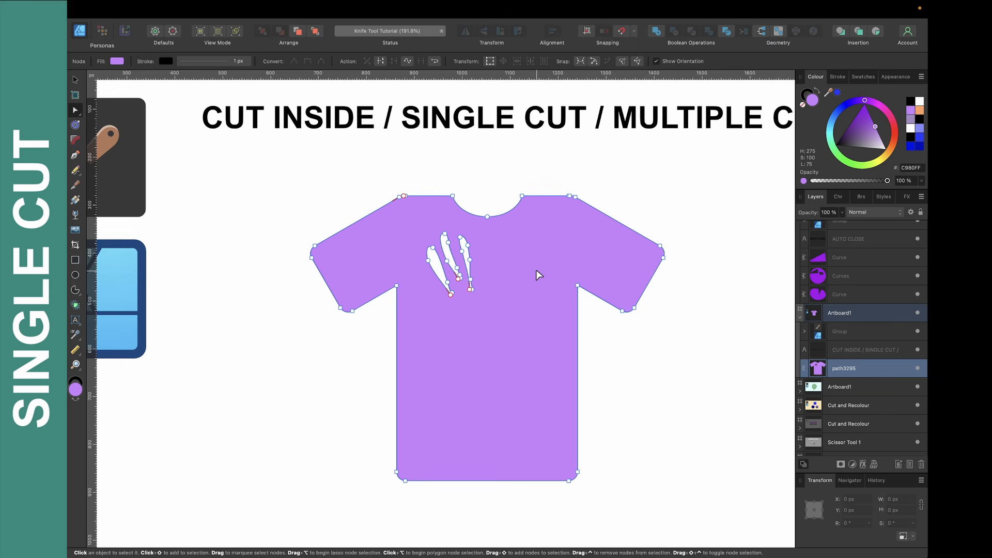
{"action": "key", "text": "k"}
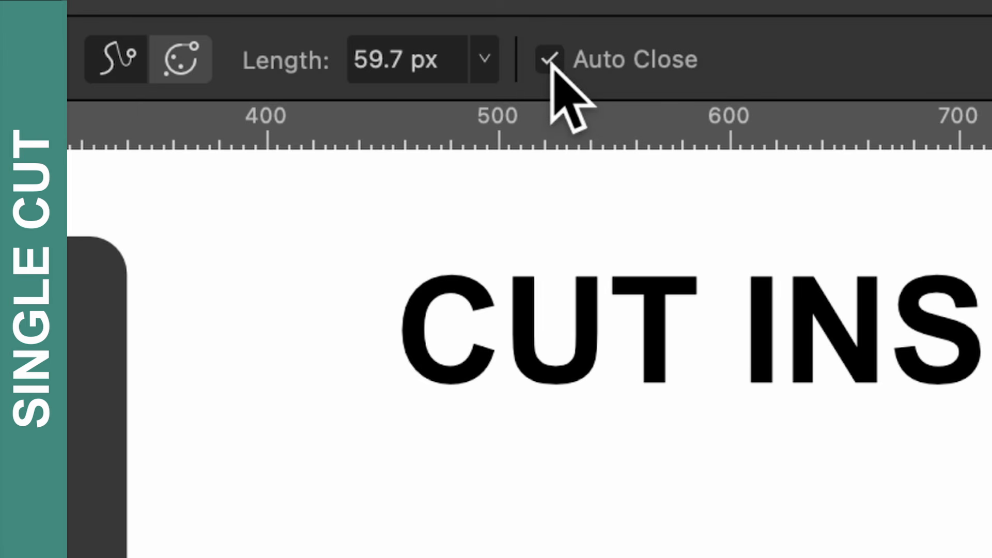
{"action": "left_click", "coordinate": [552, 64]}
{"action": "key", "text": "alt+super+8"}
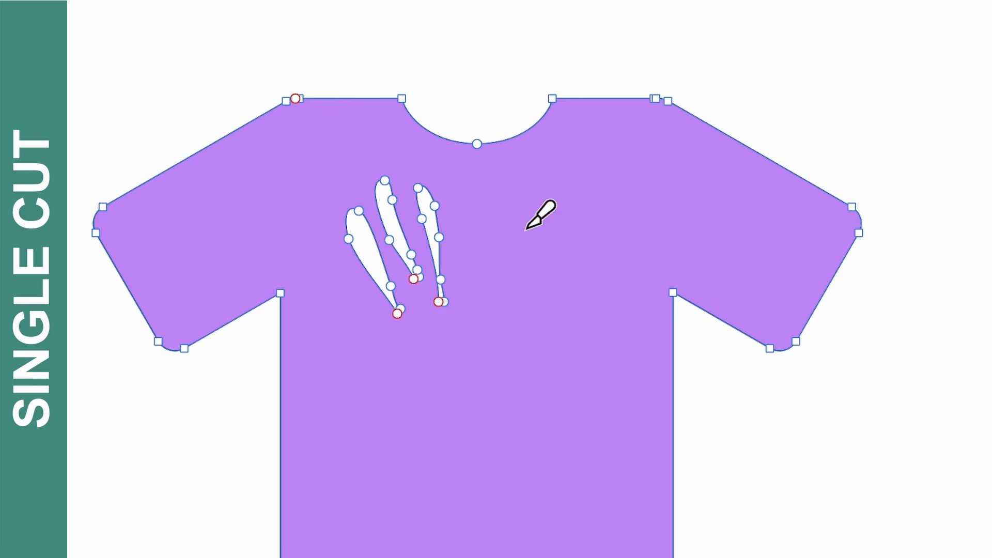
{"action": "mouse_move", "coordinate": [510, 255]}
{"action": "left_mouse_down"}
{"action": "mouse_move", "coordinate": [608, 183]}
{"action": "mouse_move", "coordinate": [622, 202]}
{"action": "mouse_move", "coordinate": [609, 184]}
{"action": "left_mouse_up"}
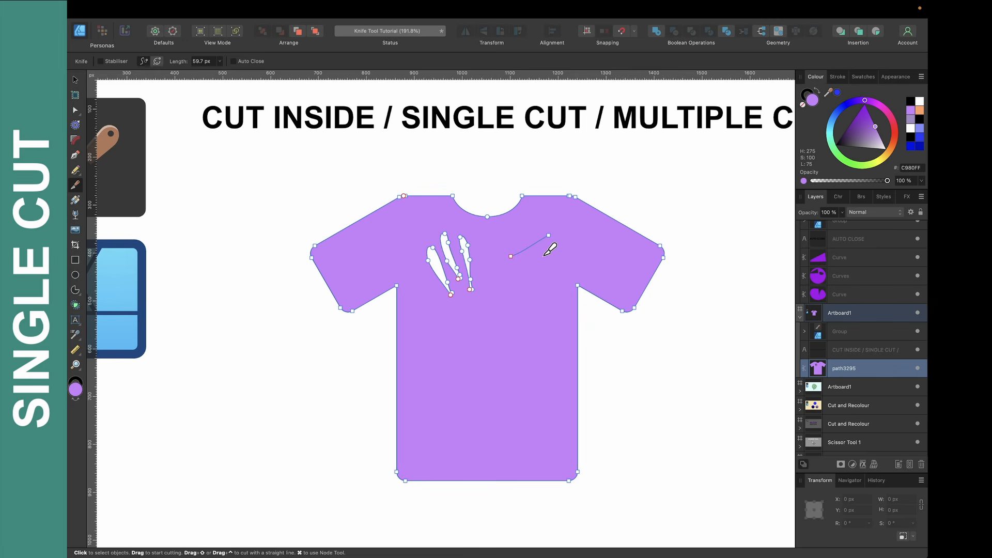
Bend one edge of the slanted cut downward with the Node tool to open it into a crescent-shaped gap
{"action": "scroll", "coordinate": [549, 249], "scroll_direction": "up", "scroll_amount": 5}
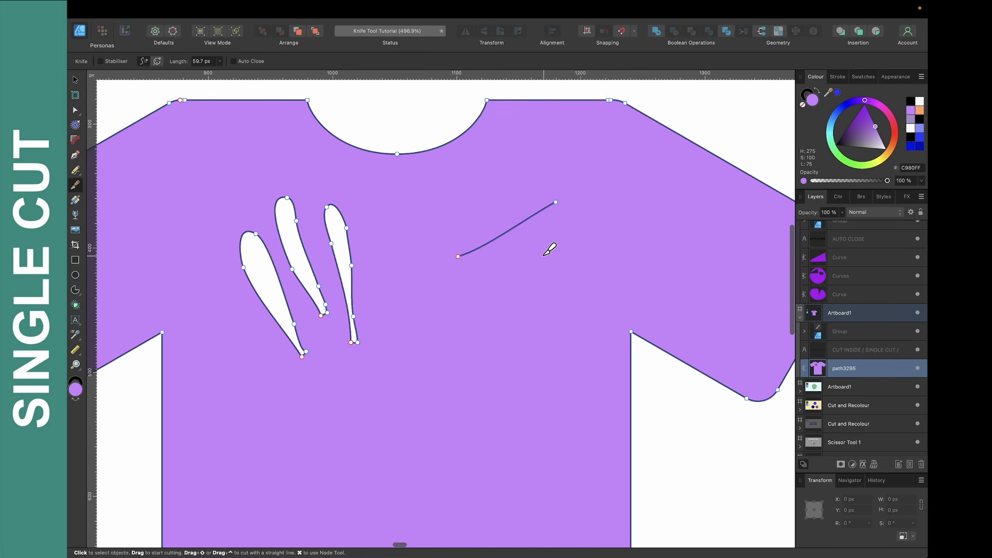
{"action": "key", "text": "a"}
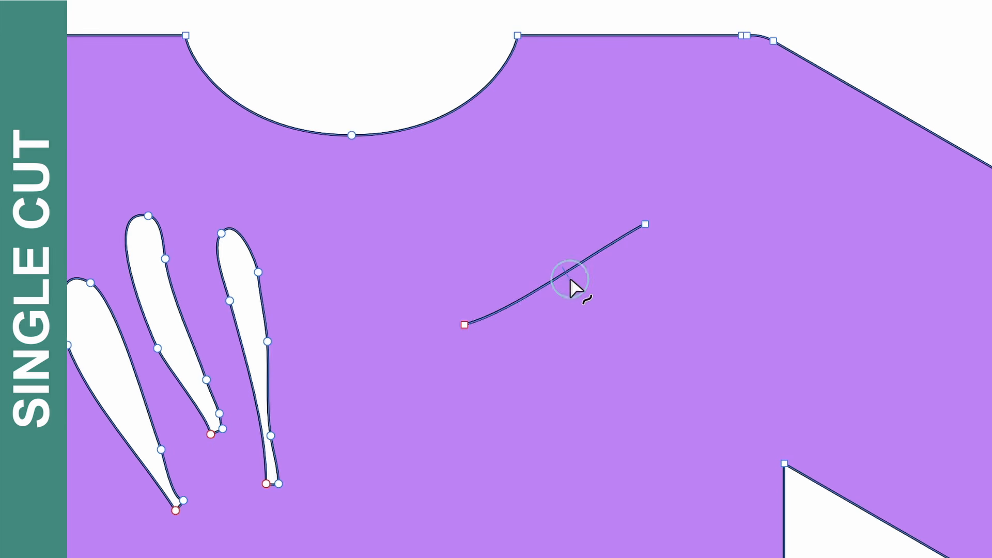
{"action": "left_click_drag", "start_coordinate": [514, 231], "coordinate": [524, 242]}
{"action": "mouse_move", "coordinate": [567, 272]}
{"action": "left_mouse_down"}
{"action": "mouse_move", "coordinate": [562, 261]}
{"action": "mouse_move", "coordinate": [577, 283]}
{"action": "left_mouse_up"}
{"action": "scroll", "coordinate": [577, 283], "scroll_direction": "left", "scroll_amount": 2}
{"action": "scroll", "coordinate": [577, 283], "scroll_direction": "up", "scroll_amount": 1}
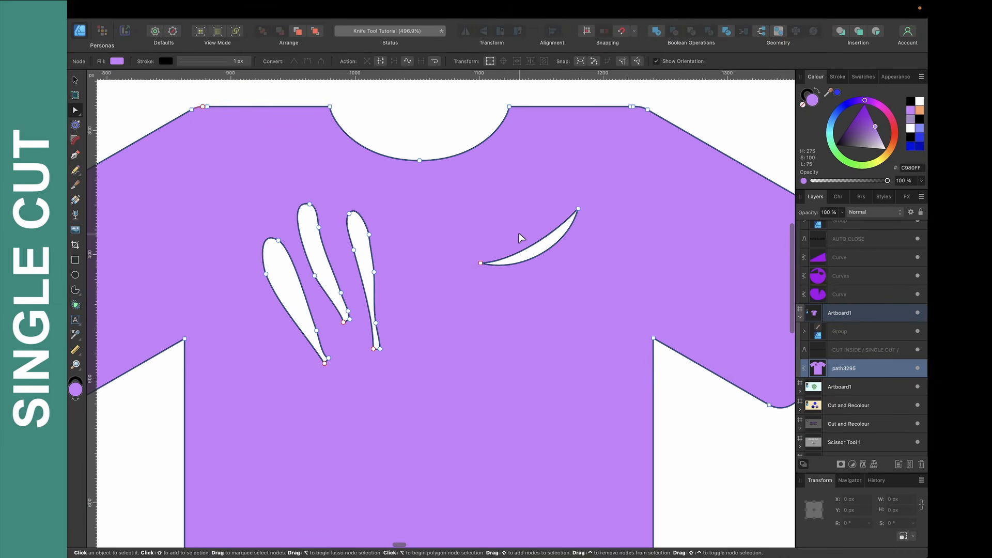
Knife two horizontal cuts from the T-shirt's lower-left edge to mid-body and one vertical cut crossing both near their inner ends
{"action": "scroll", "coordinate": [519, 236], "scroll_direction": "down", "scroll_amount": 5}
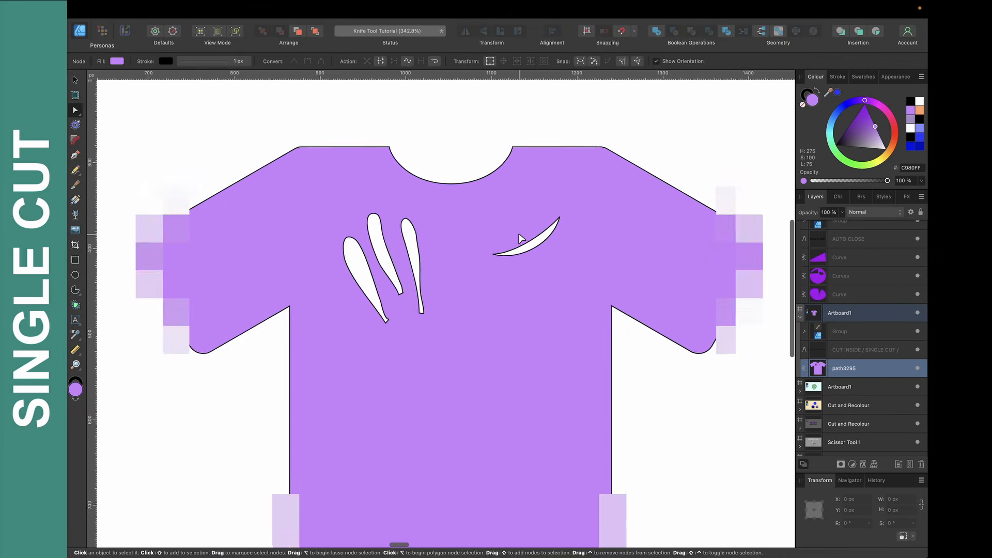
{"action": "scroll", "coordinate": [519, 237], "scroll_direction": "down", "scroll_amount": 2}
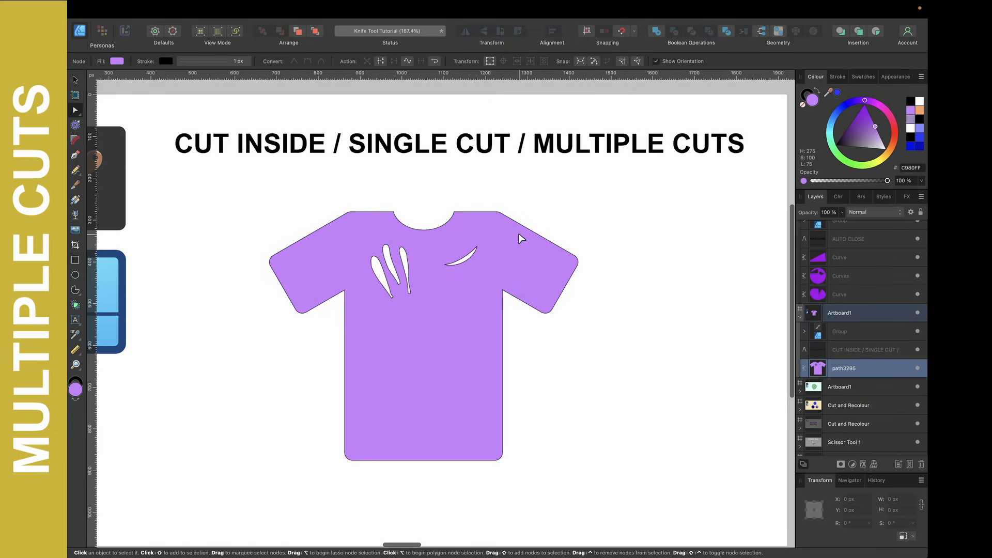
{"action": "scroll", "coordinate": [493, 324], "scroll_direction": "down", "scroll_amount": 2}
{"action": "scroll", "coordinate": [494, 325], "scroll_direction": "left", "scroll_amount": 2}
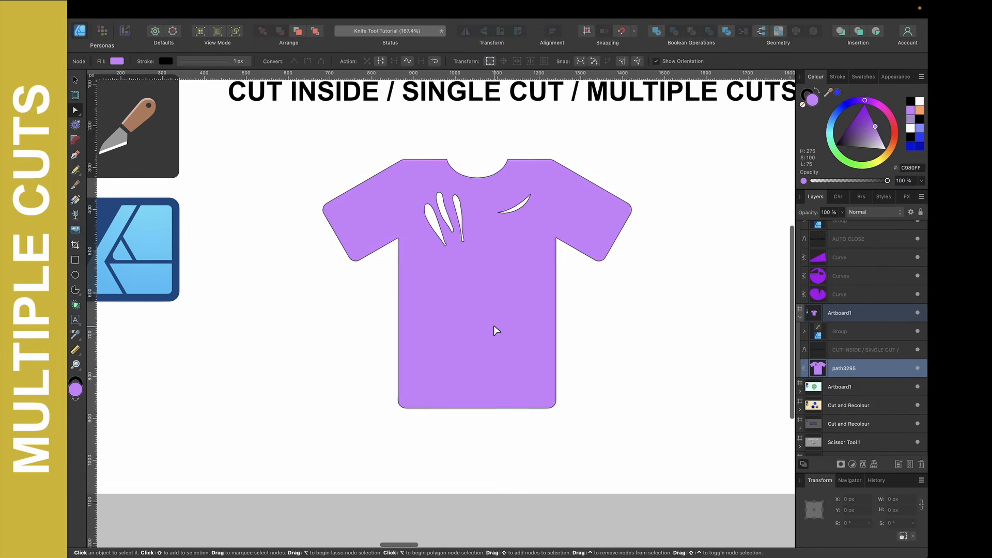
{"action": "scroll", "coordinate": [412, 346], "scroll_direction": "up", "scroll_amount": 4}
{"action": "scroll", "coordinate": [413, 345], "scroll_direction": "down", "scroll_amount": 1}
{"action": "scroll", "coordinate": [412, 345], "scroll_direction": "left", "scroll_amount": 1}
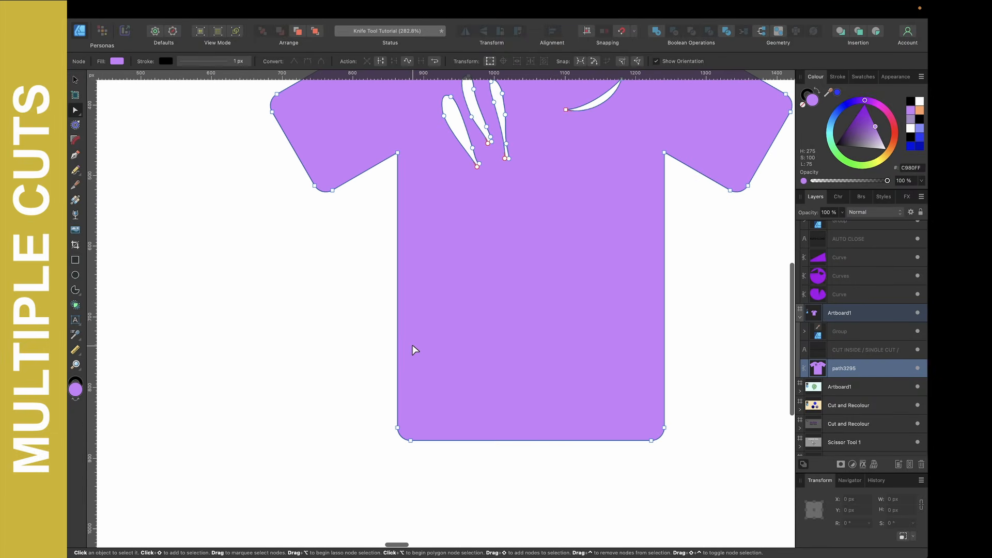
{"action": "key", "text": "k"}
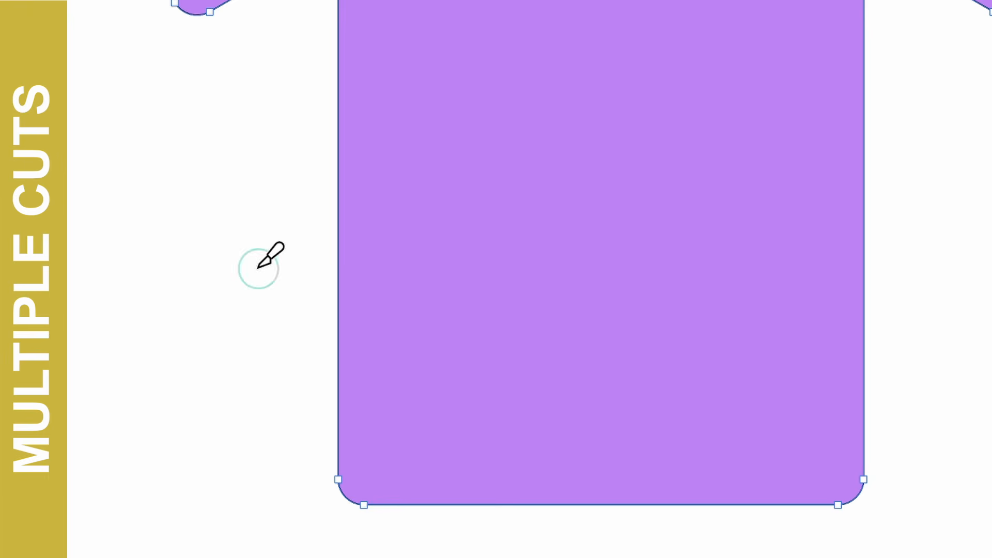
{"action": "left_click_drag", "start_coordinate": [258, 268], "coordinate": [565, 271]}
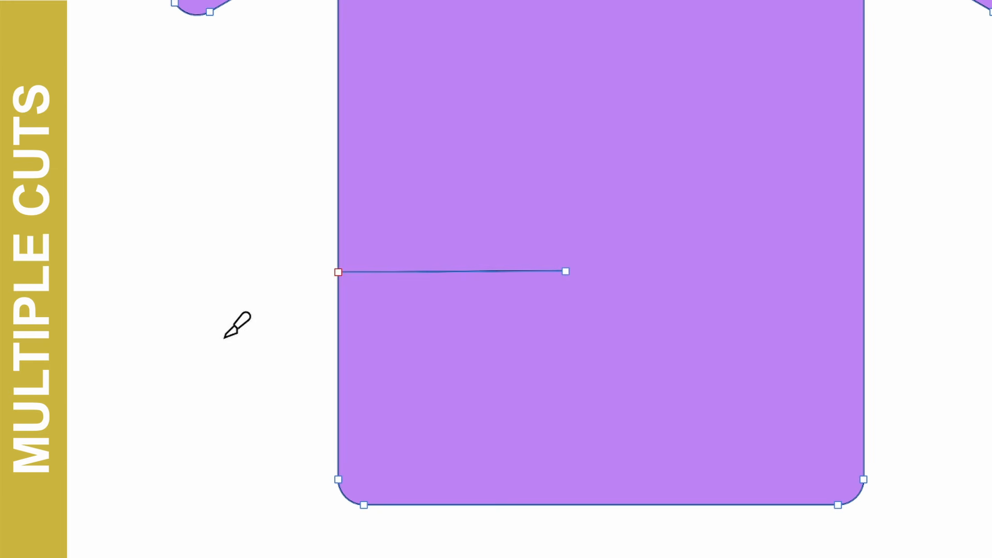
{"action": "left_click_drag", "start_coordinate": [225, 337], "coordinate": [575, 331]}
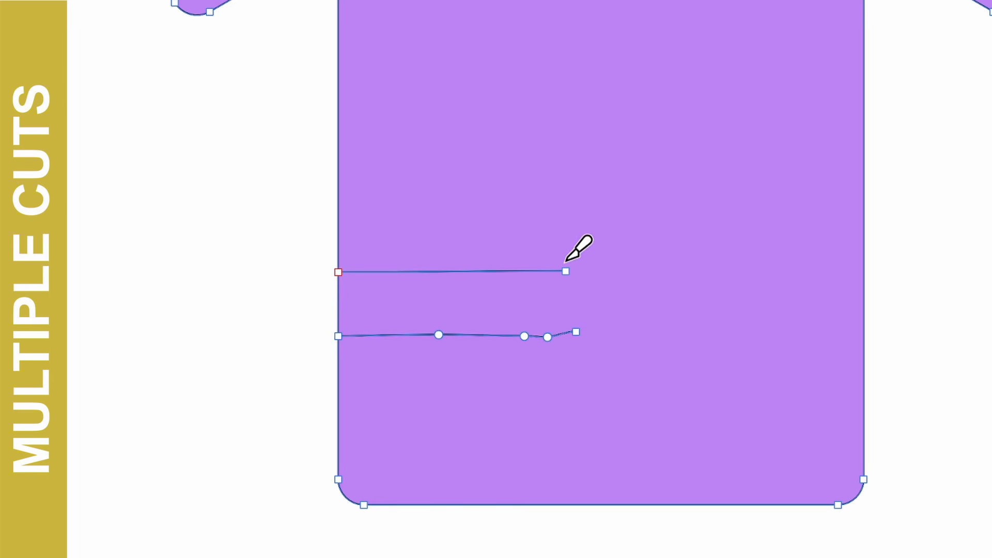
{"action": "left_click_drag", "start_coordinate": [523, 213], "coordinate": [526, 399]}
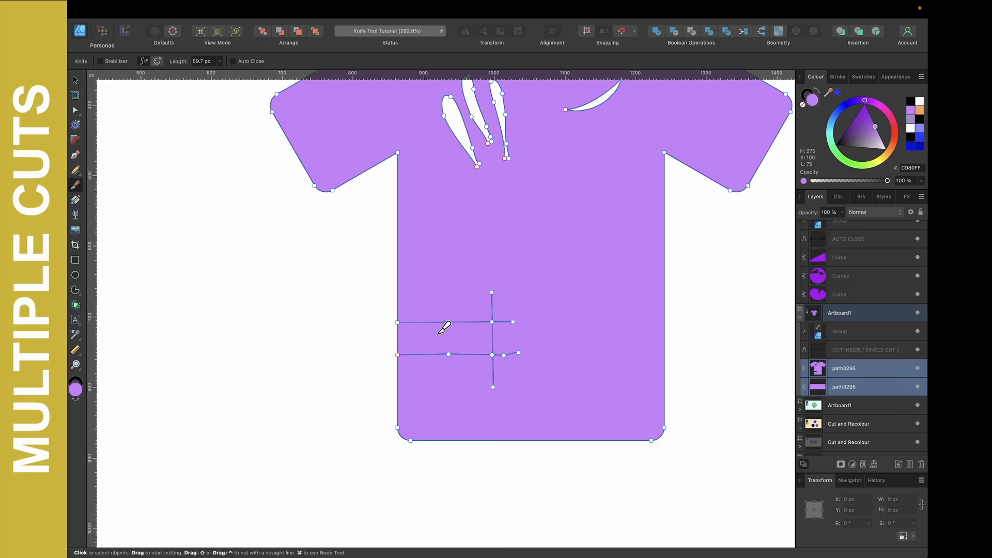
Select the rectangular piece enclosed by the three cuts and move it out to the left of the T-shirt
{"action": "key", "text": "v"}
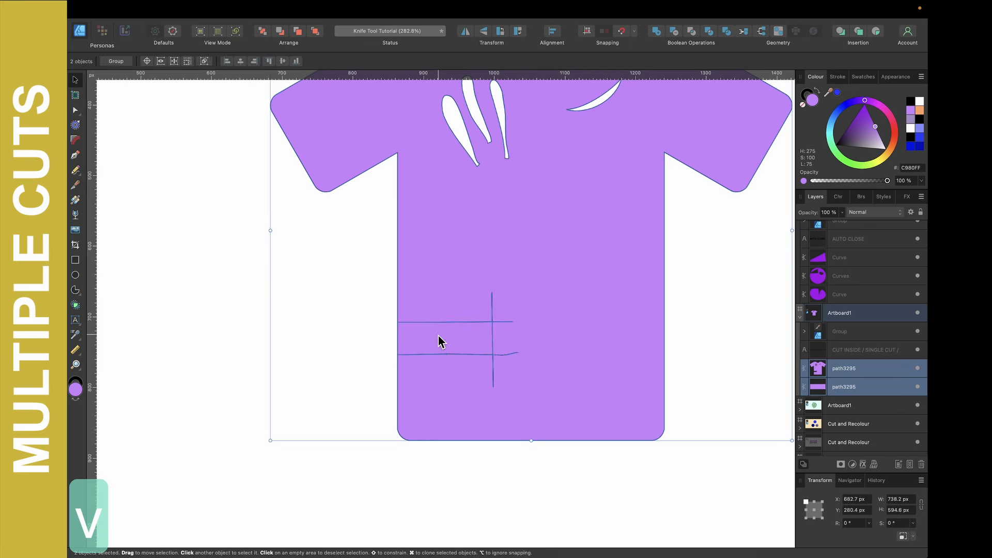
{"action": "left_click", "coordinate": [438, 336]}
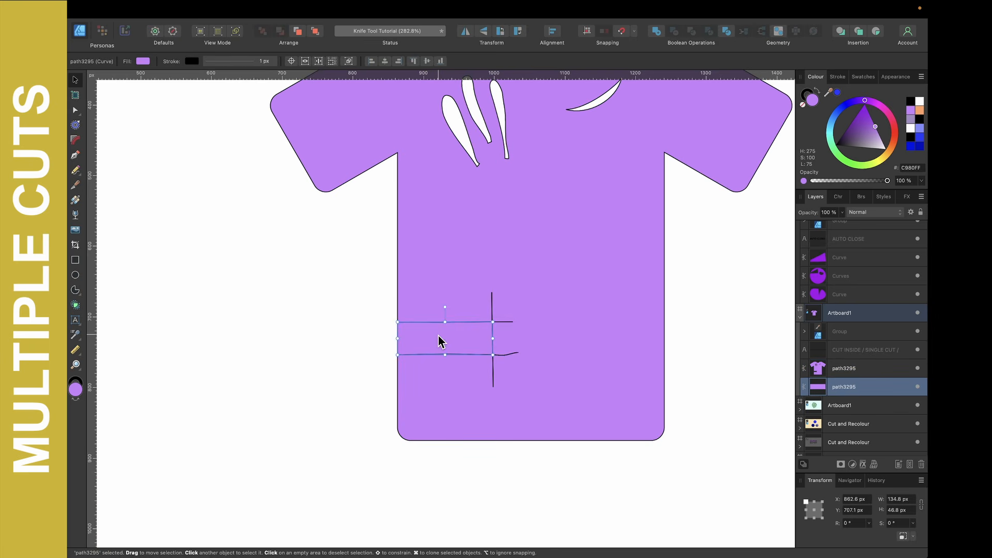
{"action": "left_click_drag", "start_coordinate": [456, 337], "coordinate": [237, 349]}
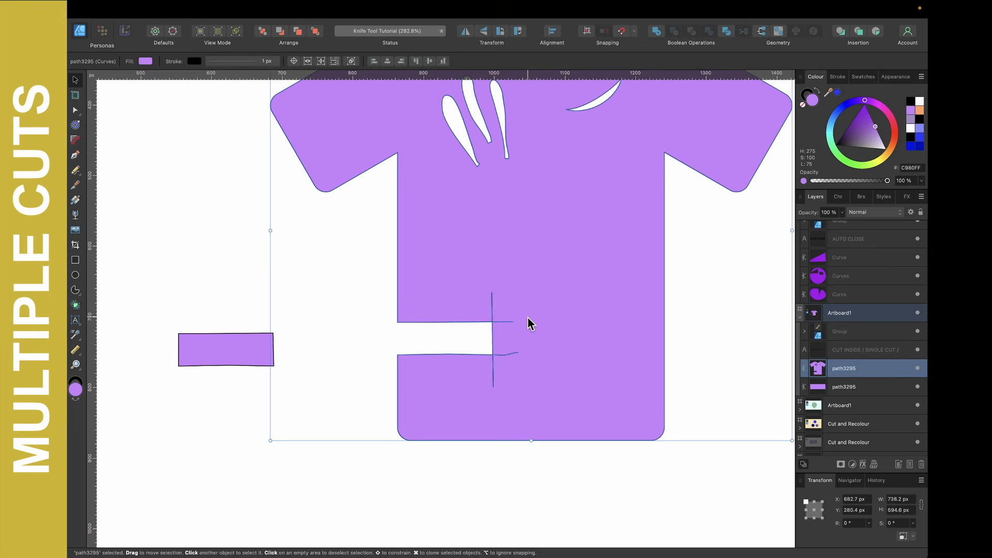
Apply Fill Holes to the T-shirt shape to clean up the stray cut lines around the rectangular notch
{"action": "key", "text": "a"}
{"action": "scroll", "coordinate": [523, 340], "scroll_direction": "up", "scroll_amount": 5}
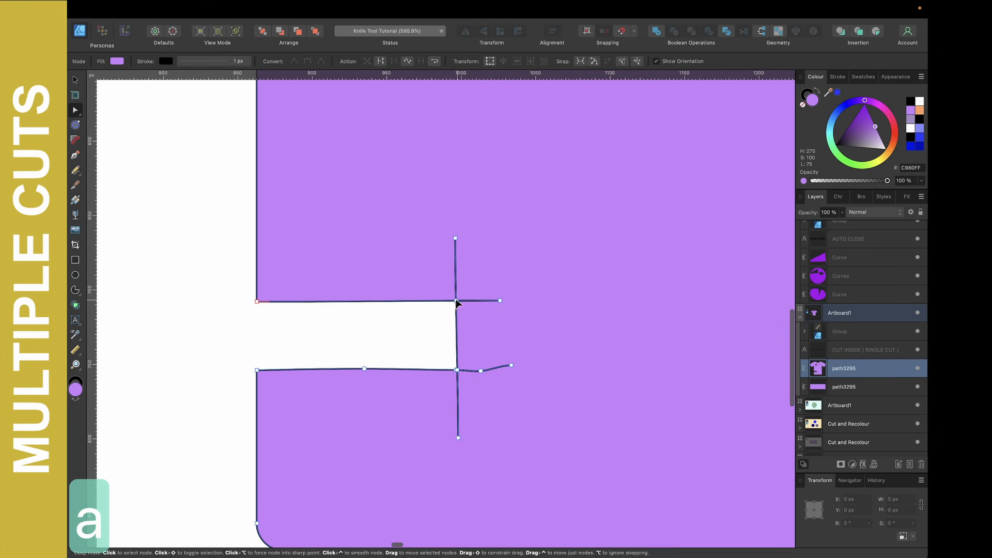
{"action": "scroll", "coordinate": [530, 341], "scroll_direction": "down", "scroll_amount": 4}
{"action": "scroll", "coordinate": [530, 340], "scroll_direction": "down", "scroll_amount": 1}
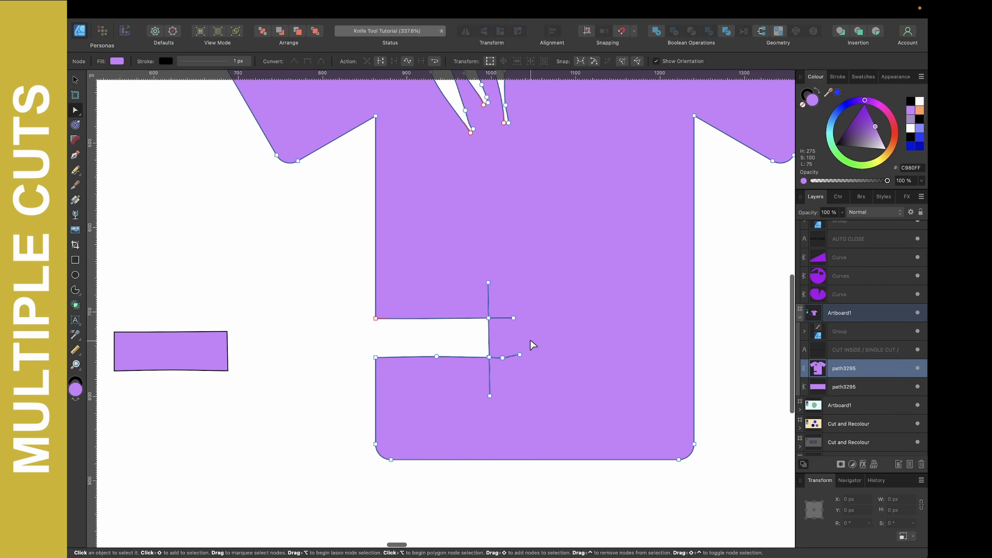
{"action": "scroll", "coordinate": [532, 344], "scroll_direction": "up", "scroll_amount": 2}
{"action": "scroll", "coordinate": [533, 344], "scroll_direction": "right", "scroll_amount": 2}
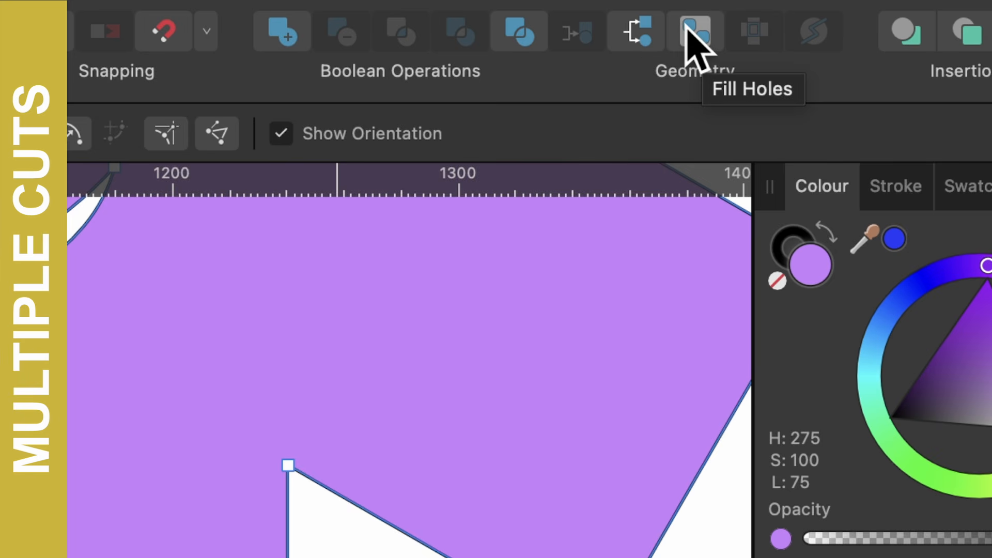
{"action": "key", "text": "alt+super+8"}
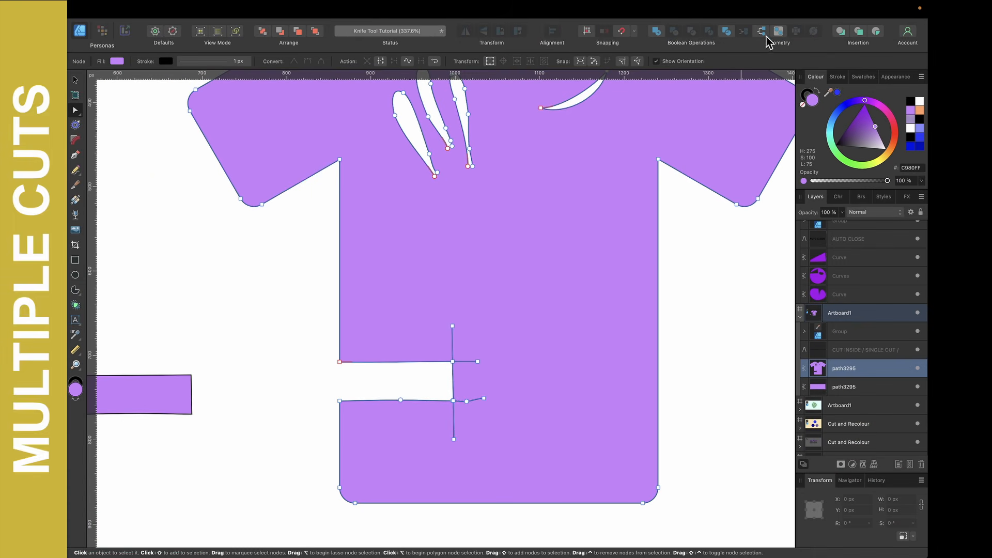
{"action": "left_click", "coordinate": [779, 32]}
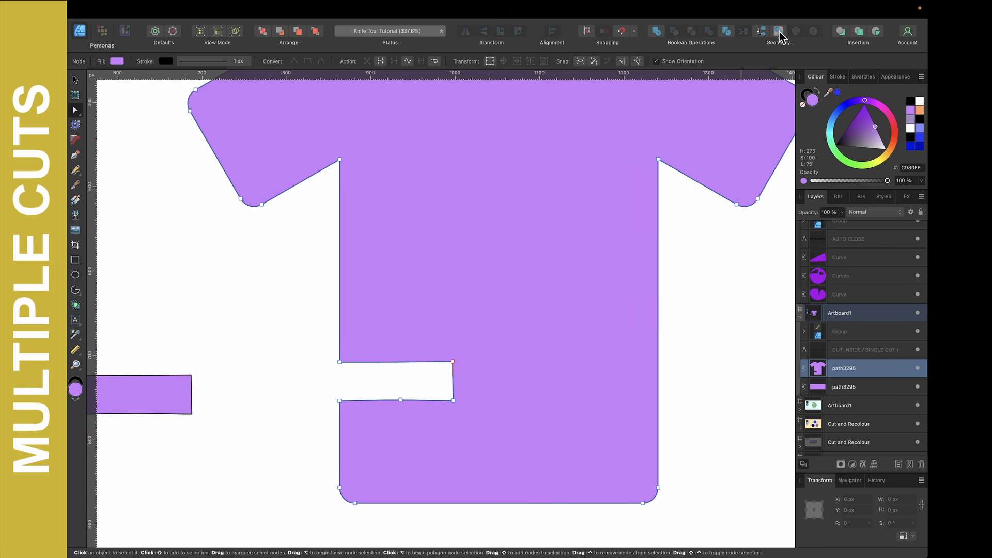
{"action": "scroll", "coordinate": [604, 321], "scroll_direction": "up", "scroll_amount": 2}
{"action": "scroll", "coordinate": [604, 320], "scroll_direction": "down", "scroll_amount": 2}
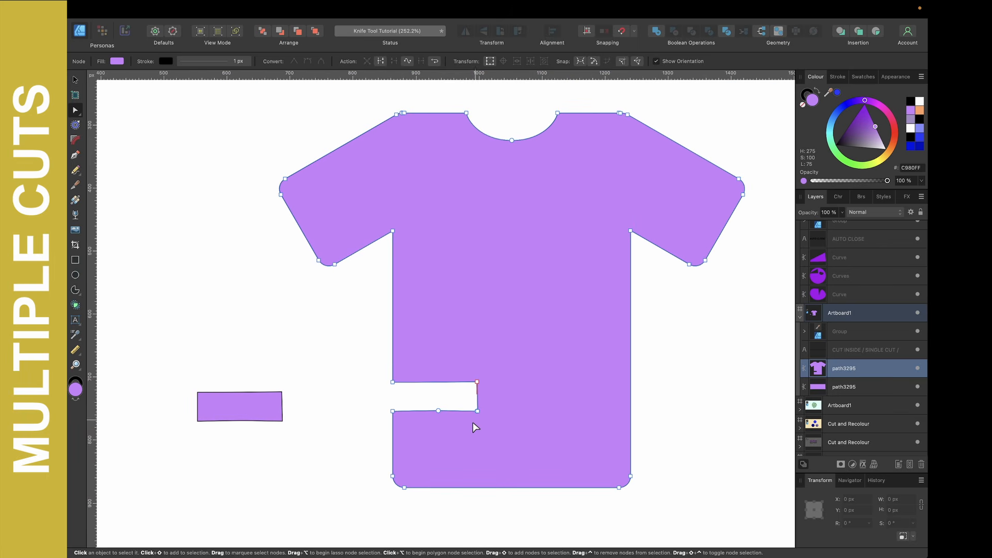
{"action": "scroll", "coordinate": [471, 425], "scroll_direction": "up", "scroll_amount": 3}
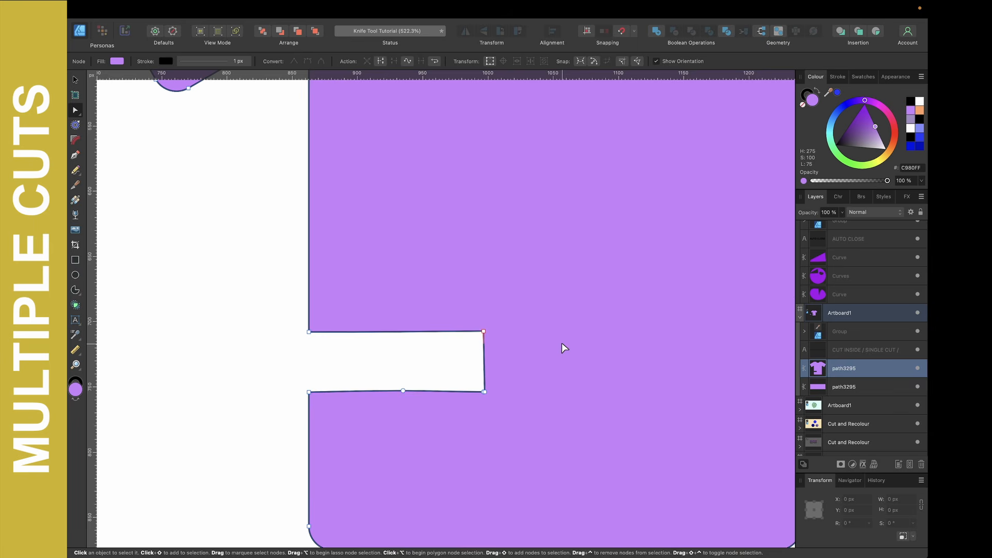
{"action": "scroll", "coordinate": [562, 343], "scroll_direction": "down", "scroll_amount": 3}
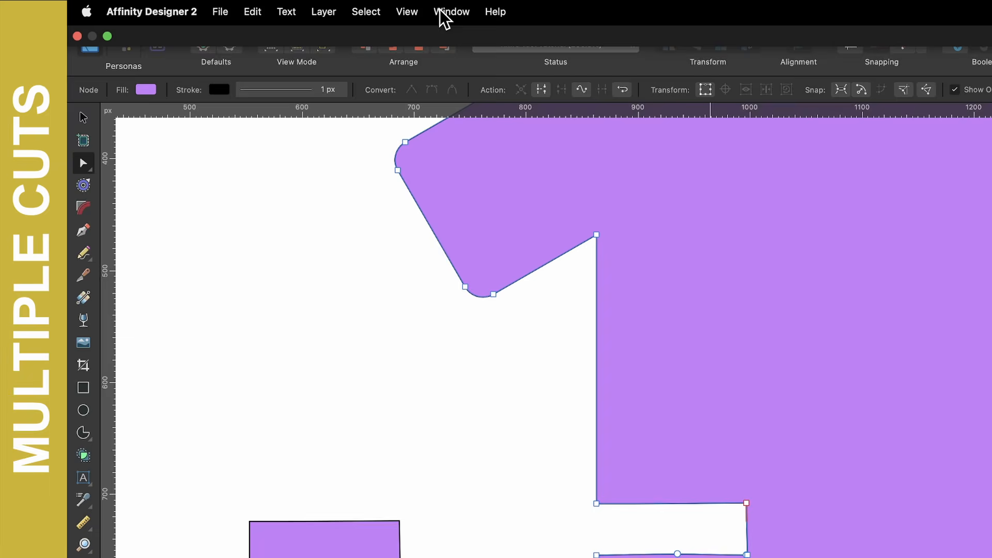
Open the toolbar customisation, examine the Geometry items on offer, and close it
{"action": "left_click", "coordinate": [407, 12]}
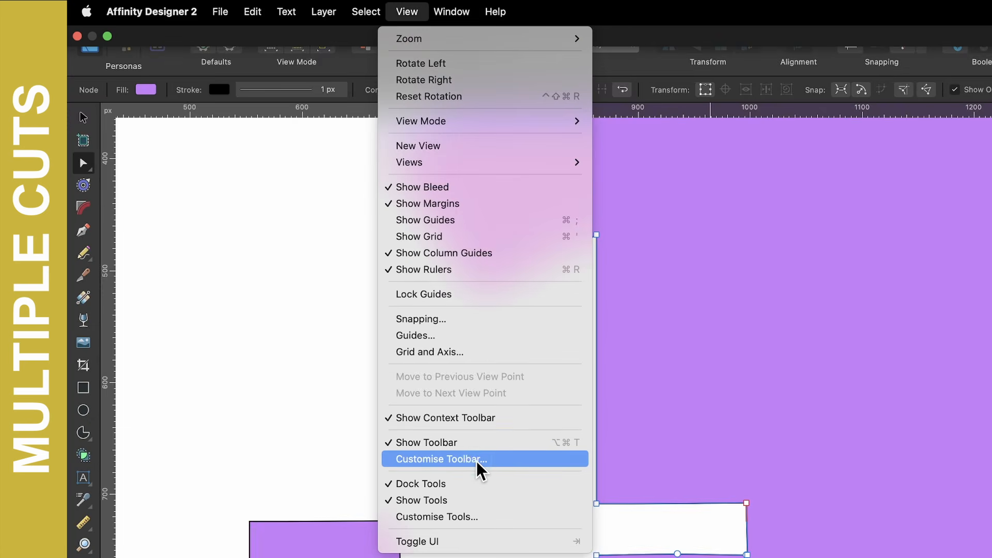
{"action": "left_click", "coordinate": [476, 459]}
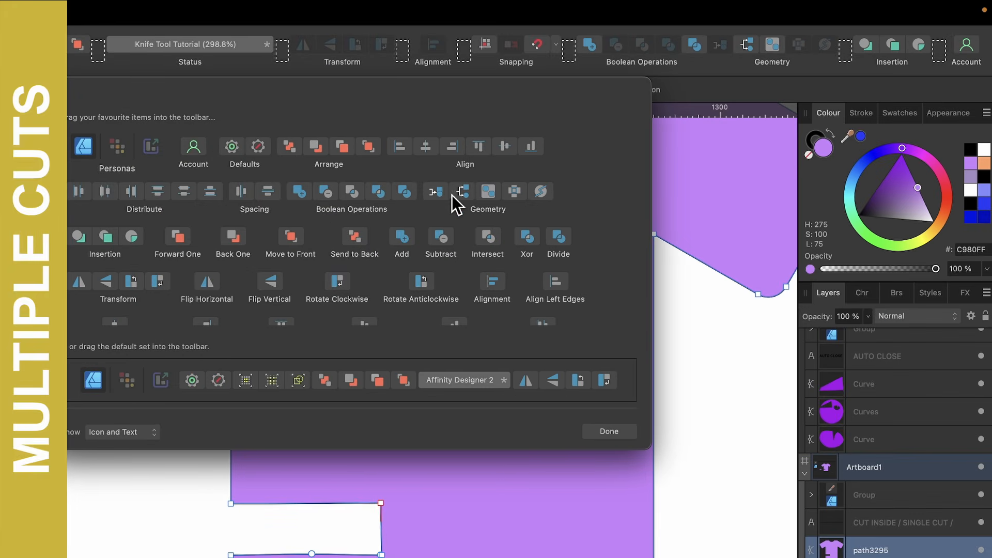
{"action": "left_click_drag", "start_coordinate": [473, 197], "coordinate": [489, 213]}
{"action": "left_click", "coordinate": [609, 431]}
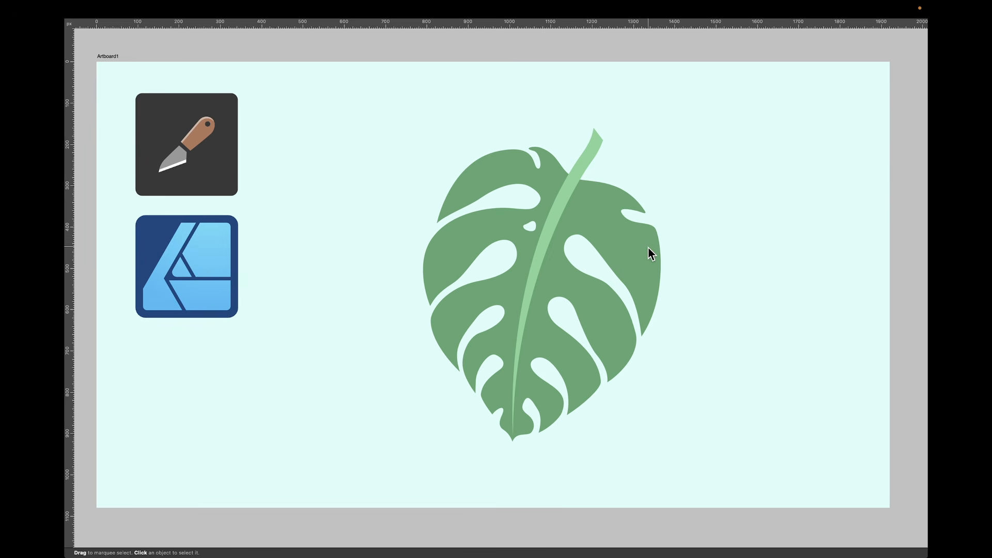
{"action": "scroll", "coordinate": [648, 247], "scroll_direction": "up", "scroll_amount": 2}
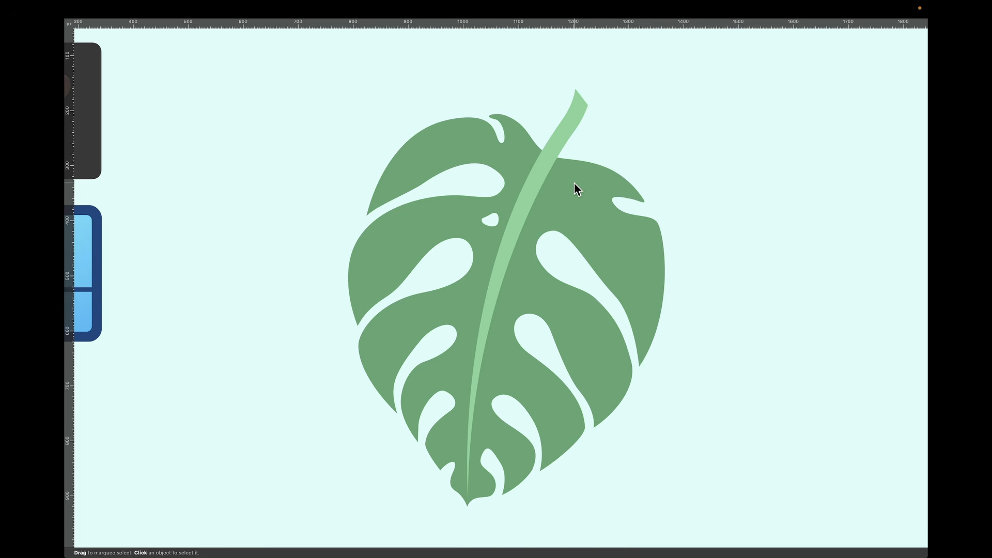
Set up the Knife tool with the stabiliser in Rope mode and Auto Close turned off
{"action": "key", "text": "Tab"}
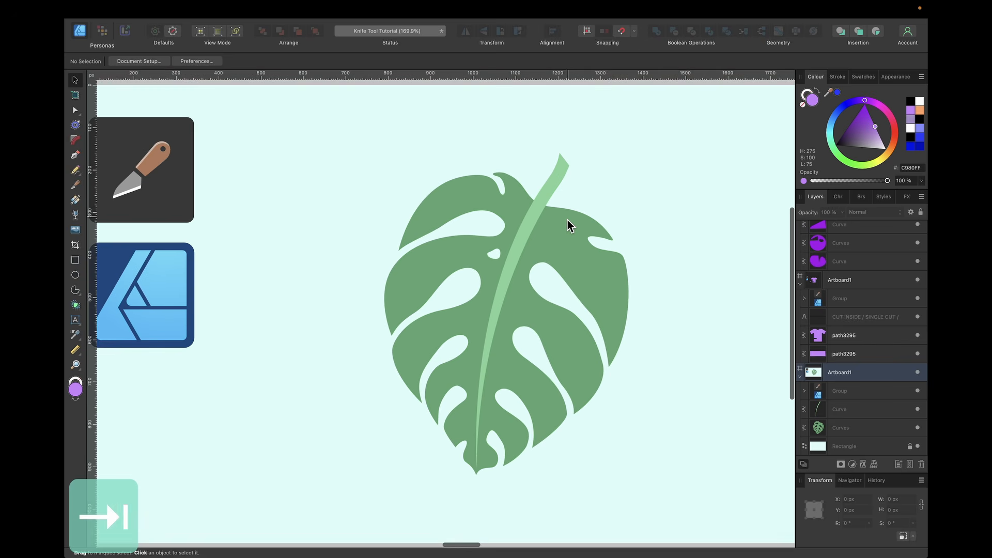
{"action": "key", "text": "k"}
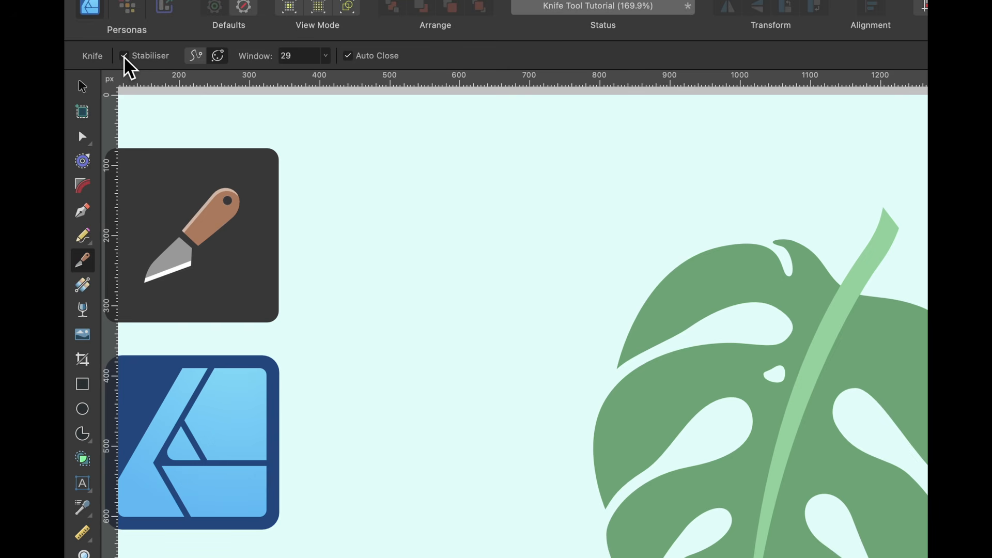
{"action": "left_click", "coordinate": [196, 59]}
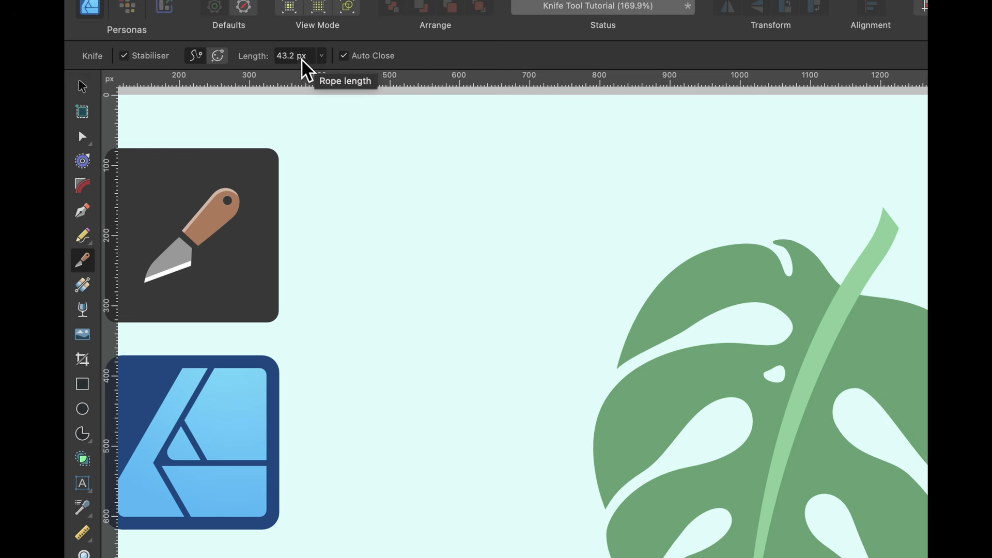
{"action": "left_click", "coordinate": [344, 55]}
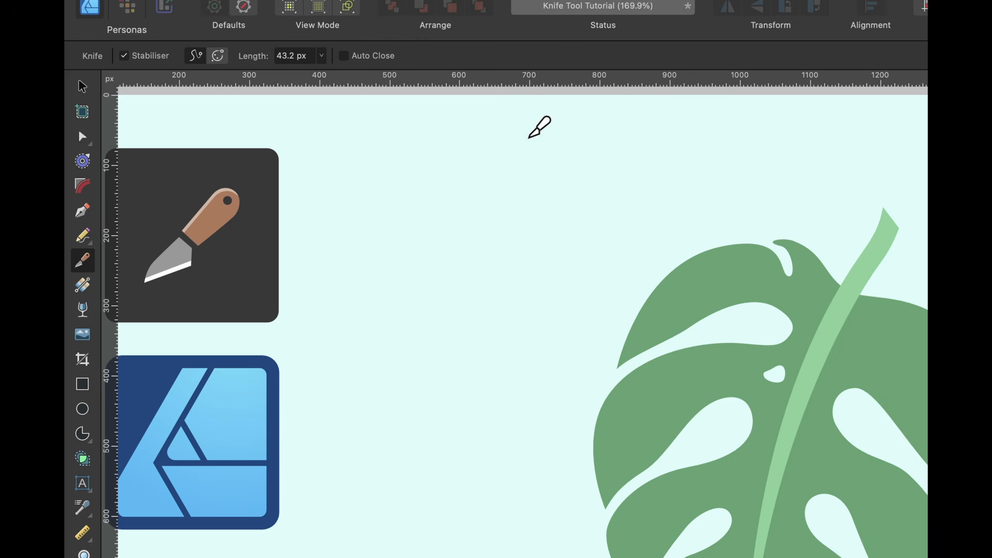
Knife a narrow teardrop-shaped slot into the leaf's right edge, below the upper notch, and delete the cut-out piece
{"action": "scroll", "coordinate": [539, 127], "scroll_direction": "right", "scroll_amount": 10}
{"action": "scroll", "coordinate": [538, 128], "scroll_direction": "down", "scroll_amount": 5}
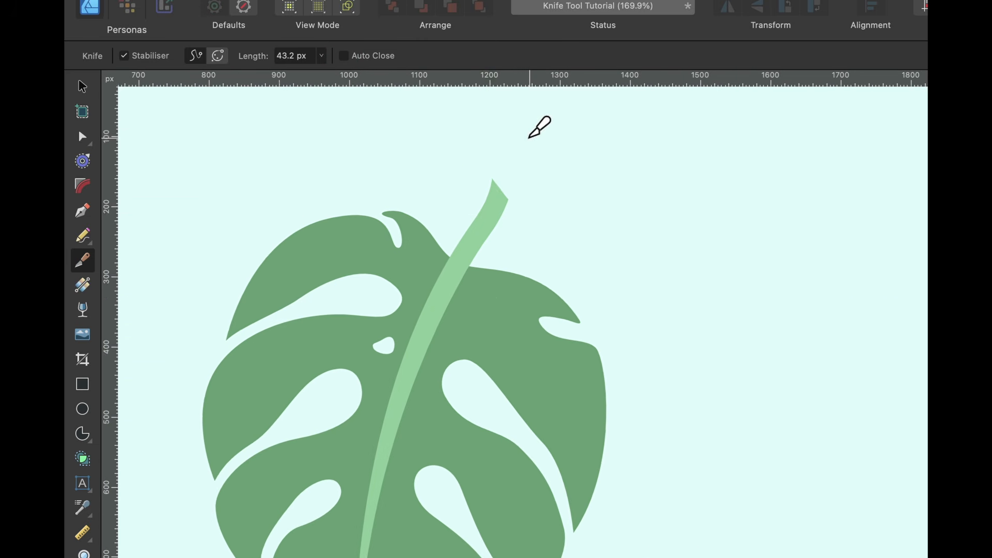
{"action": "left_click", "coordinate": [594, 274]}
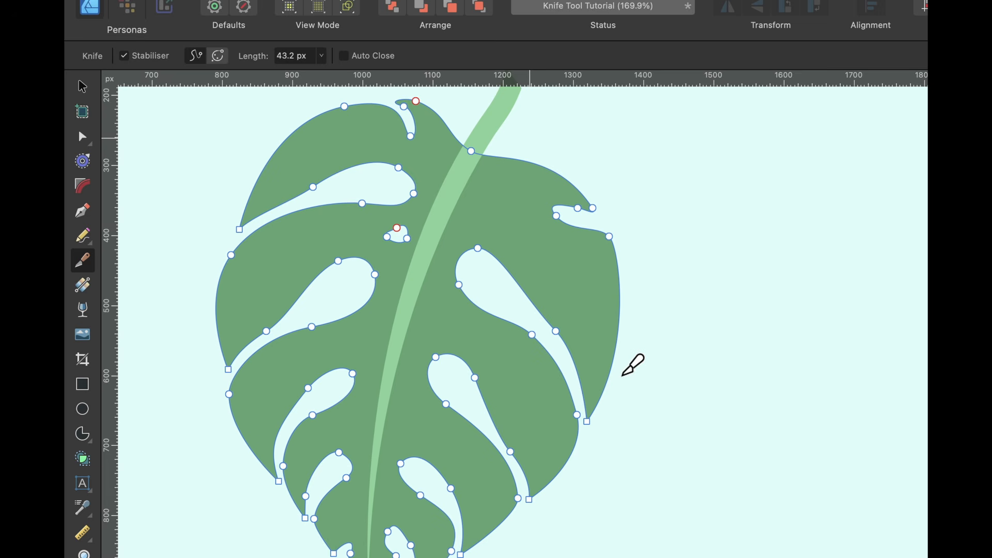
{"action": "mouse_move", "coordinate": [619, 394]}
{"action": "left_mouse_down"}
{"action": "mouse_move", "coordinate": [583, 302]}
{"action": "mouse_move", "coordinate": [524, 254]}
{"action": "mouse_move", "coordinate": [534, 239]}
{"action": "mouse_move", "coordinate": [579, 233]}
{"action": "mouse_move", "coordinate": [599, 264]}
{"action": "mouse_move", "coordinate": [645, 402]}
{"action": "left_mouse_up"}
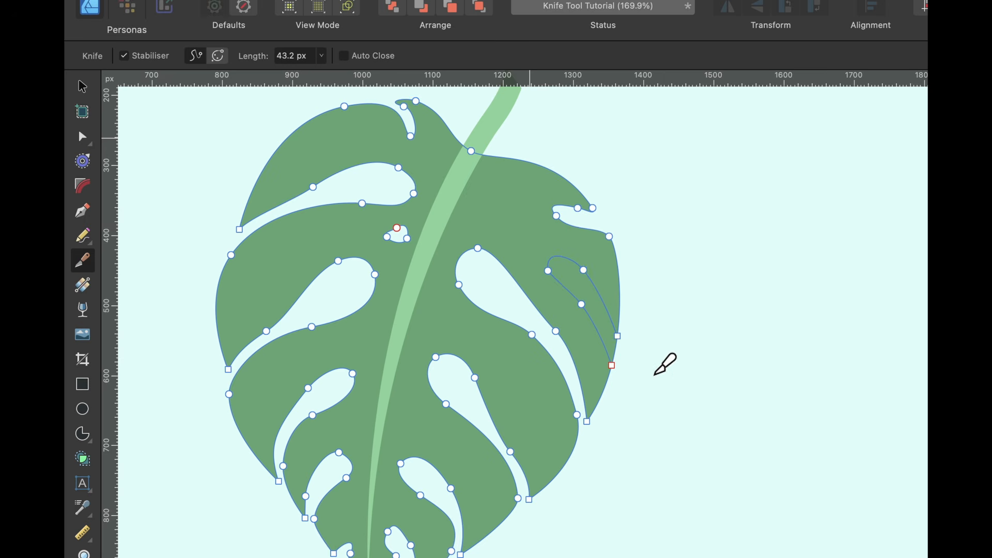
{"action": "left_click", "coordinate": [586, 289]}
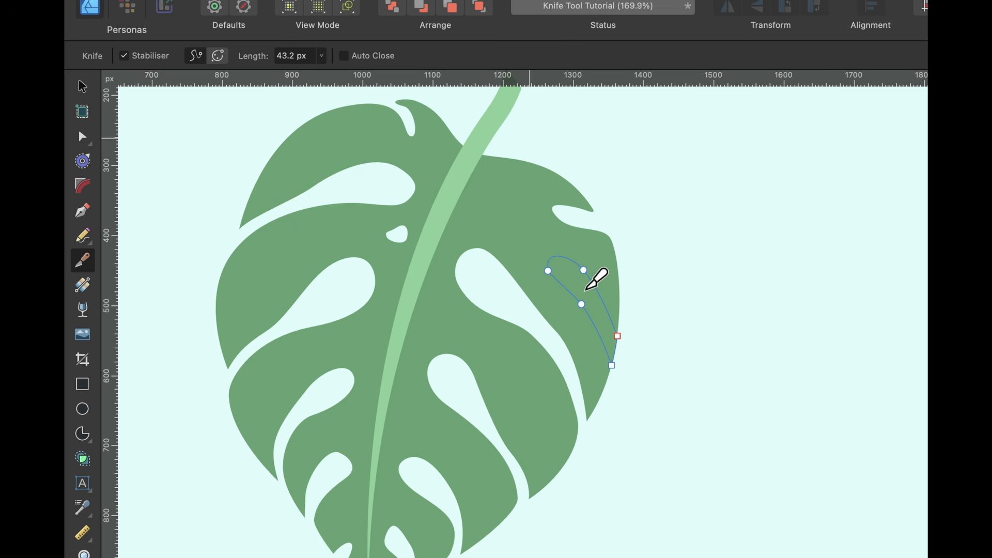
{"action": "key", "text": "Delete"}
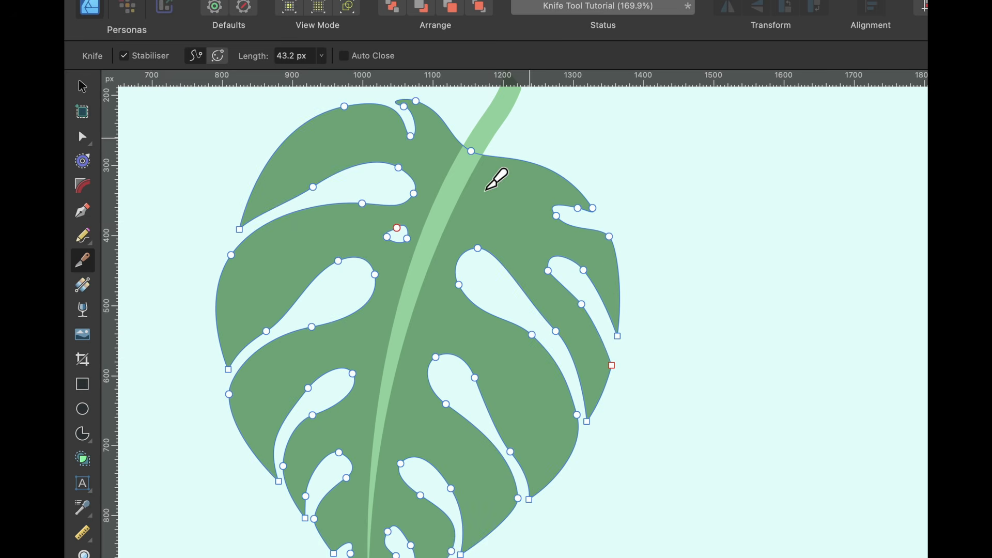
Switch the Knife stabiliser to Window mode and try to cut a small hole in the leaf just right of the upper stem
{"action": "left_click", "coordinate": [215, 57]}
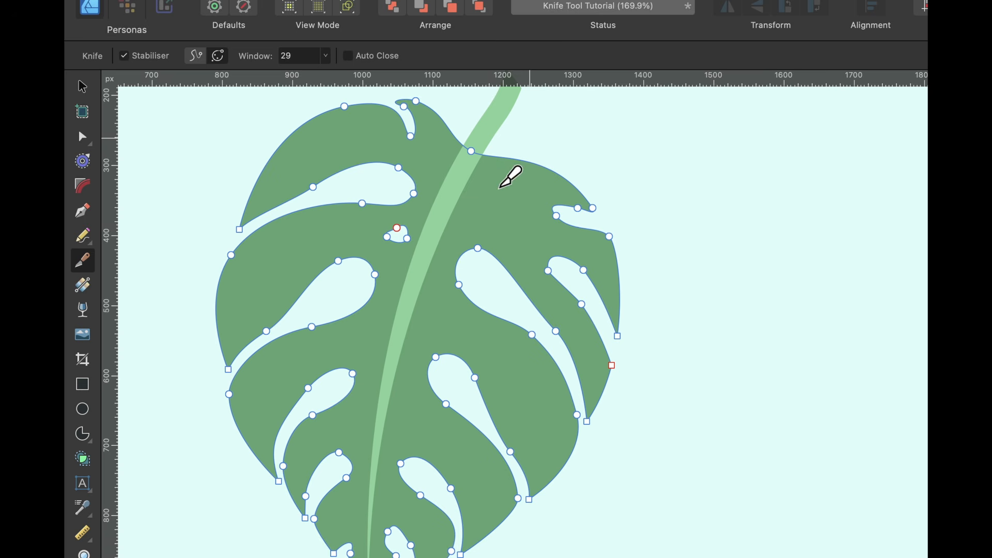
{"action": "mouse_move", "coordinate": [499, 188]}
{"action": "left_mouse_down"}
{"action": "mouse_move", "coordinate": [488, 188]}
{"action": "mouse_move", "coordinate": [484, 205]}
{"action": "mouse_move", "coordinate": [497, 214]}
{"action": "mouse_move", "coordinate": [502, 187]}
{"action": "left_mouse_up"}
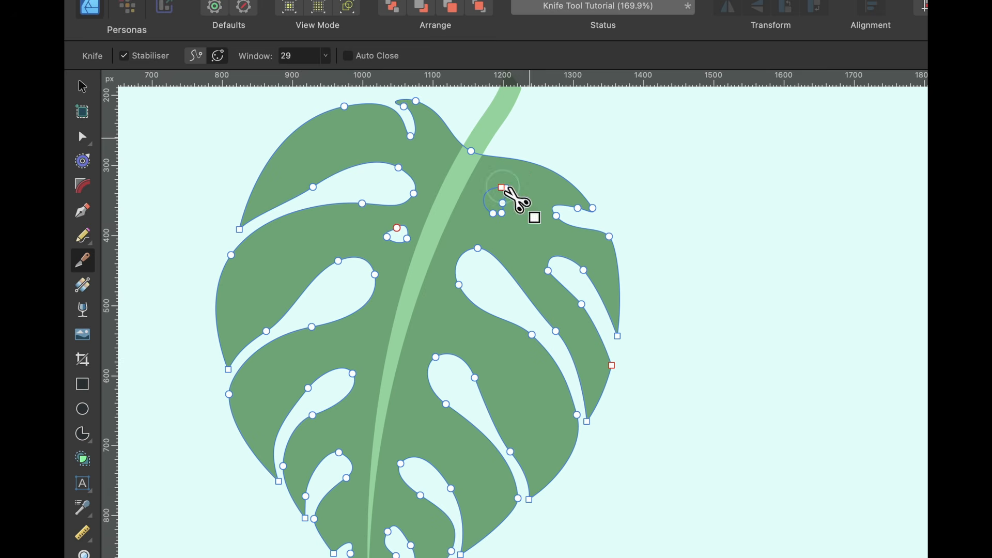
{"action": "scroll", "coordinate": [518, 195], "scroll_direction": "up", "scroll_amount": 3}
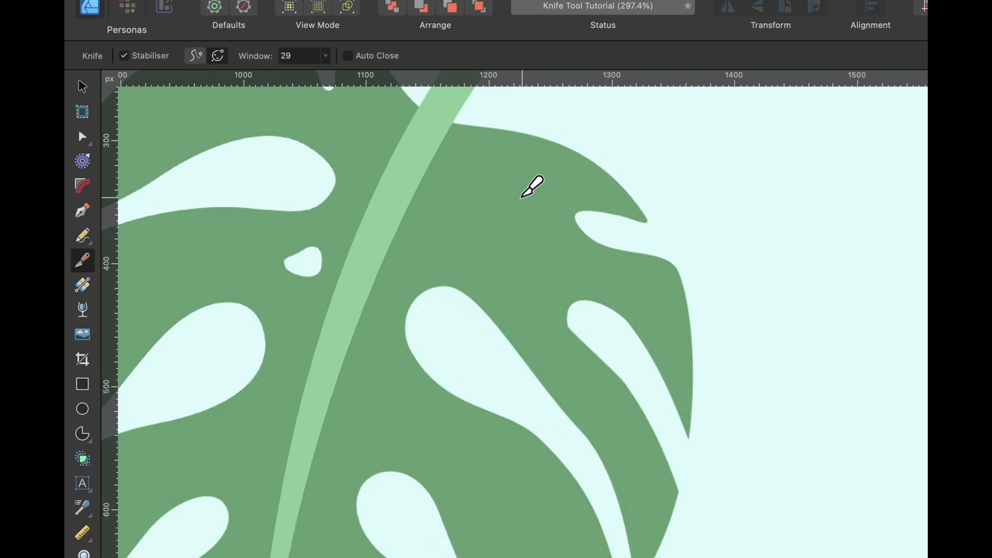
{"action": "scroll", "coordinate": [518, 196], "scroll_direction": "up", "scroll_amount": 4}
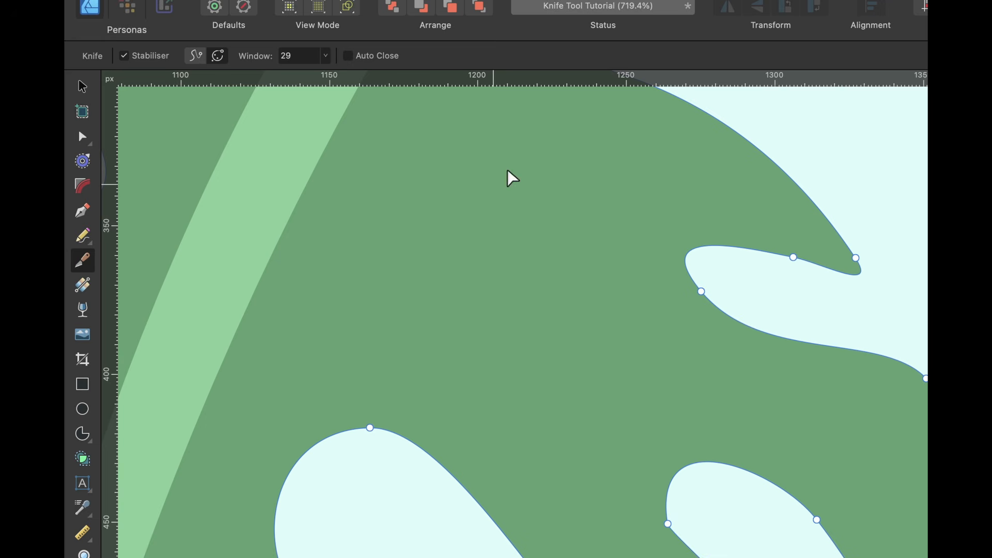
{"action": "scroll", "coordinate": [509, 173], "scroll_direction": "down", "scroll_amount": 3}
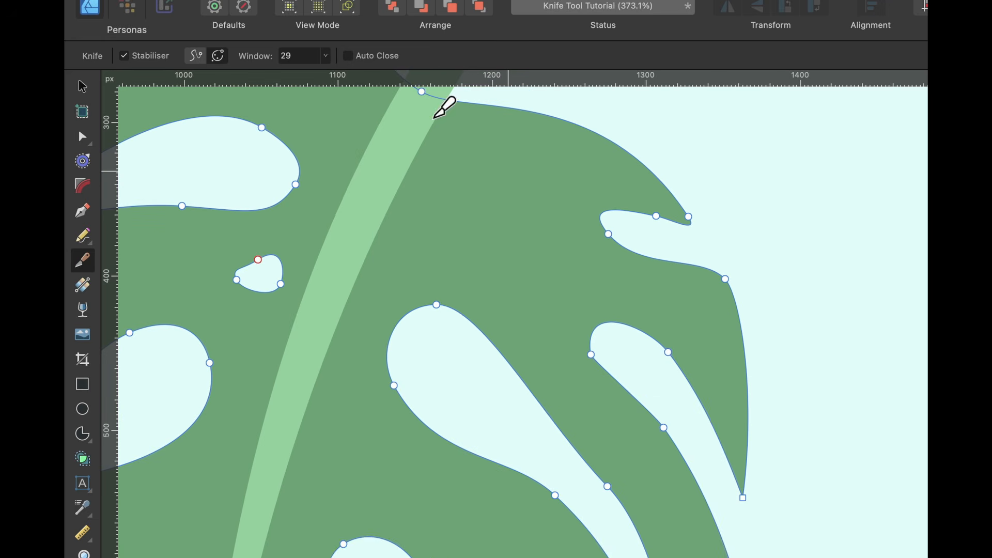
With Auto Close on, knife a small rounded hole in the leaf right of the upper stem and delete the cut-out piece
{"action": "left_click", "coordinate": [348, 56]}
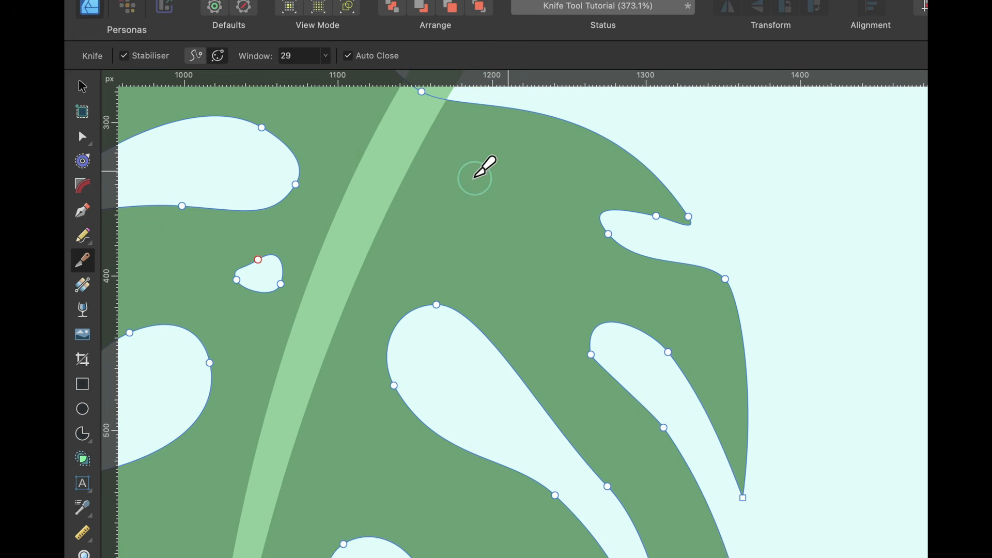
{"action": "mouse_move", "coordinate": [474, 178]}
{"action": "left_mouse_down"}
{"action": "mouse_move", "coordinate": [460, 175]}
{"action": "mouse_move", "coordinate": [444, 203]}
{"action": "mouse_move", "coordinate": [458, 228]}
{"action": "mouse_move", "coordinate": [482, 228]}
{"action": "mouse_move", "coordinate": [476, 178]}
{"action": "left_mouse_up"}
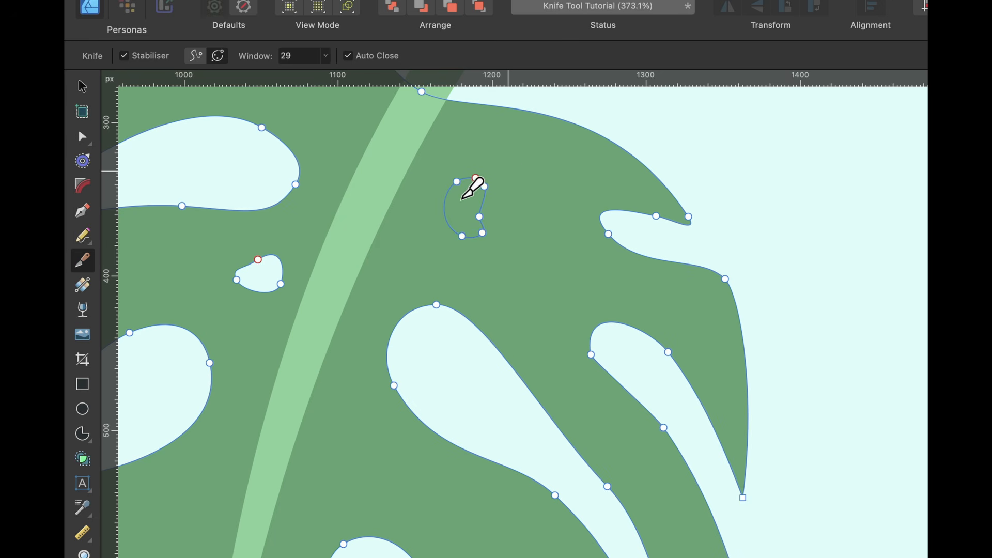
{"action": "key", "text": "Delete"}
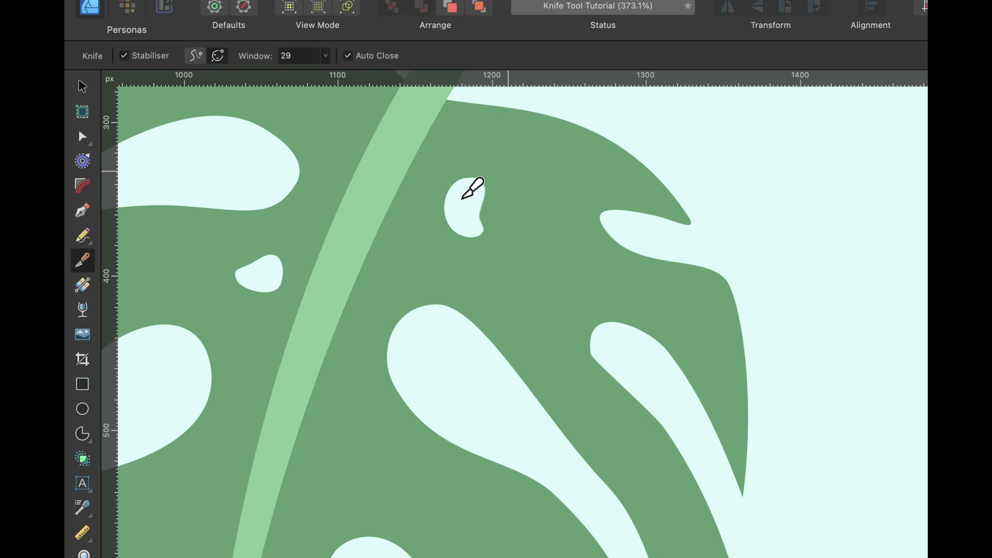
Select the plain blue circle on the Cut and Recolour artboard and set the Knife to Window mode, 69, with Auto Close off
{"action": "scroll", "coordinate": [473, 189], "scroll_direction": "down", "scroll_amount": 10}
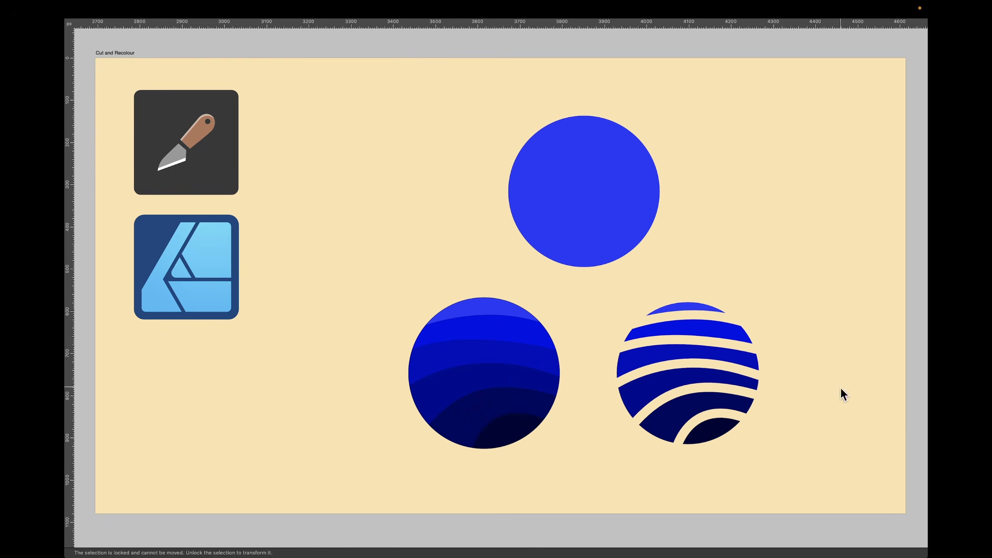
{"action": "left_click", "coordinate": [600, 175]}
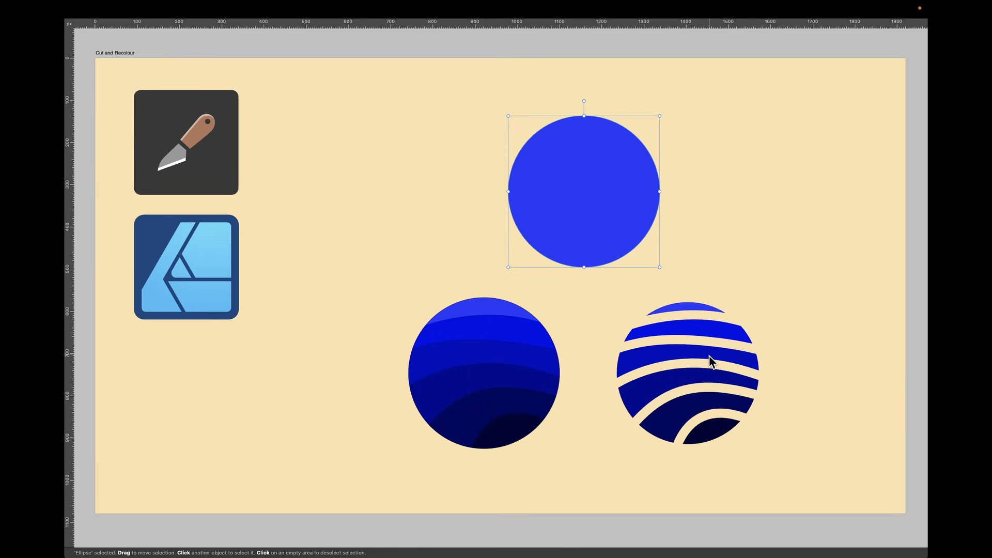
{"action": "key", "text": "Tab"}
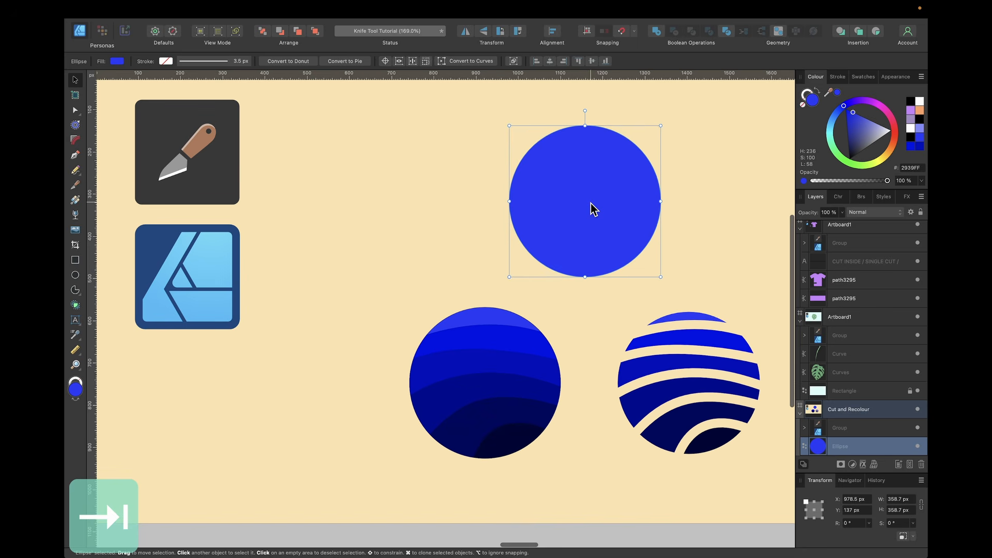
{"action": "key", "text": "k"}
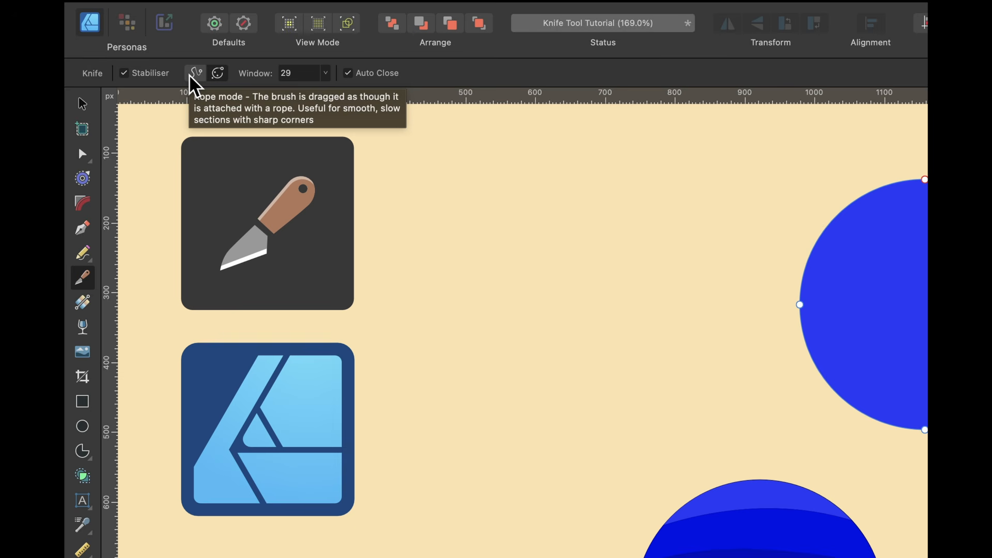
{"action": "left_click", "coordinate": [217, 75]}
{"action": "left_click", "coordinate": [325, 73]}
{"action": "left_click_drag", "start_coordinate": [324, 91], "coordinate": [374, 107]}
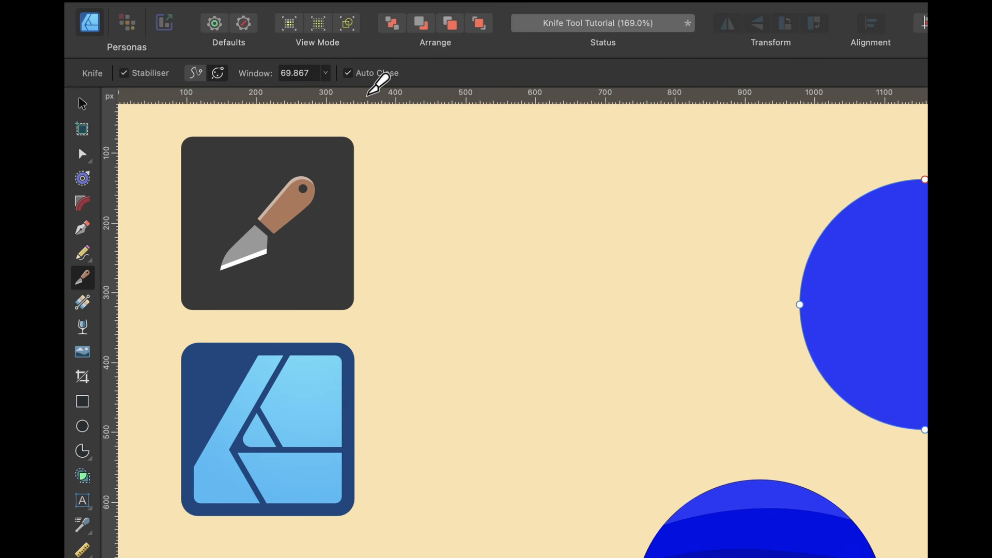
{"action": "left_click", "coordinate": [348, 74]}
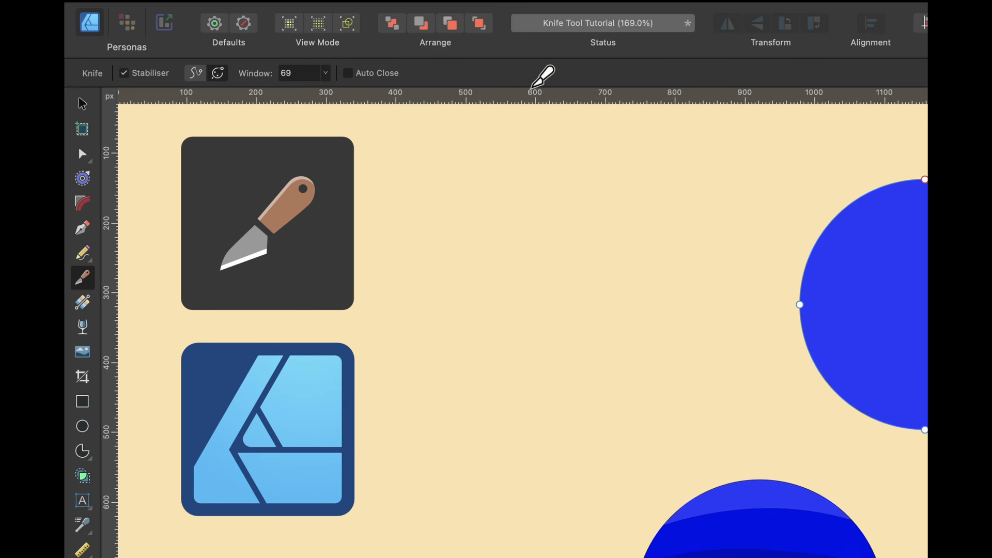
Knife five curved cuts right across the plain blue circle, working from its lower right up to its top, to make six bands
{"action": "key", "text": "alt+super+8"}
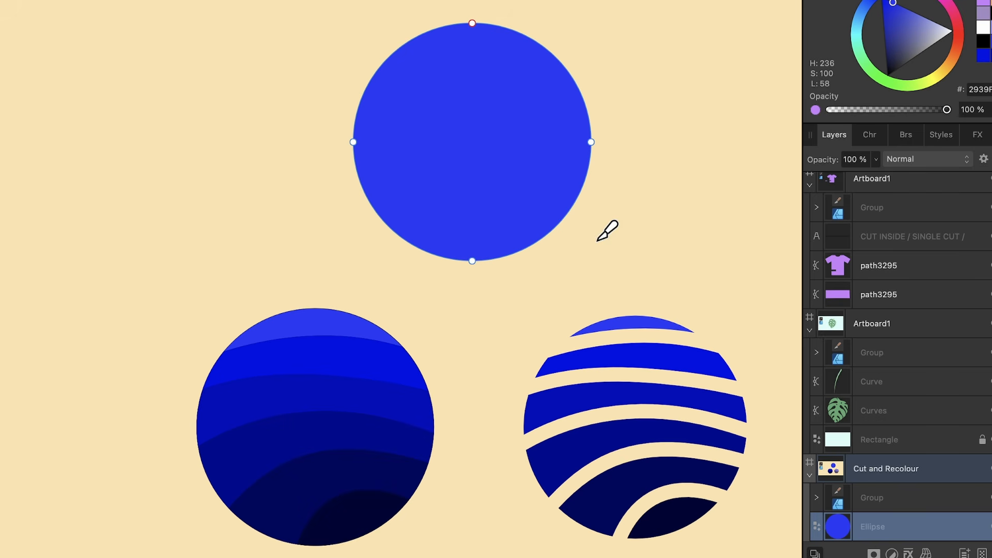
{"action": "mouse_move", "coordinate": [595, 233]}
{"action": "left_mouse_down"}
{"action": "mouse_move", "coordinate": [553, 208]}
{"action": "mouse_move", "coordinate": [506, 206]}
{"action": "mouse_move", "coordinate": [474, 228]}
{"action": "mouse_move", "coordinate": [453, 317]}
{"action": "left_mouse_up"}
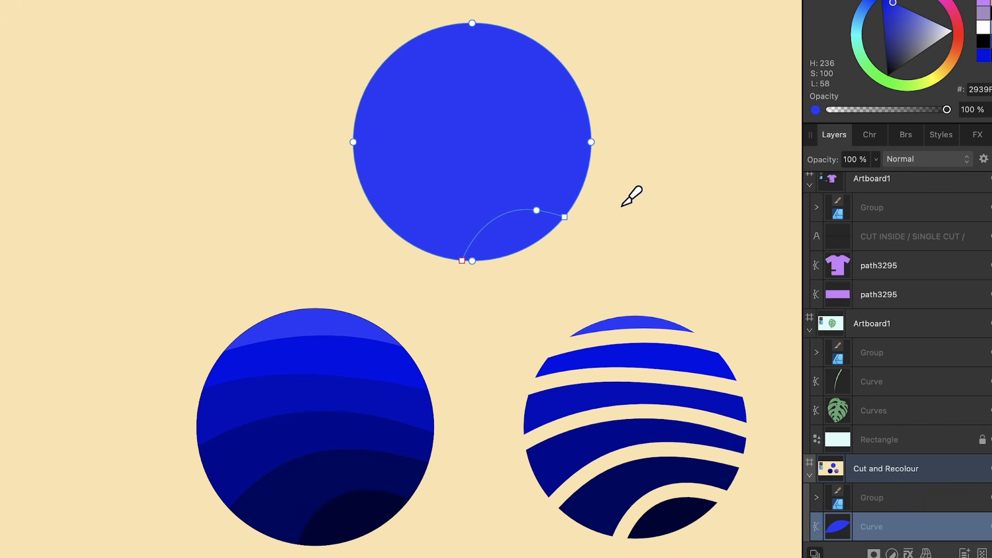
{"action": "mouse_move", "coordinate": [622, 206]}
{"action": "left_mouse_down"}
{"action": "mouse_move", "coordinate": [573, 186]}
{"action": "mouse_move", "coordinate": [471, 190]}
{"action": "mouse_move", "coordinate": [422, 211]}
{"action": "mouse_move", "coordinate": [332, 285]}
{"action": "left_mouse_up"}
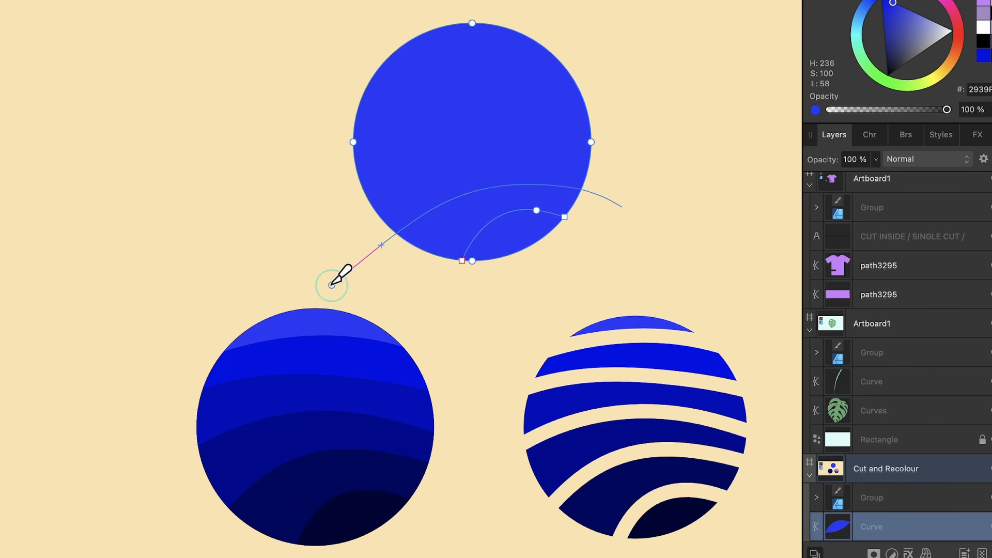
{"action": "mouse_move", "coordinate": [656, 173]}
{"action": "left_mouse_down"}
{"action": "mouse_move", "coordinate": [522, 138]}
{"action": "mouse_move", "coordinate": [435, 144]}
{"action": "mouse_move", "coordinate": [372, 171]}
{"action": "mouse_move", "coordinate": [301, 225]}
{"action": "left_mouse_up"}
{"action": "mouse_move", "coordinate": [642, 160]}
{"action": "left_mouse_down"}
{"action": "mouse_move", "coordinate": [542, 104]}
{"action": "mouse_move", "coordinate": [455, 91]}
{"action": "mouse_move", "coordinate": [380, 99]}
{"action": "mouse_move", "coordinate": [308, 128]}
{"action": "mouse_move", "coordinate": [256, 165]}
{"action": "left_mouse_up"}
{"action": "mouse_move", "coordinate": [629, 120]}
{"action": "left_mouse_down"}
{"action": "mouse_move", "coordinate": [517, 65]}
{"action": "mouse_move", "coordinate": [448, 48]}
{"action": "mouse_move", "coordinate": [393, 52]}
{"action": "mouse_move", "coordinate": [306, 88]}
{"action": "left_mouse_up"}
Recolour the circle's lowest piece dark navy 000869 and the band above it dark blue 000CA5
{"action": "scroll", "coordinate": [563, 124], "scroll_direction": "right", "scroll_amount": 3}
{"action": "scroll", "coordinate": [563, 124], "scroll_direction": "up", "scroll_amount": 2}
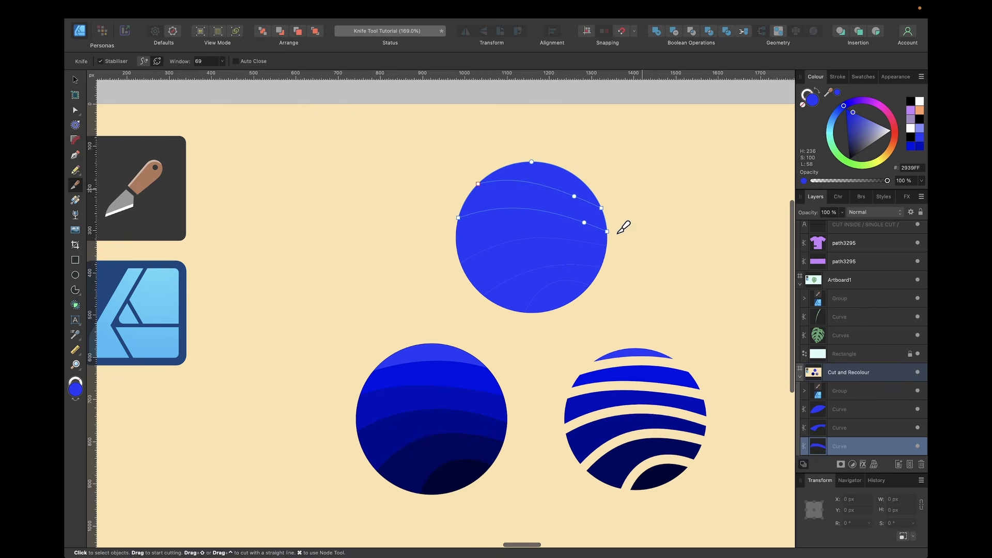
{"action": "key", "text": "v"}
{"action": "left_click", "coordinate": [556, 285]}
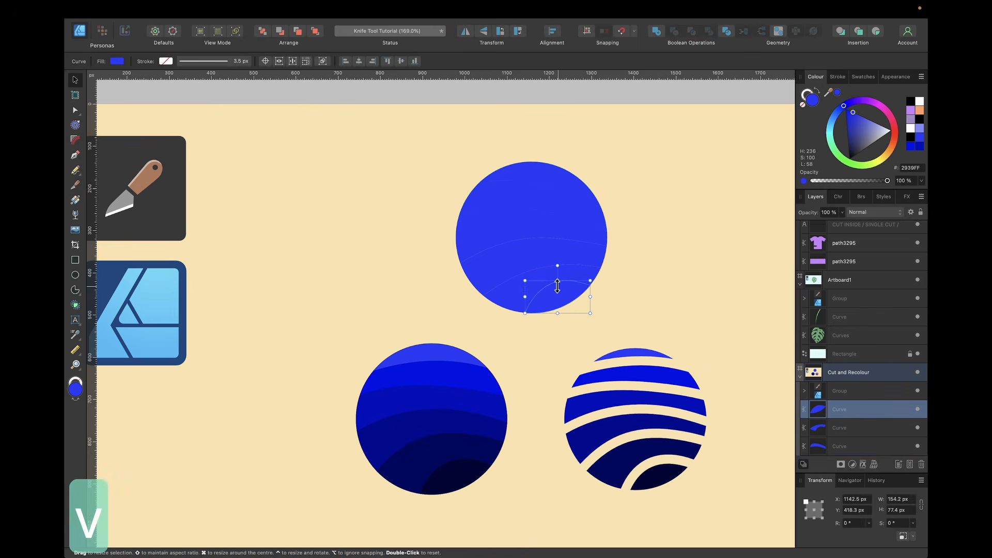
{"action": "scroll", "coordinate": [556, 285], "scroll_direction": "up", "scroll_amount": 3}
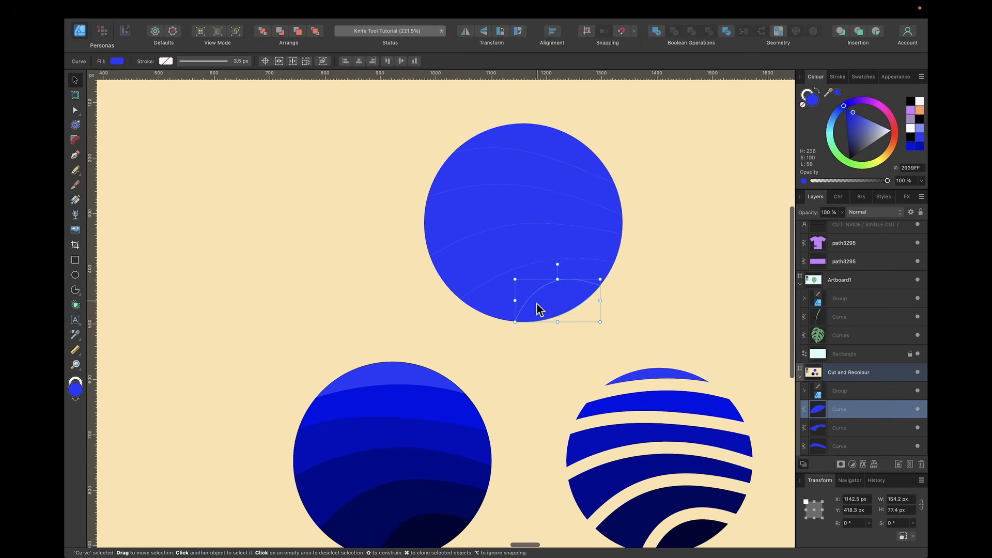
{"action": "left_click", "coordinate": [847, 139]}
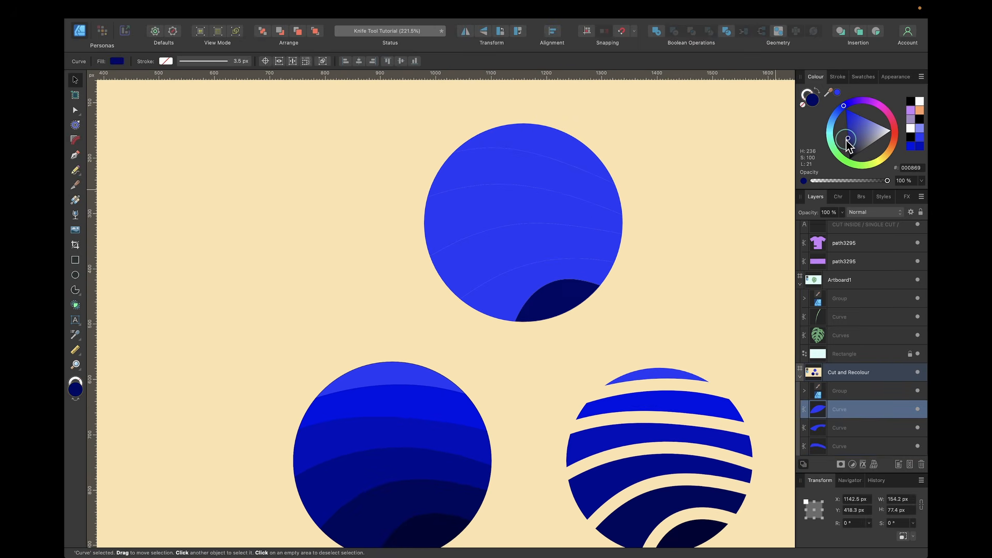
{"action": "left_click", "coordinate": [537, 277]}
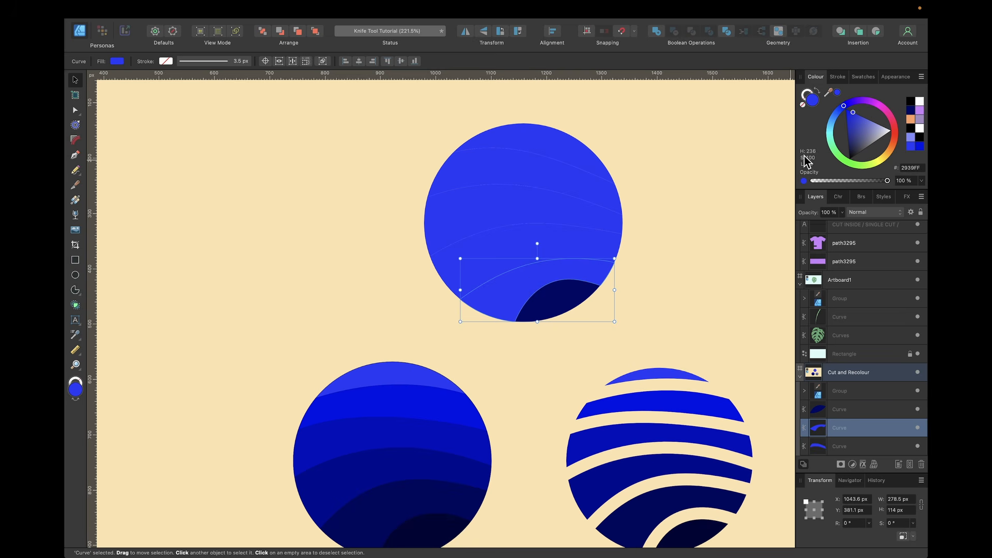
{"action": "left_click", "coordinate": [848, 138]}
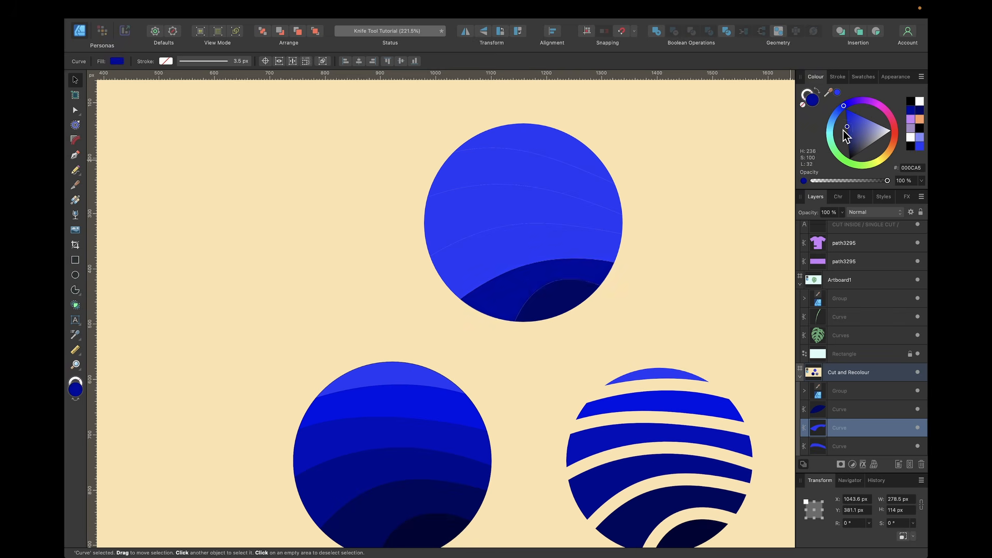
Recolour the circle's remaining four bands upwards in bright blue, blue-violet, purple and light pinkish purple E085FF
{"action": "left_click", "coordinate": [598, 244]}
{"action": "left_click", "coordinate": [851, 125]}
{"action": "left_click_drag", "start_coordinate": [851, 125], "coordinate": [876, 129]}
{"action": "left_click", "coordinate": [581, 216]}
{"action": "left_click", "coordinate": [572, 177]}
{"action": "left_click", "coordinate": [569, 138]}
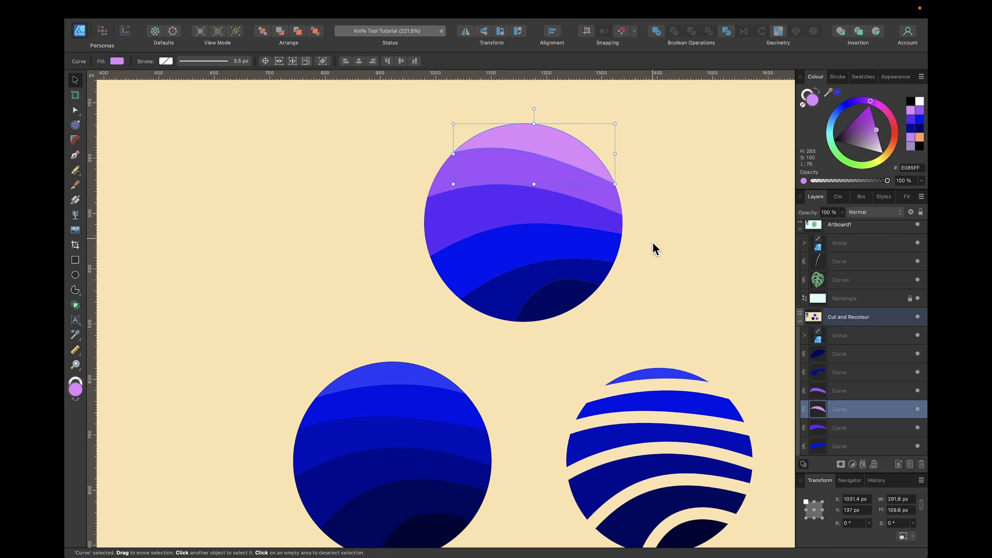
Select all six bands of the recoloured circle and contour them inwards to open narrow gaps between them
{"action": "left_click", "coordinate": [578, 297]}
{"action": "left_click_drag", "start_coordinate": [696, 340], "coordinate": [366, 109]}
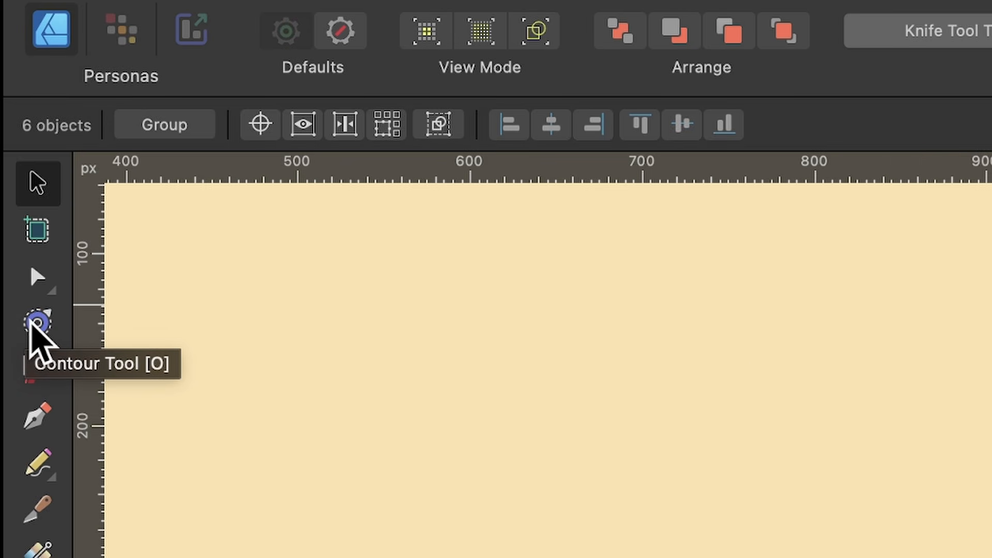
{"action": "left_click", "coordinate": [30, 320]}
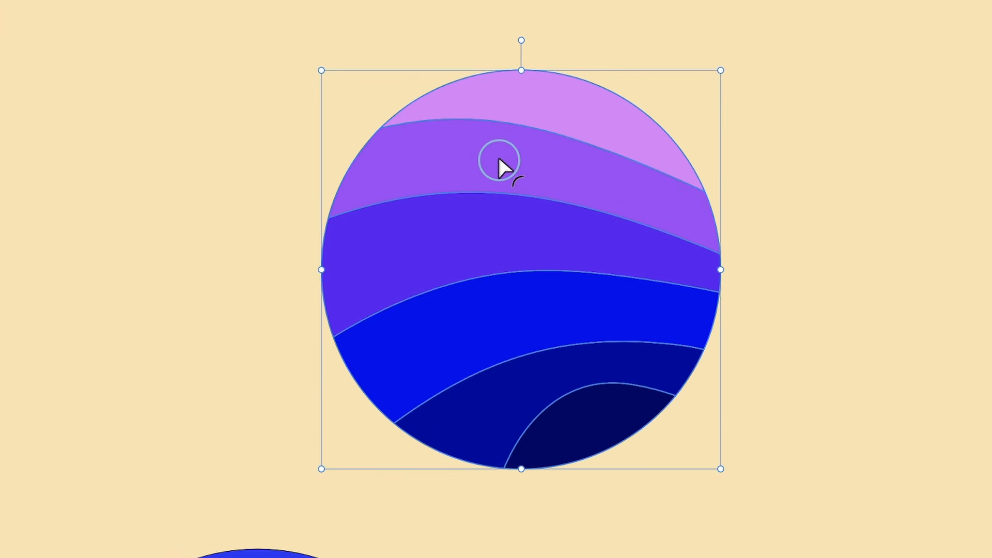
{"action": "left_click_drag", "start_coordinate": [507, 163], "coordinate": [489, 169]}
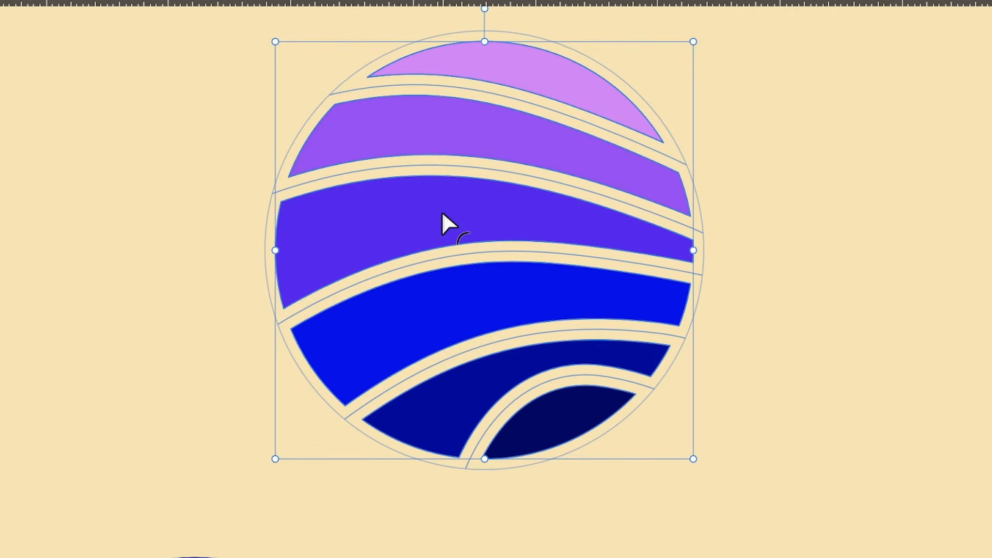
Try contouring the six circle bands outwards so that they swell and overlap with rounded corners
{"action": "left_click_drag", "start_coordinate": [441, 212], "coordinate": [475, 212]}
{"action": "left_click", "coordinate": [851, 301]}
{"action": "scroll", "coordinate": [850, 301], "scroll_direction": "up", "scroll_amount": 4}
{"action": "scroll", "coordinate": [851, 301], "scroll_direction": "left", "scroll_amount": 3}
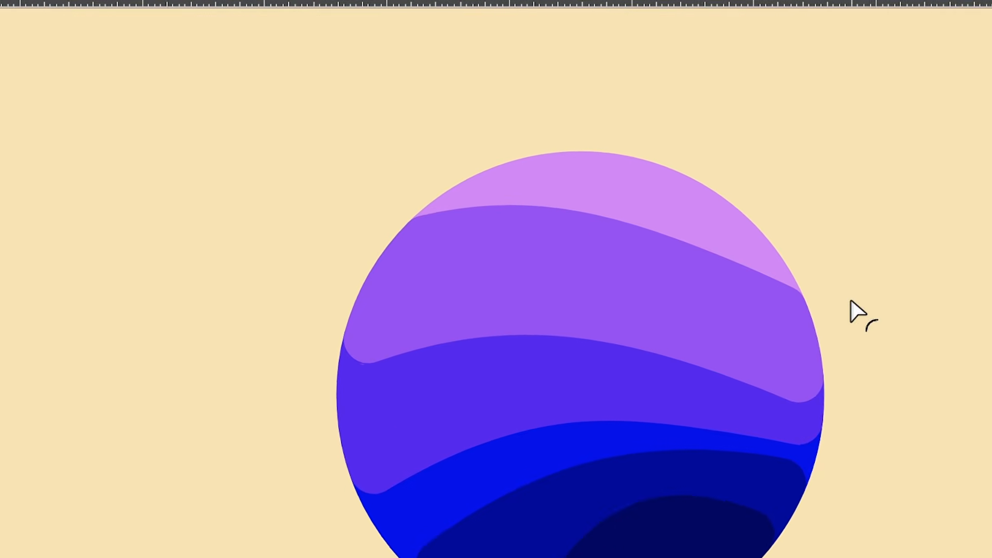
Contour the six bands inwards again to separate them, bake the appearance into the curves and deselect them
{"action": "left_click", "coordinate": [543, 326]}
{"action": "left_click_drag", "start_coordinate": [543, 327], "coordinate": [487, 229]}
{"action": "scroll", "coordinate": [576, 327], "scroll_direction": "right", "scroll_amount": 3}
{"action": "scroll", "coordinate": [575, 326], "scroll_direction": "up", "scroll_amount": 2}
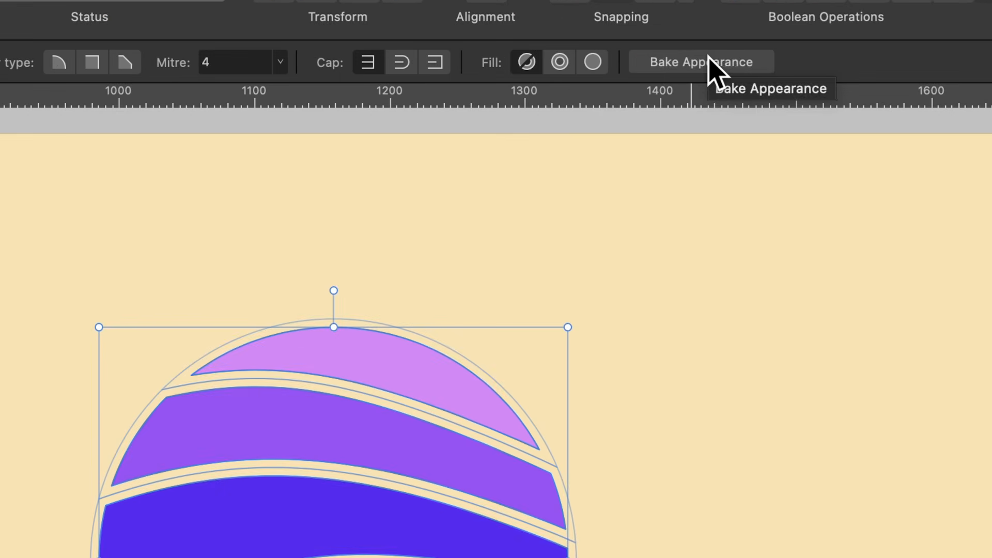
{"action": "left_click", "coordinate": [709, 56]}
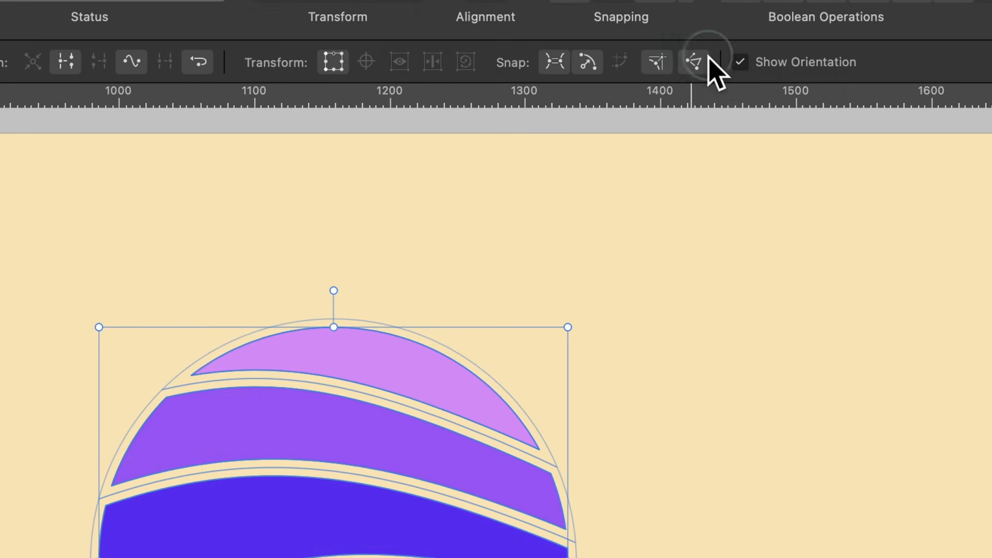
{"action": "scroll", "coordinate": [641, 342], "scroll_direction": "down", "scroll_amount": 5}
{"action": "key", "text": "v"}
{"action": "left_click", "coordinate": [627, 364]}
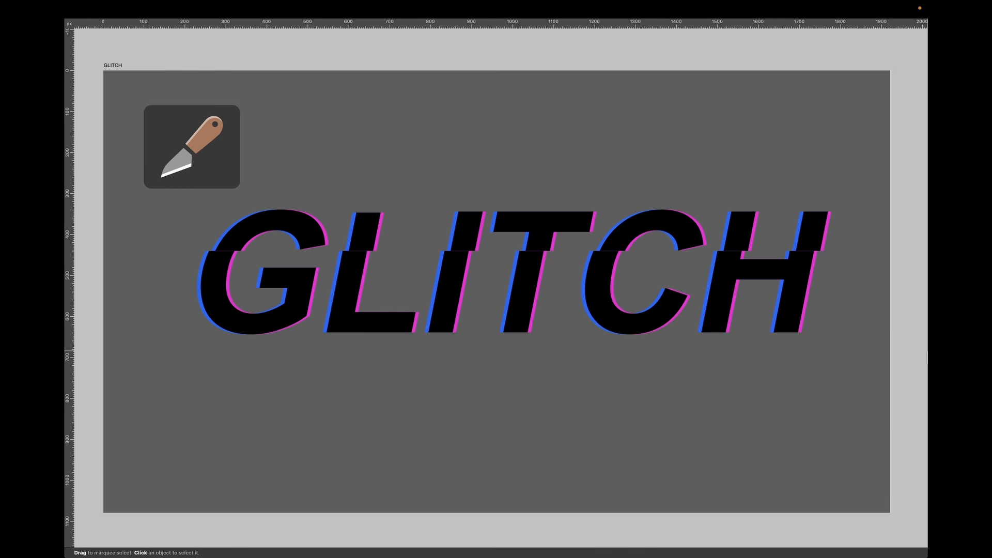
Delete the finished glitch lettering on the GLITCH artboard and move the plain black GLITCH text from below onto the artboard
{"action": "left_click_drag", "start_coordinate": [918, 367], "coordinate": [195, 192]}
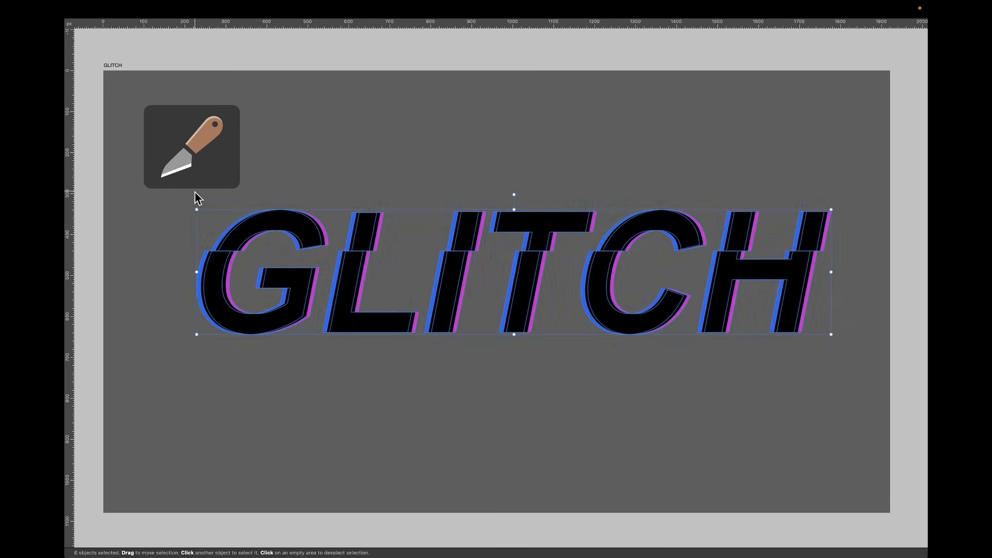
{"action": "key", "text": "BackSpace"}
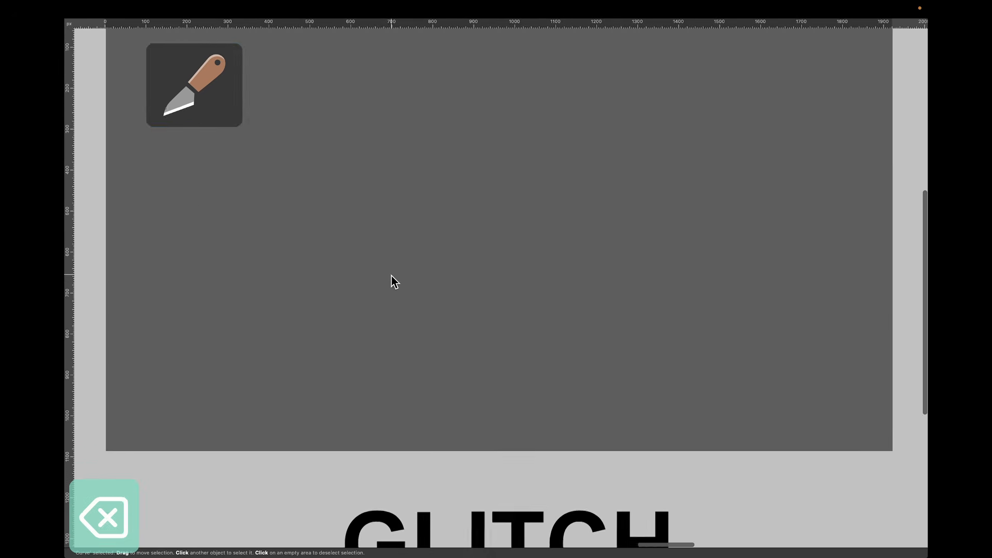
{"action": "scroll", "coordinate": [392, 275], "scroll_direction": "down", "scroll_amount": 5}
{"action": "left_click", "coordinate": [485, 381]}
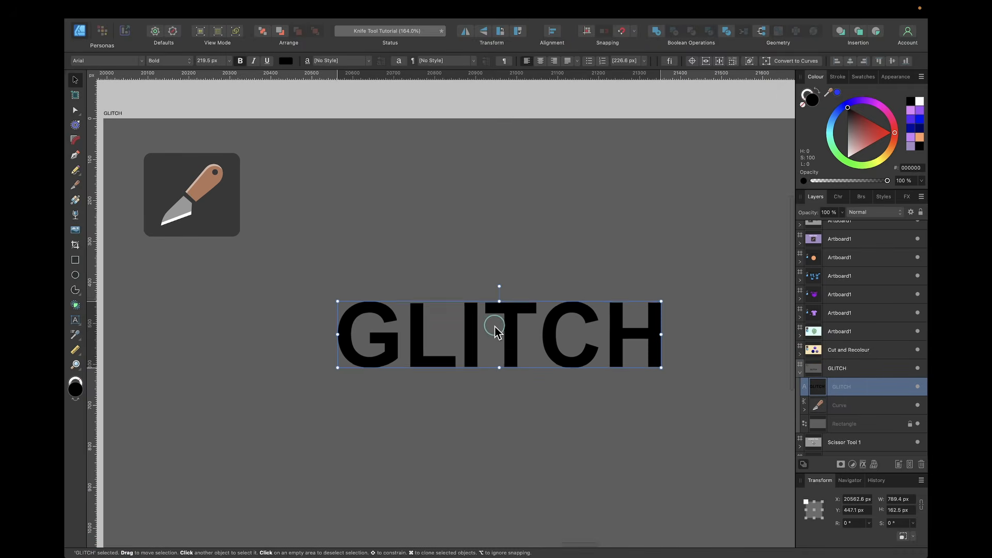
Try editing the GLITCH text by adding an extra H at its end, and remove that letter again
{"action": "double_click", "coordinate": [494, 324]}
{"action": "double_click", "coordinate": [494, 324]}
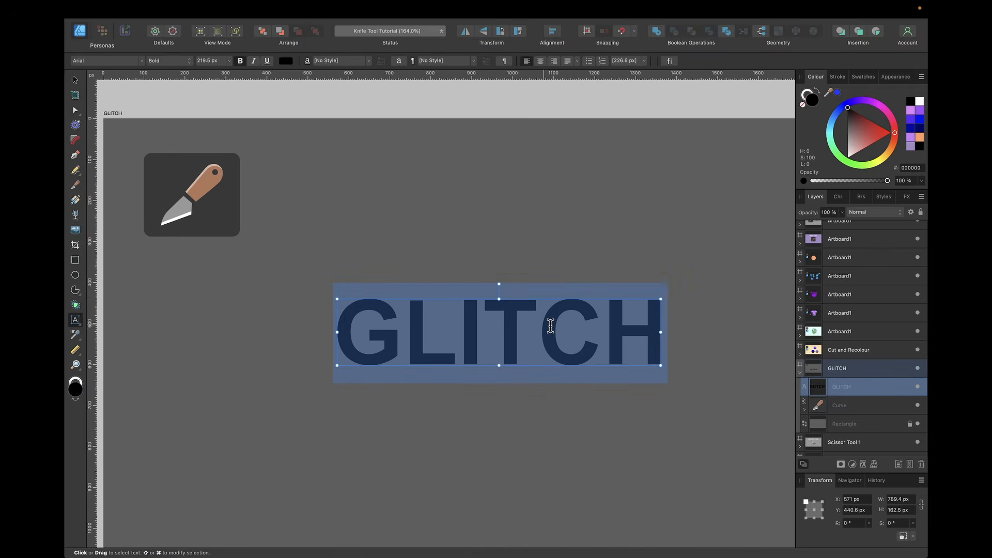
{"action": "left_click", "coordinate": [653, 329]}
{"action": "type", "text": "H"}
{"action": "key", "text": "BackSpace"}
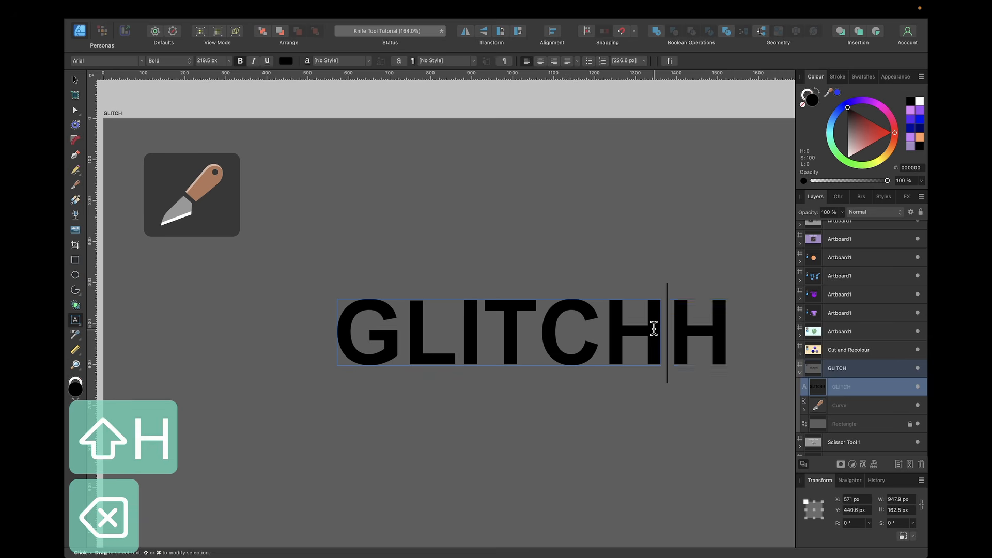
{"action": "left_click", "coordinate": [75, 80]}
Knife a straight horizontal cut across the whole GLITCH text, about a third of the way down the letters
{"action": "scroll", "coordinate": [507, 314], "scroll_direction": "down", "scroll_amount": 2}
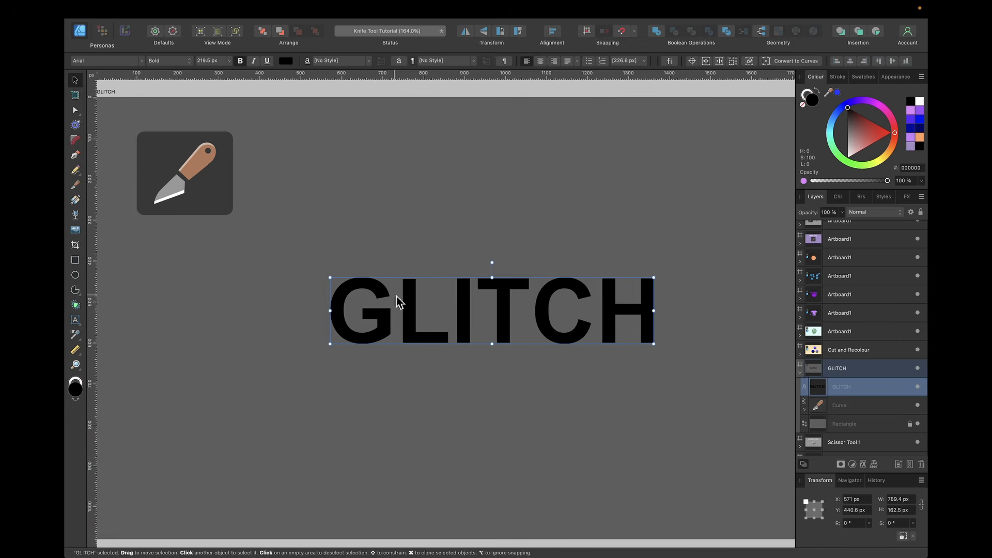
{"action": "scroll", "coordinate": [591, 307], "scroll_direction": "up", "scroll_amount": 3}
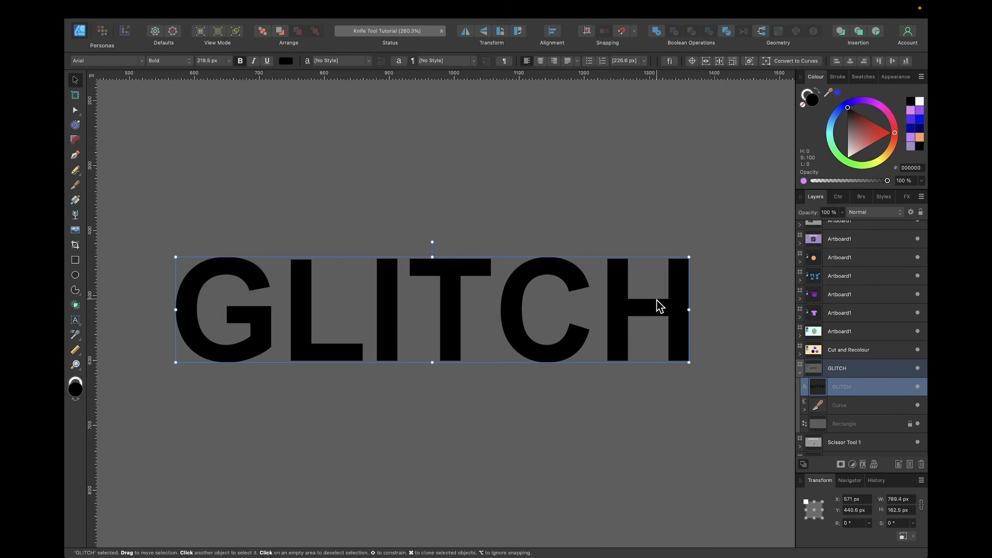
{"action": "key", "text": "k"}
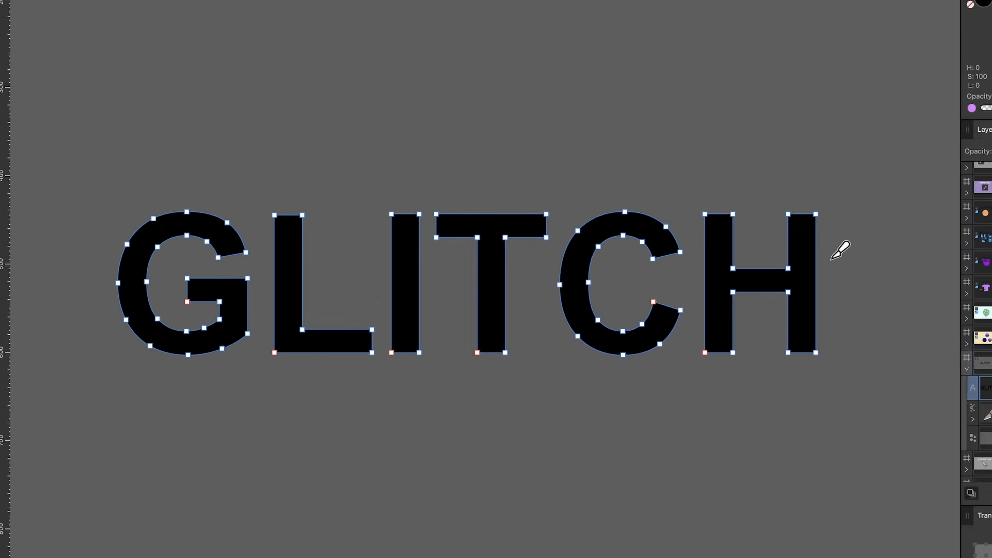
{"action": "left_click_drag", "start_coordinate": [702, 291], "coordinate": [548, 298]}
{"action": "mouse_move", "coordinate": [662, 253]}
{"action": "left_mouse_down"}
{"action": "mouse_move", "coordinate": [301, 270]}
{"action": "mouse_move", "coordinate": [38, 267]}
{"action": "left_mouse_up"}
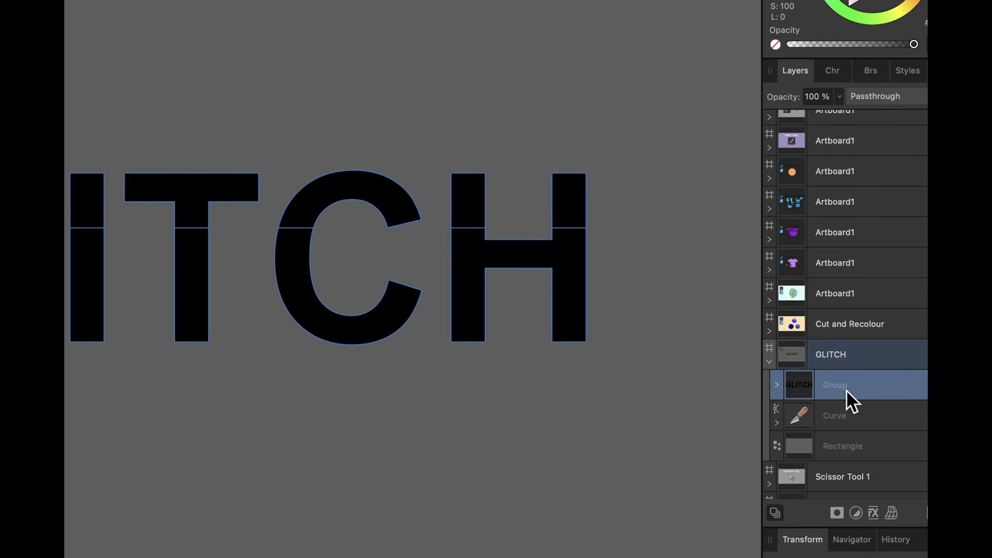
Expand the sliced GLITCH group and examine the separate curve pieces it contains
{"action": "left_click", "coordinate": [776, 384]}
{"action": "scroll", "coordinate": [832, 414], "scroll_direction": "down", "scroll_amount": 5}
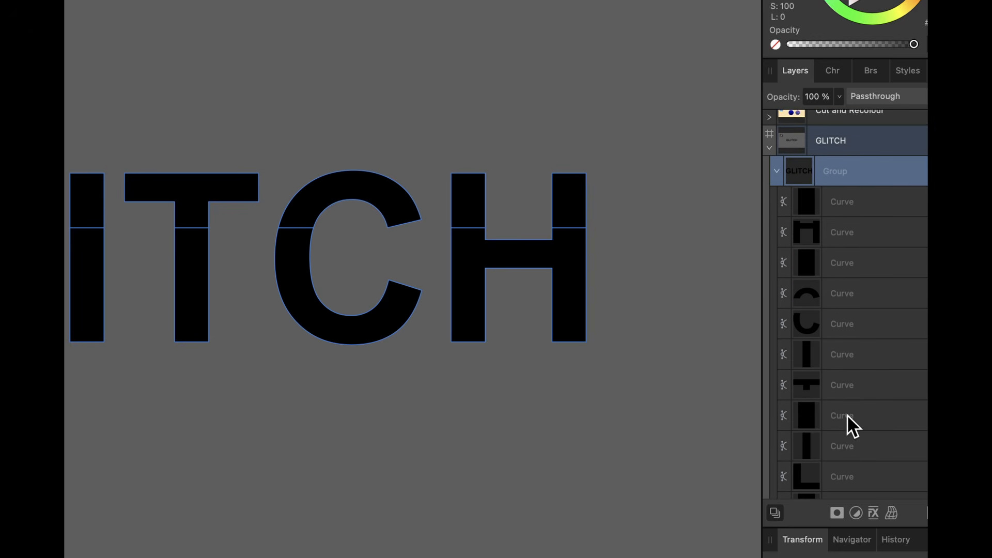
{"action": "scroll", "coordinate": [847, 415], "scroll_direction": "down", "scroll_amount": 5}
{"action": "scroll", "coordinate": [847, 415], "scroll_direction": "up", "scroll_amount": 10}
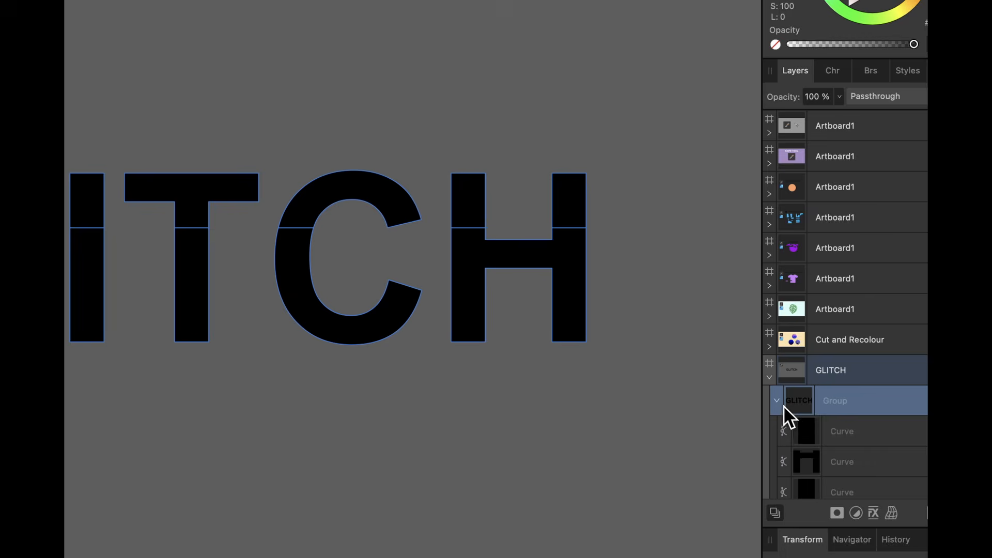
{"action": "scroll", "coordinate": [587, 311], "scroll_direction": "down", "scroll_amount": 5}
{"action": "key", "text": "Tab"}
{"action": "key", "text": "alt+super+8"}
{"action": "key", "text": "Tab"}
{"action": "scroll", "coordinate": [620, 310], "scroll_direction": "up", "scroll_amount": 5}
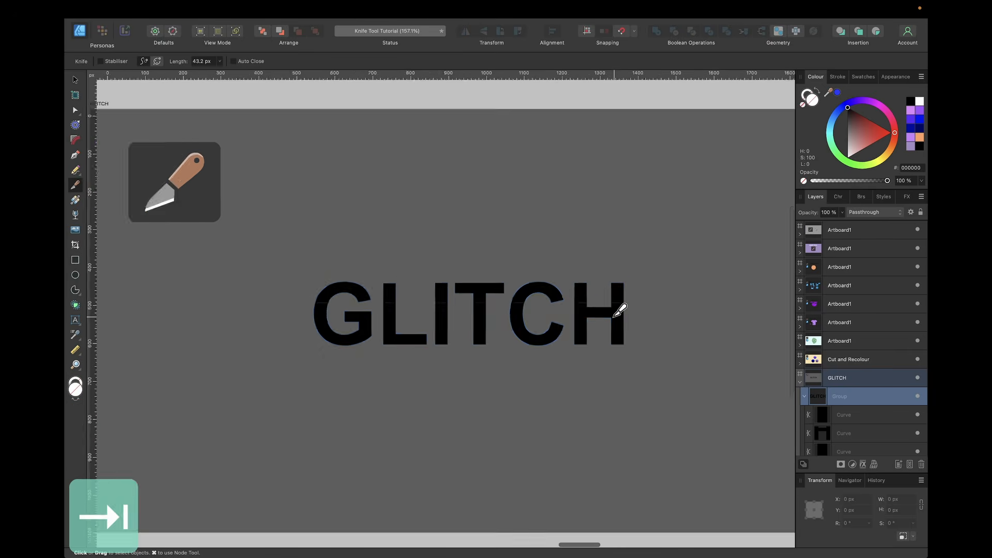
Select the seven upper letter pieces above the cut and nudge them 6 px to the right
{"action": "key", "text": "v"}
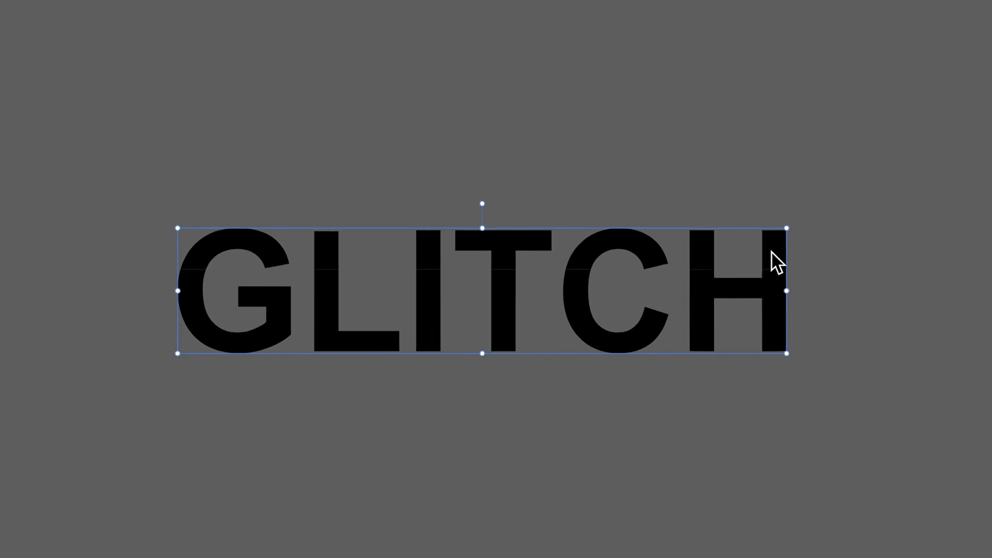
{"action": "left_click", "coordinate": [772, 252]}
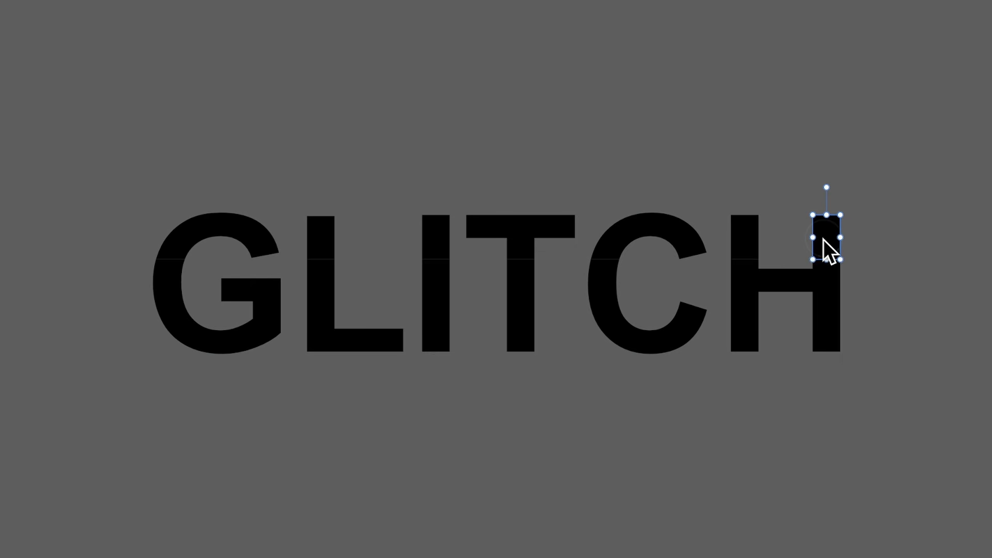
{"action": "left_click_drag", "start_coordinate": [956, 156], "coordinate": [91, 315]}
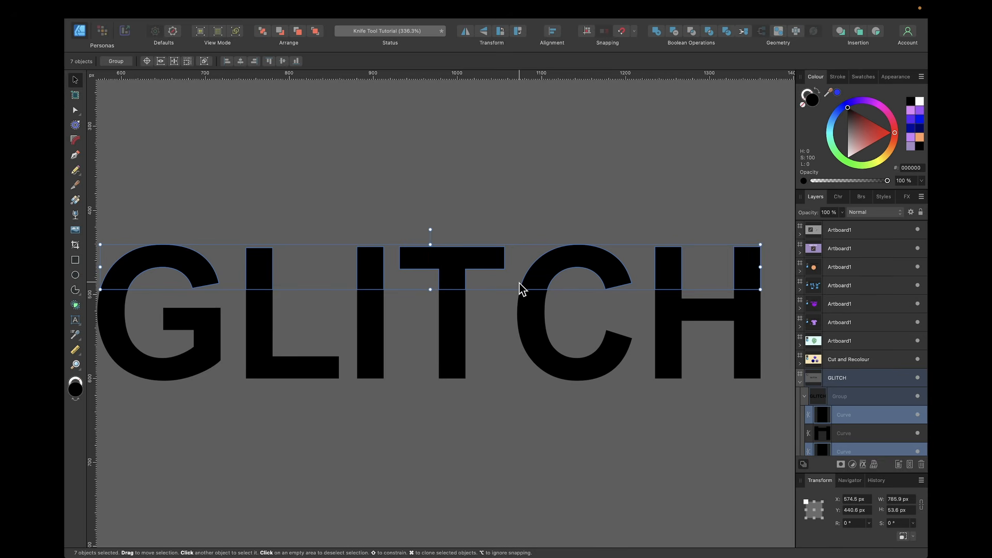
{"action": "key", "text": "Right"}
{"action": "key", "text": "Right"}
{"action": "key", "text": "Right"}
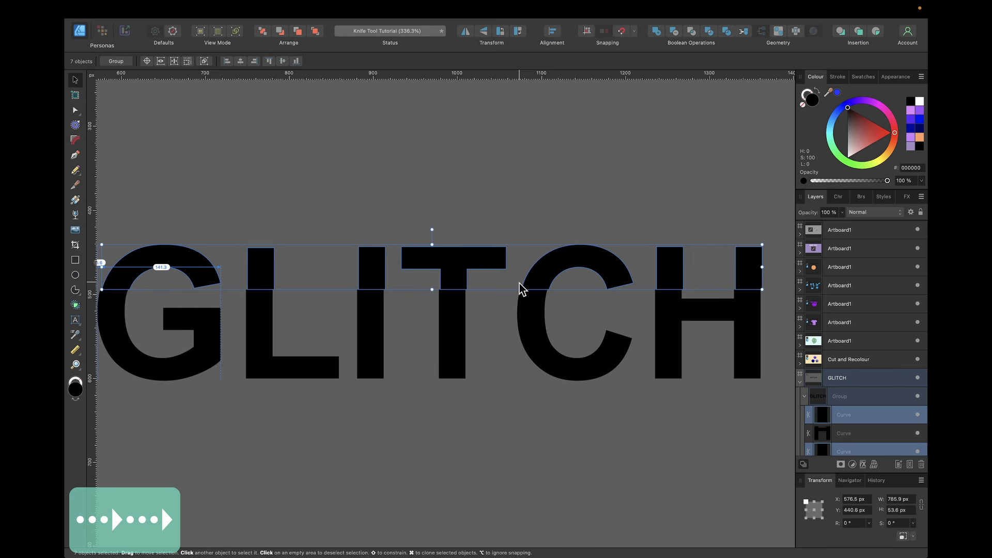
{"action": "key", "text": "Right"}
{"action": "key", "text": "Right"}
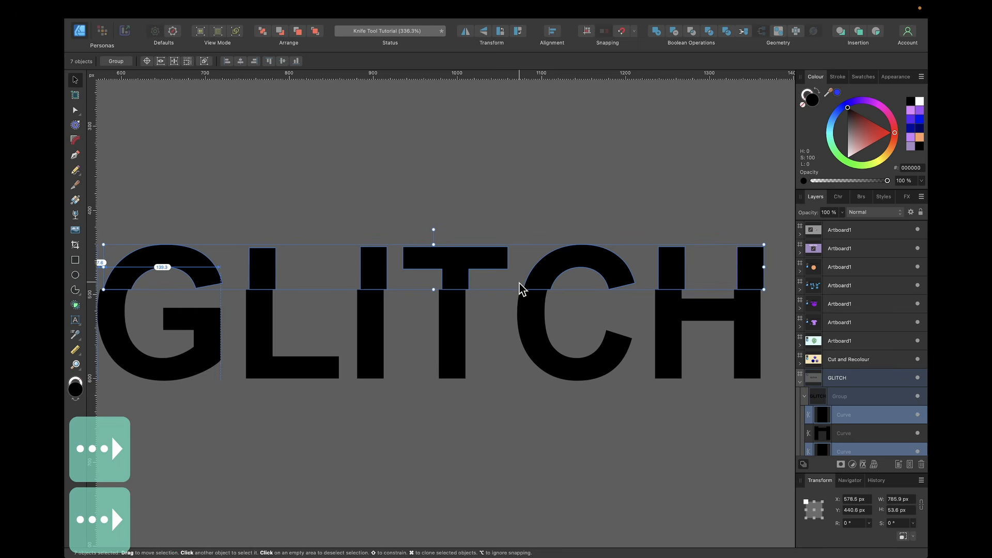
{"action": "key", "text": "Right"}
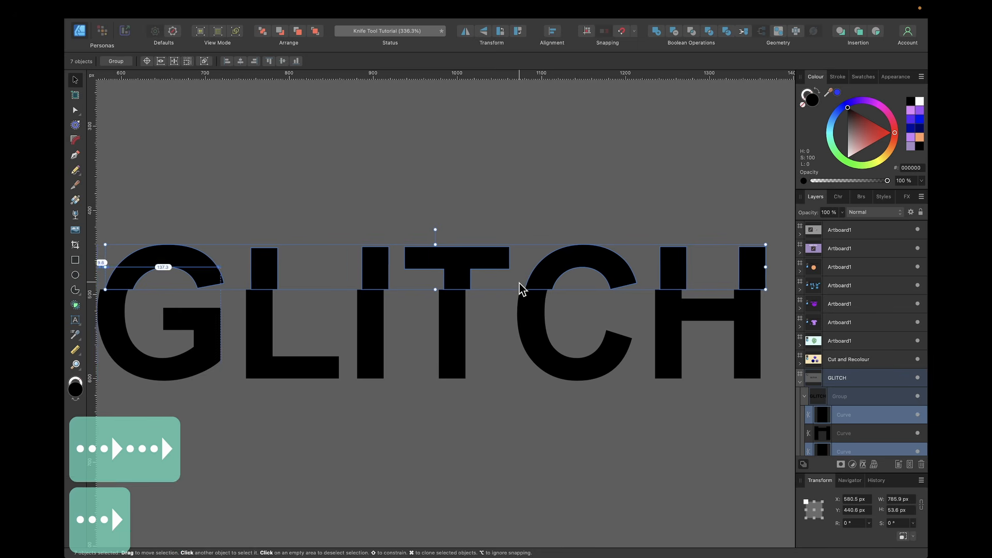
Select all upper and lower pieces of the GLITCH lettering and merge them with the Boolean Add operation
{"action": "scroll", "coordinate": [519, 287], "scroll_direction": "up", "scroll_amount": 2}
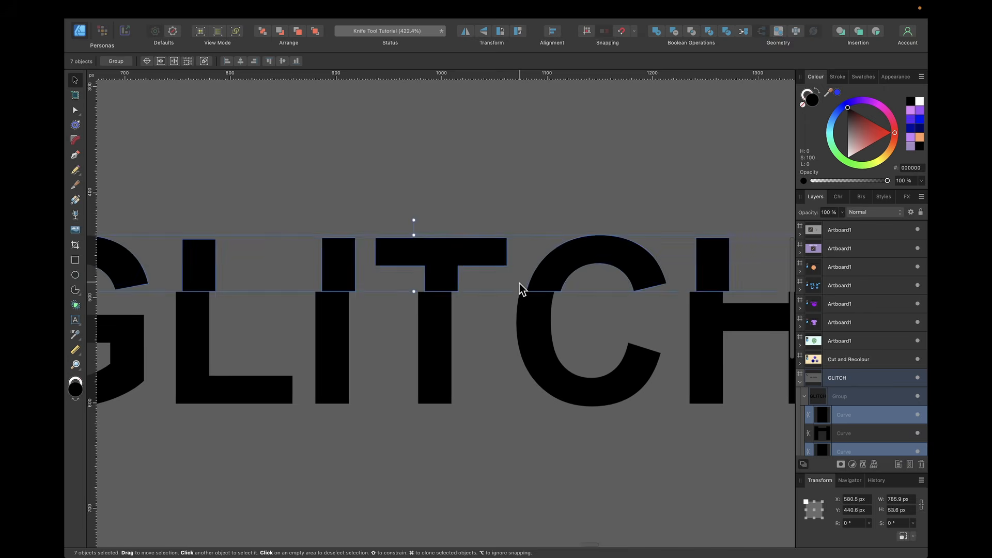
{"action": "scroll", "coordinate": [519, 283], "scroll_direction": "down", "scroll_amount": 3}
{"action": "scroll", "coordinate": [858, 379], "scroll_direction": "down", "scroll_amount": 5}
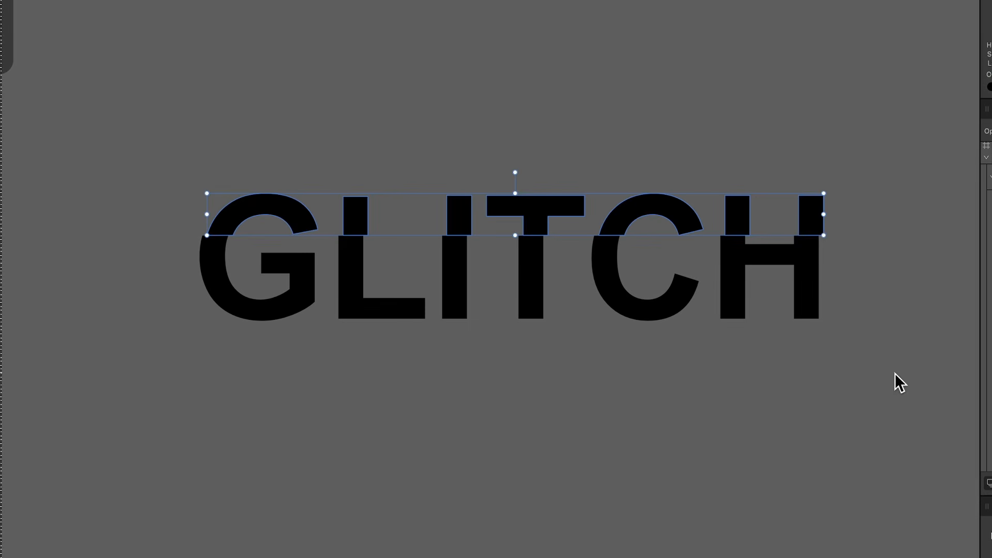
{"action": "left_click_drag", "start_coordinate": [896, 375], "coordinate": [153, 153]}
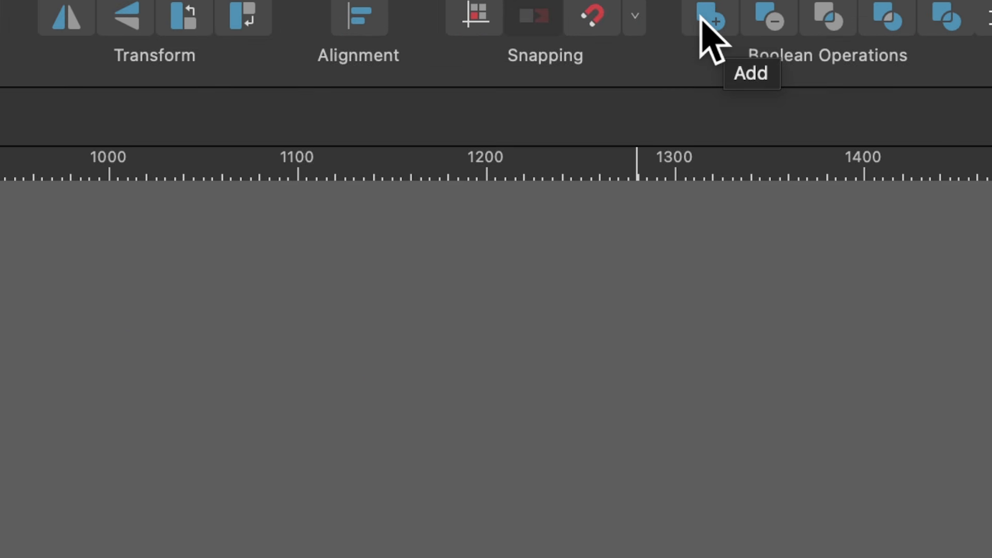
{"action": "left_click", "coordinate": [702, 20]}
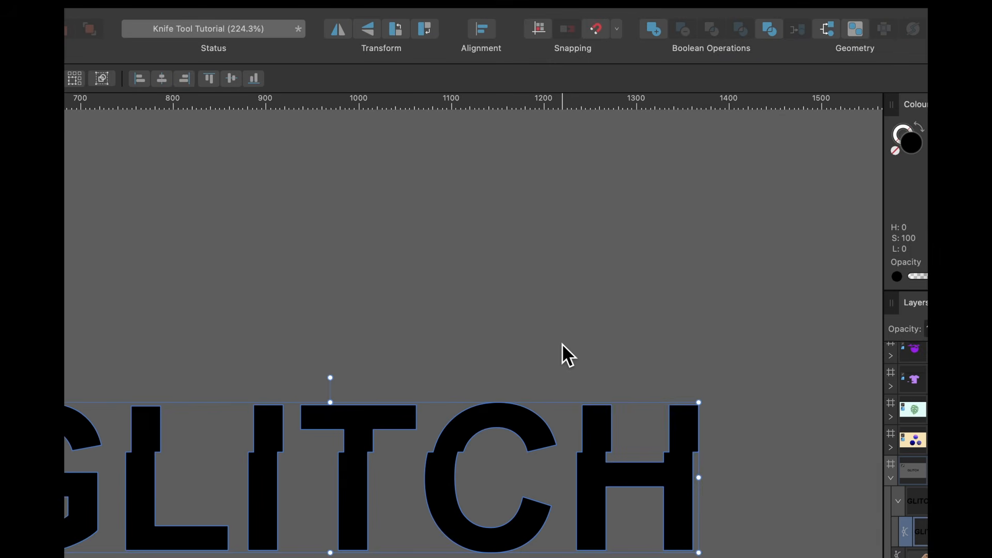
Move the merged GLITCH curves out of their group, delete the empty group and select the curves
{"action": "scroll", "coordinate": [562, 343], "scroll_direction": "right", "scroll_amount": 3}
{"action": "scroll", "coordinate": [562, 343], "scroll_direction": "down", "scroll_amount": 2}
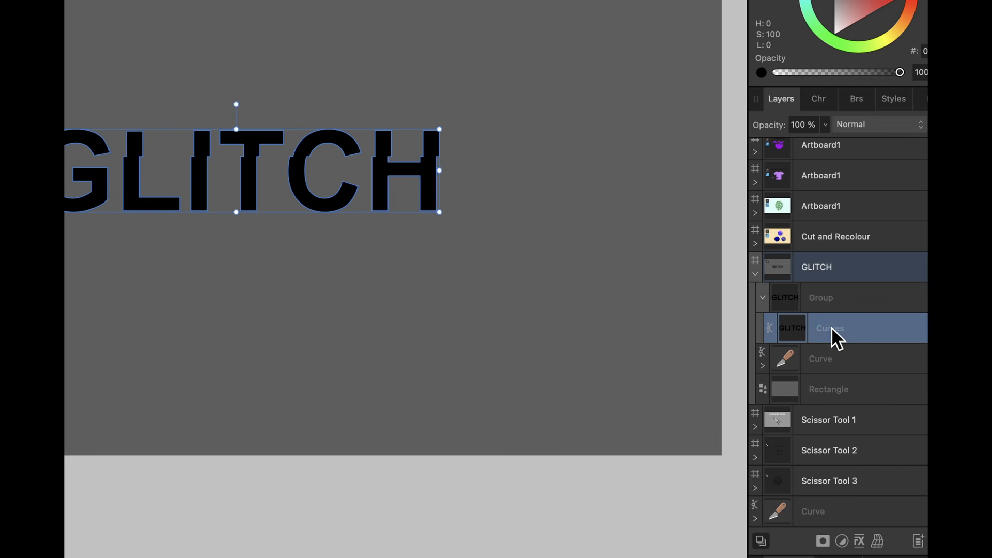
{"action": "left_click_drag", "start_coordinate": [832, 327], "coordinate": [833, 285]}
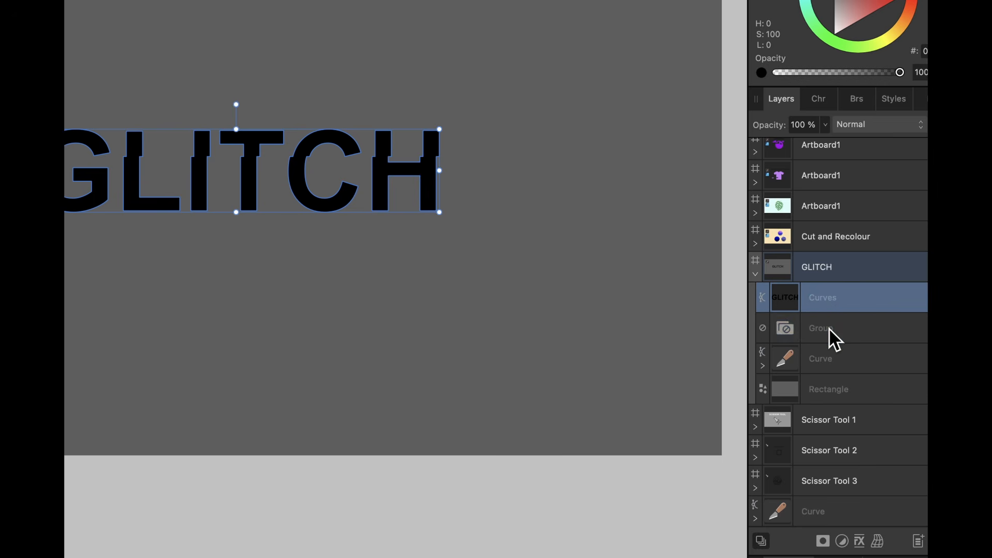
{"action": "left_click", "coordinate": [828, 327]}
{"action": "key", "text": "Delete"}
{"action": "left_click", "coordinate": [832, 328]}
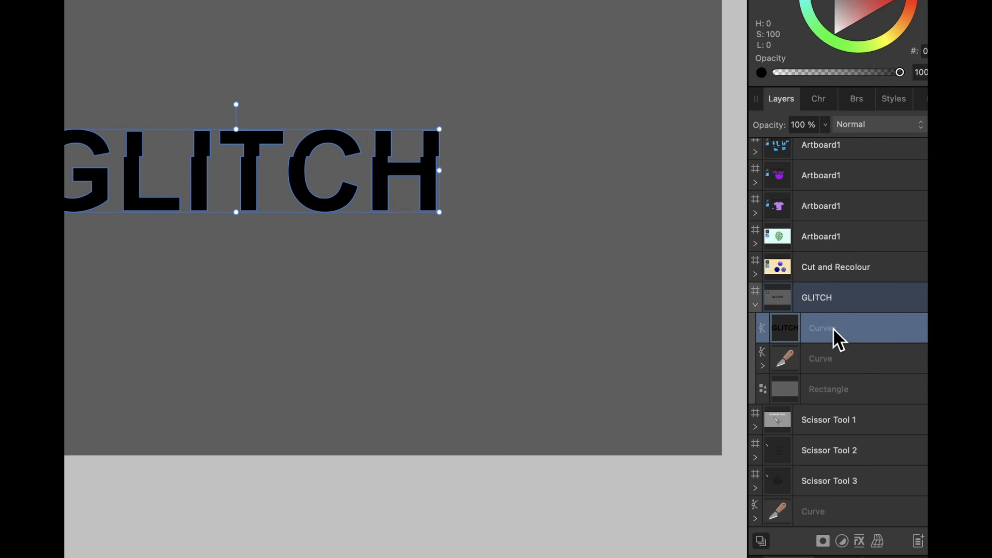
{"action": "scroll", "coordinate": [540, 260], "scroll_direction": "down", "scroll_amount": 3}
{"action": "scroll", "coordinate": [541, 260], "scroll_direction": "left", "scroll_amount": 4}
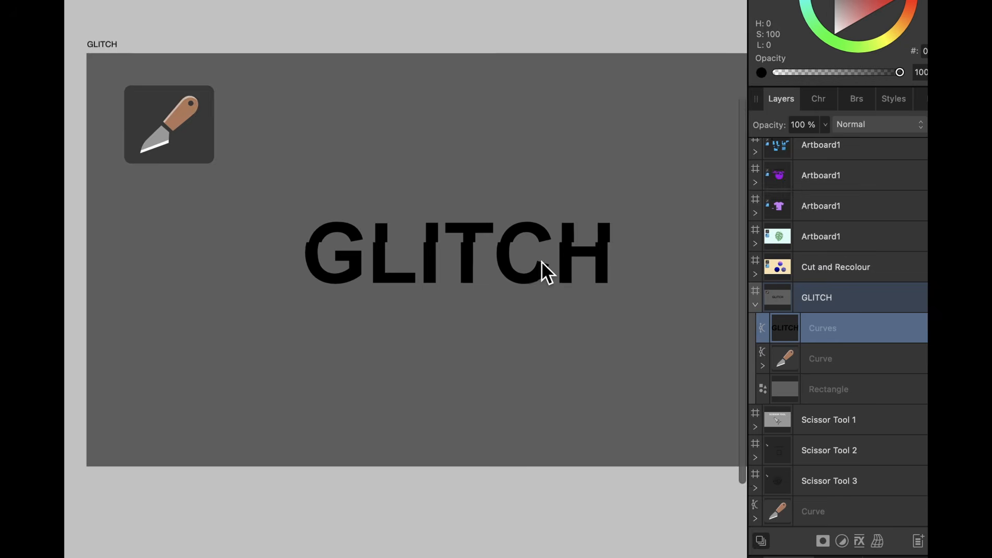
{"action": "scroll", "coordinate": [542, 261], "scroll_direction": "up", "scroll_amount": 4}
{"action": "key", "text": "Tab"}
{"action": "key", "text": "Tab"}
{"action": "key", "text": "alt+super+8"}
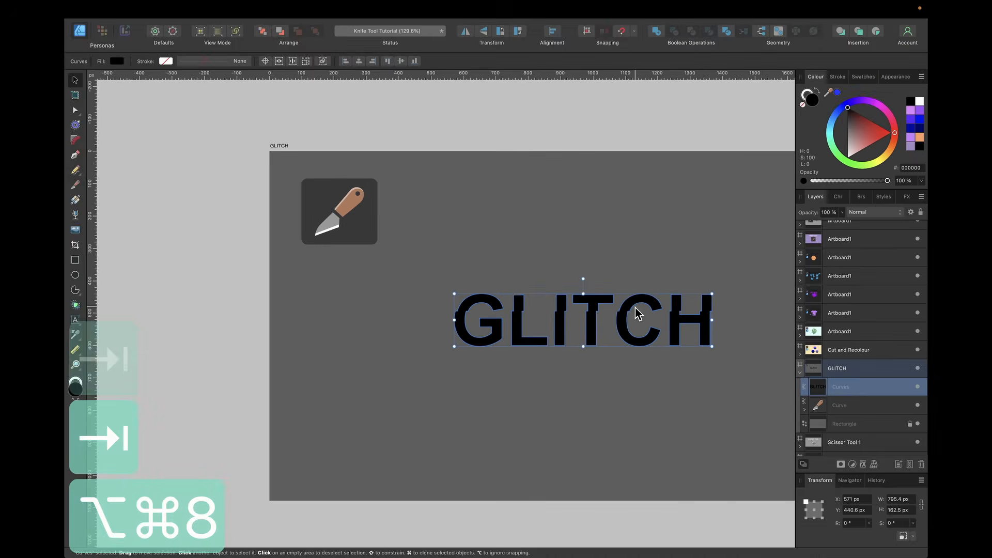
{"action": "scroll", "coordinate": [487, 289], "scroll_direction": "right", "scroll_amount": 2}
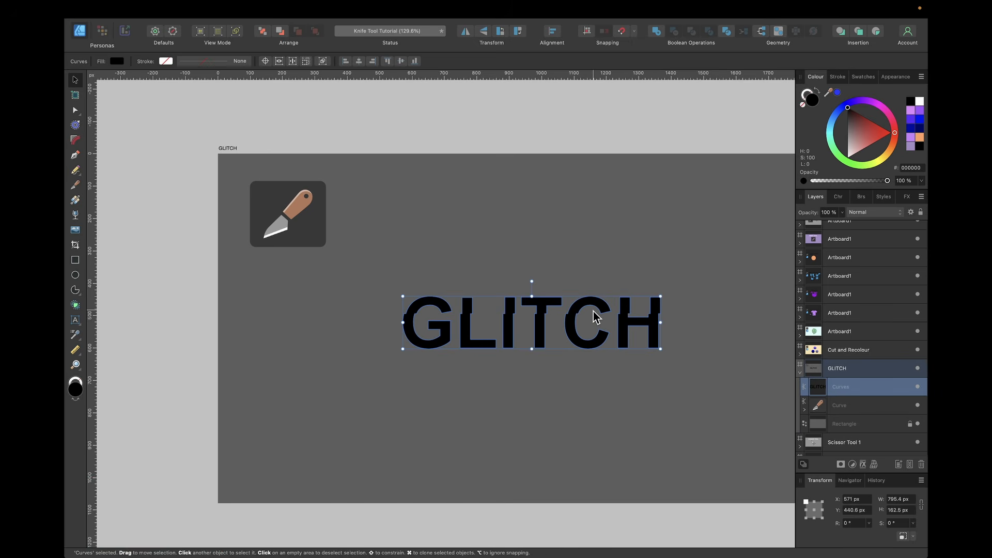
Duplicate the merged GLITCH curves in place twice so that three identical copies are stacked
{"action": "key", "text": "super+c"}
{"action": "key", "text": "super+v"}
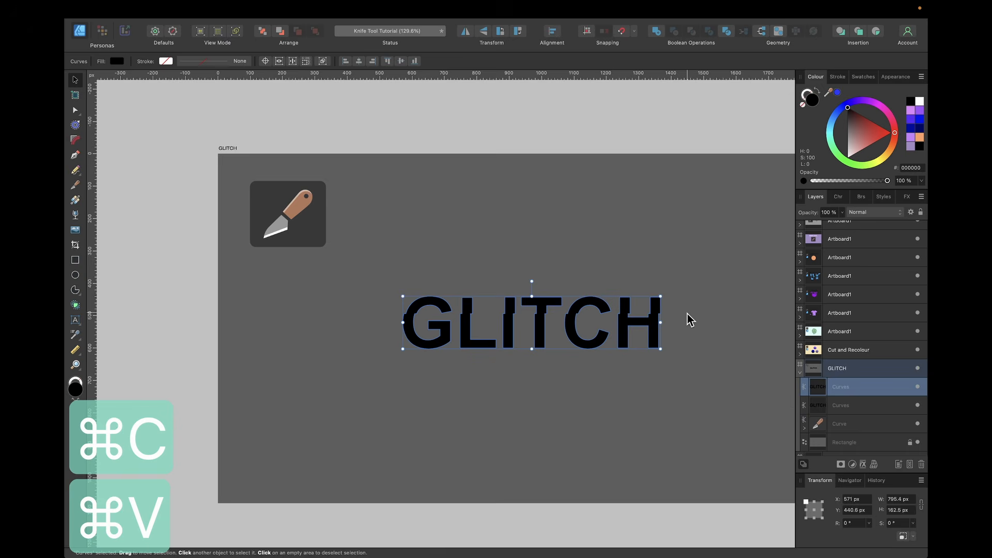
{"action": "scroll", "coordinate": [687, 314], "scroll_direction": "right", "scroll_amount": 2}
{"action": "scroll", "coordinate": [687, 312], "scroll_direction": "up", "scroll_amount": 3}
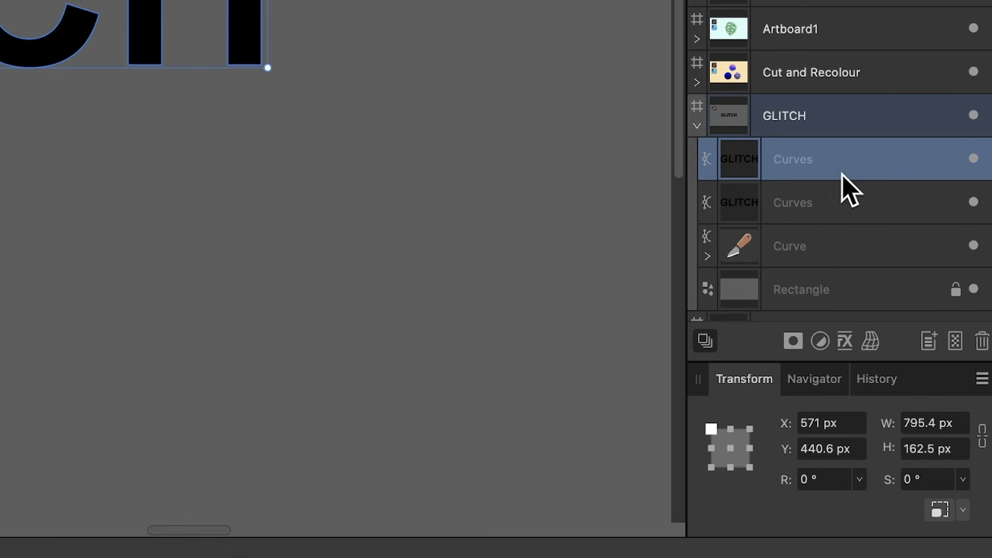
{"action": "left_click", "coordinate": [810, 210]}
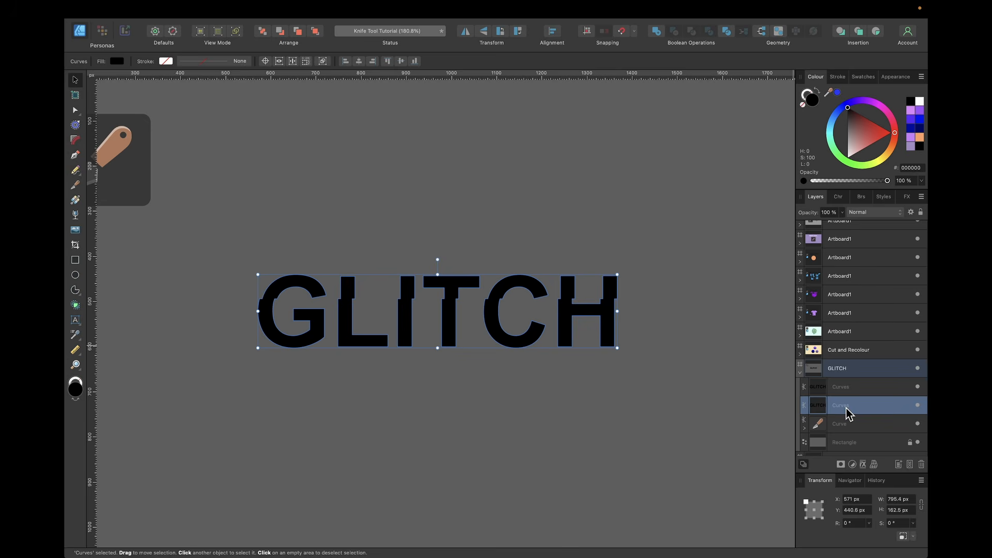
{"action": "key", "text": "super+c"}
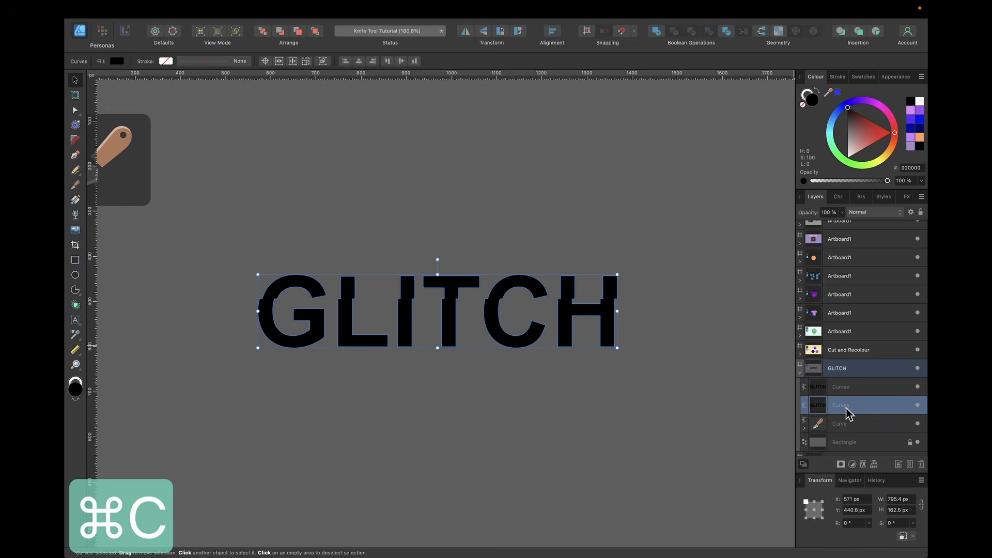
{"action": "key", "text": "super+v"}
Rename the stacked GLITCH layers: the middle one Pink, the lowest one Blue and the uppermost one Black
{"action": "double_click", "coordinate": [841, 405]}
{"action": "type", "text": "P"}
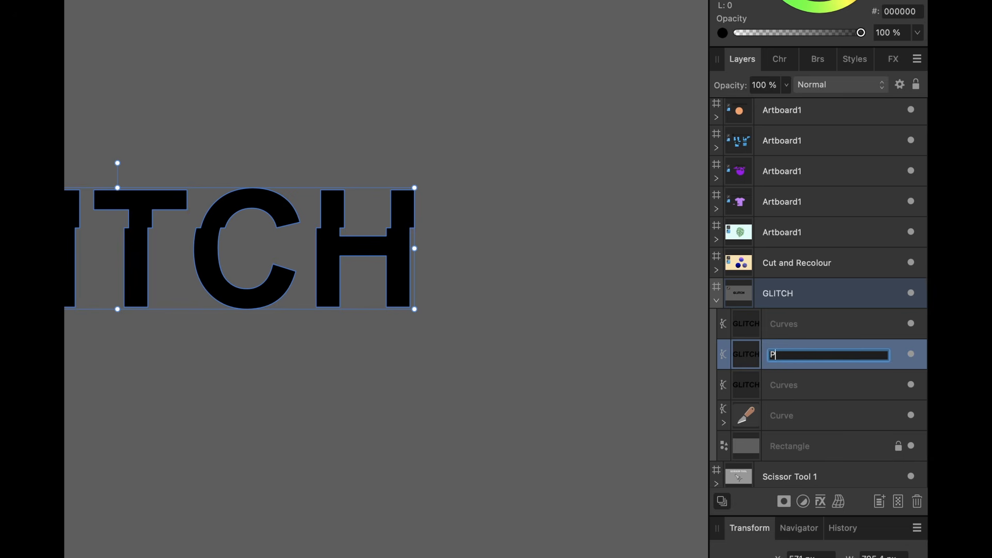
{"action": "type", "text": "ink"}
{"action": "double_click", "coordinate": [787, 384]}
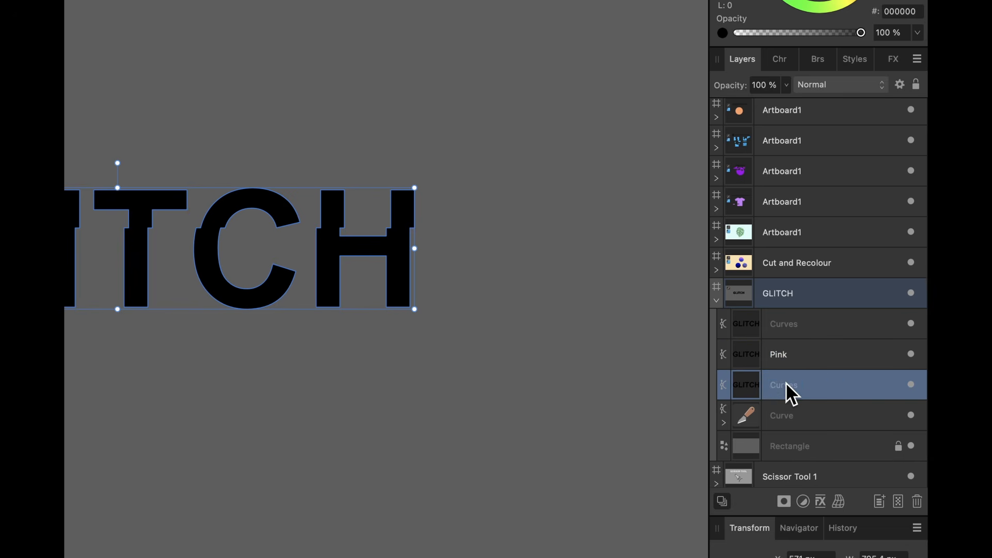
{"action": "type", "text": "Blue"}
{"action": "key", "text": "Return"}
{"action": "left_click", "coordinate": [804, 325]}
{"action": "double_click", "coordinate": [787, 325]}
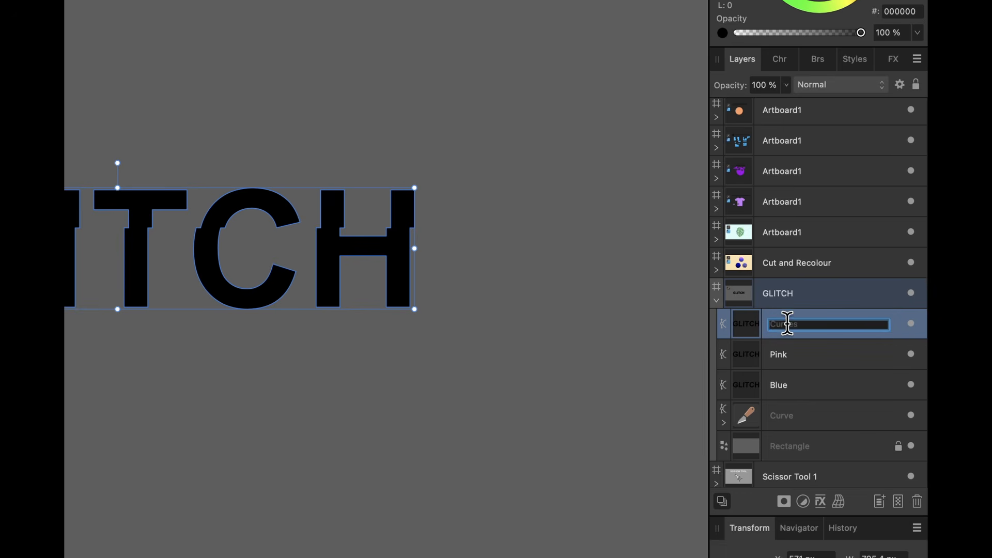
{"action": "type", "text": "Black"}
{"action": "key", "text": "Return"}
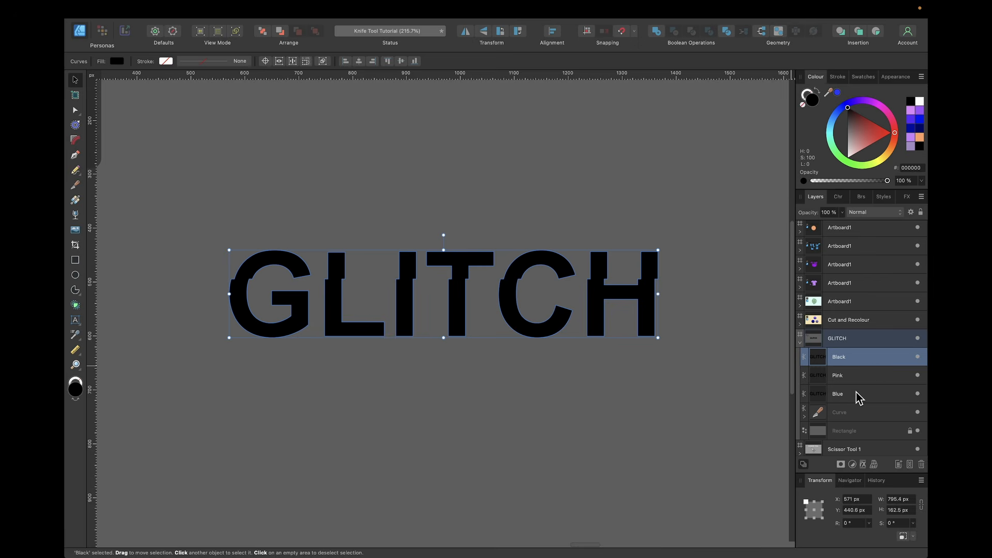
Fill the Blue GLITCH copy with light blue 00B6FF and nudge it a few pixels to the left
{"action": "left_click", "coordinate": [809, 388]}
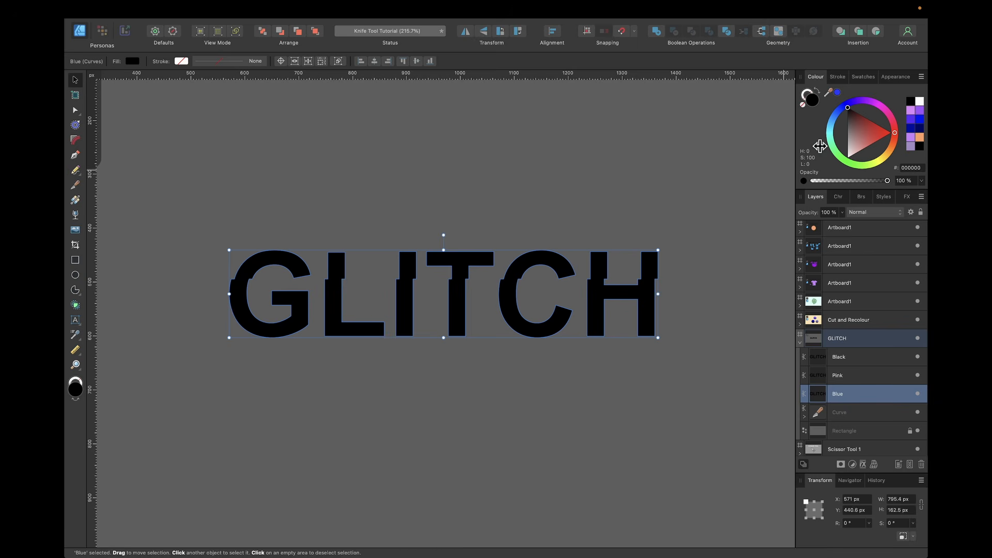
{"action": "left_click_drag", "start_coordinate": [839, 114], "coordinate": [828, 126]}
{"action": "key", "text": "alt+super+8"}
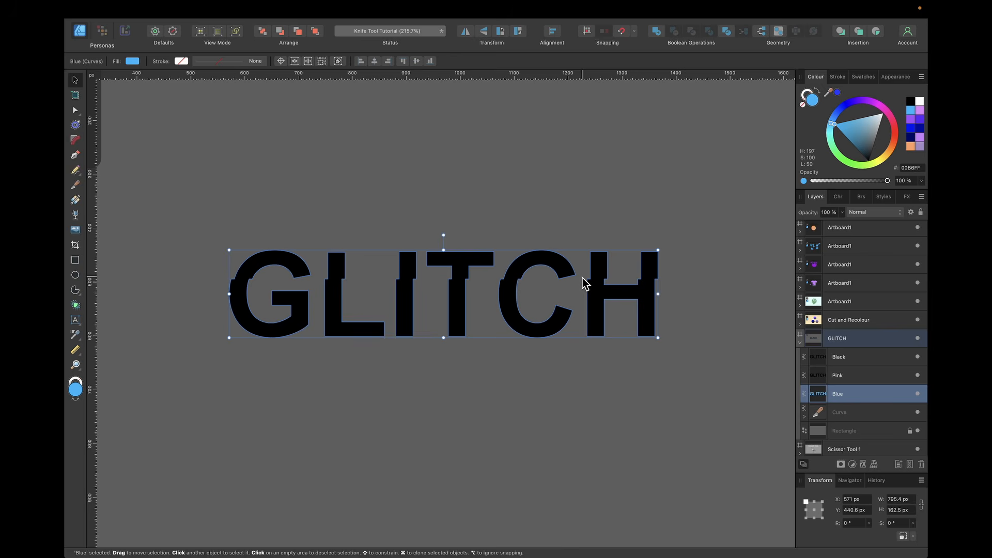
{"action": "key", "text": "Left"}
{"action": "key", "text": "Left"}
{"action": "key", "text": "Left"}
{"action": "key", "text": "Left"}
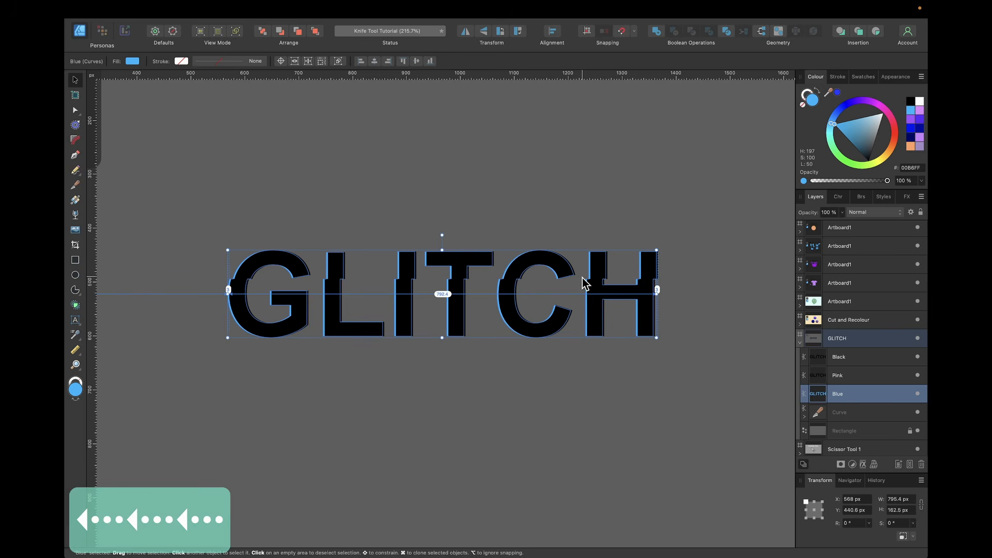
Fill the Pink GLITCH copy with pink FF6EFF, nudge it a few pixels to the right and deselect it
{"action": "left_click", "coordinate": [870, 374]}
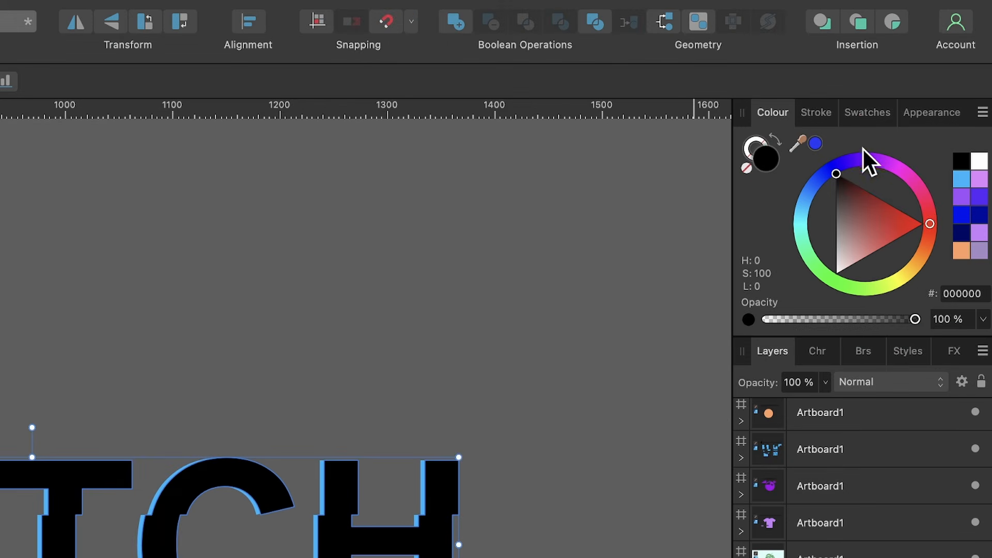
{"action": "left_click_drag", "start_coordinate": [863, 149], "coordinate": [901, 160]}
{"action": "left_click", "coordinate": [883, 200]}
{"action": "mouse_move", "coordinate": [884, 203]}
{"action": "left_mouse_down"}
{"action": "mouse_move", "coordinate": [890, 225]}
{"action": "mouse_move", "coordinate": [894, 217]}
{"action": "left_mouse_up"}
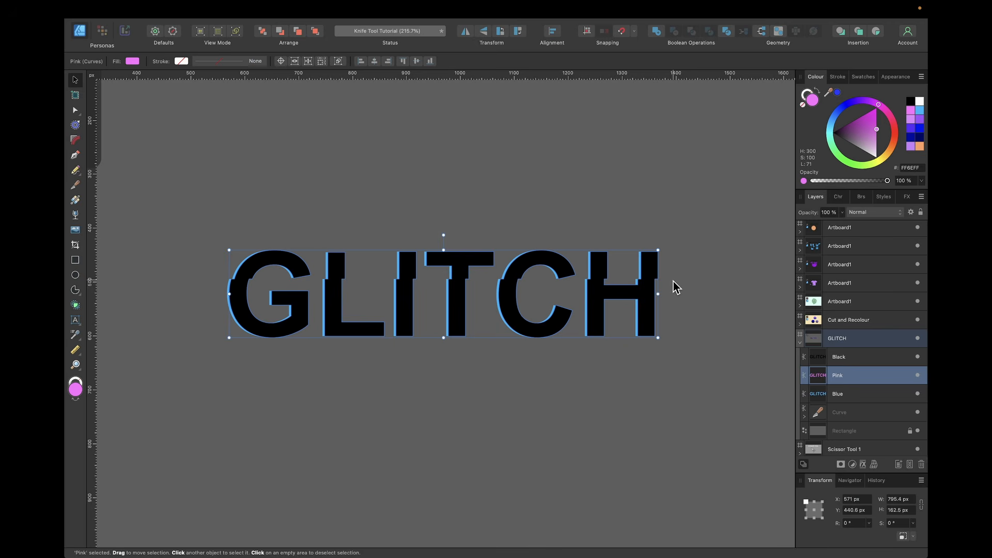
{"action": "key", "text": "Right"}
{"action": "key", "text": "Right"}
{"action": "key", "text": "Right"}
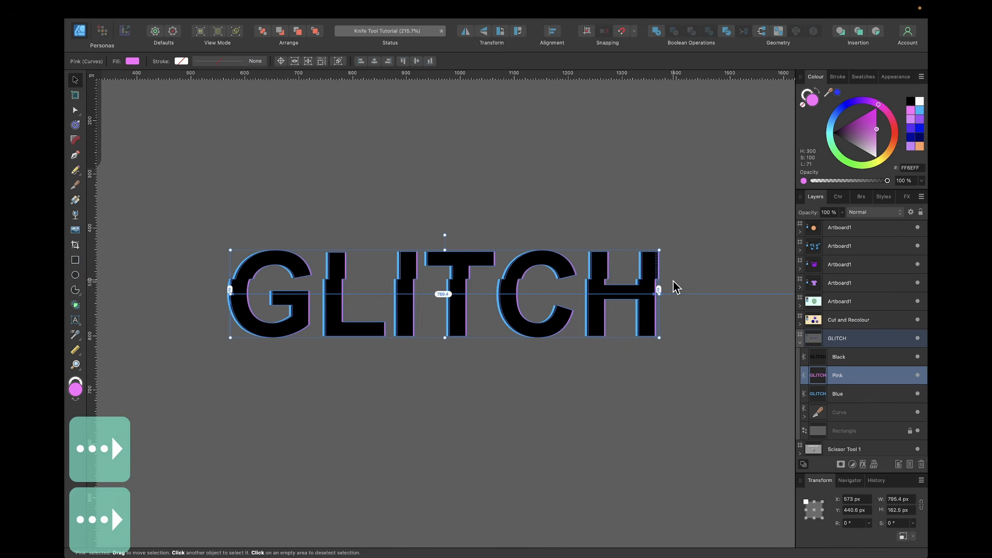
{"action": "left_click", "coordinate": [716, 308]}
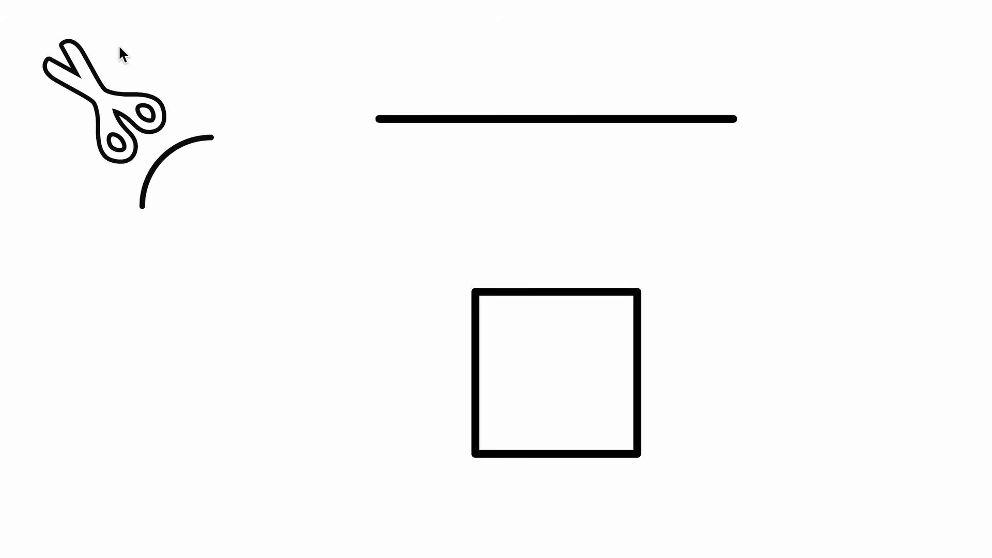
Activate the Knife tool and select the horizontal line above the square on the Scissor Tool 2 artboard
{"action": "left_click", "coordinate": [142, 96]}
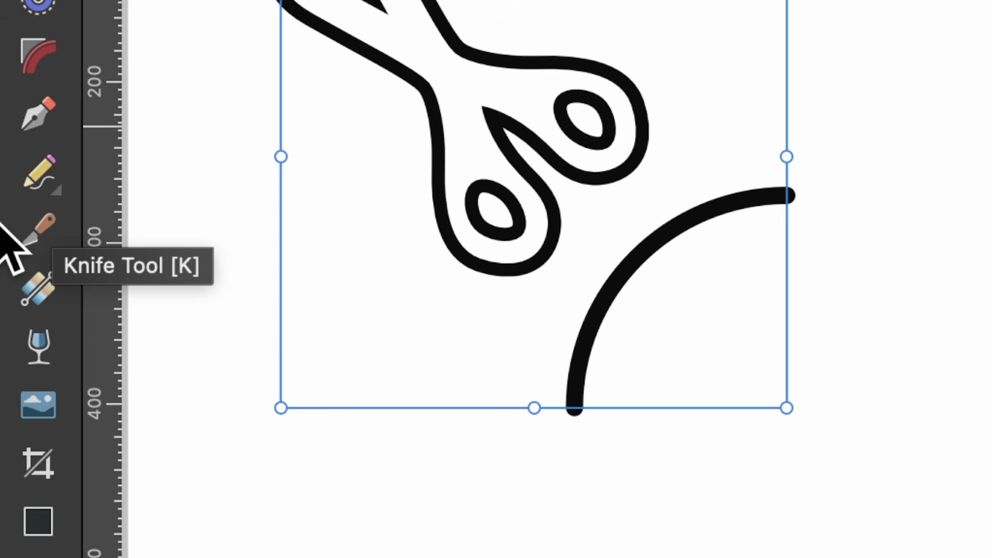
{"action": "left_click", "coordinate": [34, 234]}
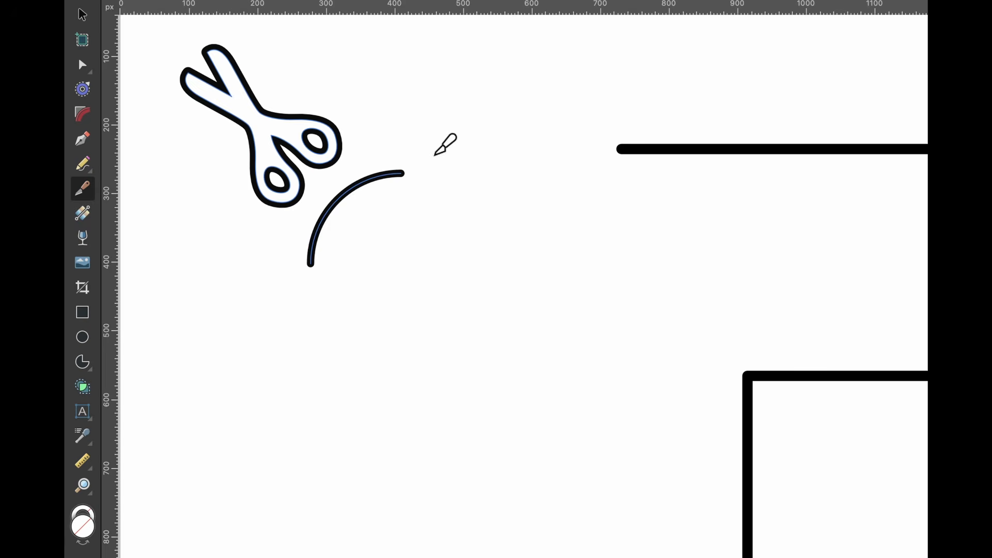
{"action": "key", "text": "alt+super+8"}
{"action": "left_click", "coordinate": [764, 150]}
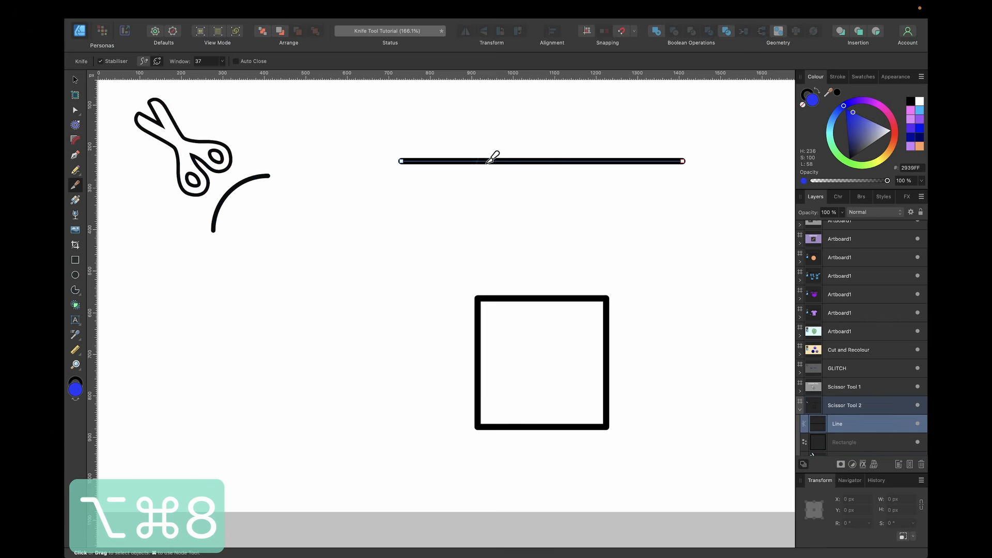
{"action": "scroll", "coordinate": [560, 172], "scroll_direction": "up", "scroll_amount": 5}
{"action": "scroll", "coordinate": [561, 171], "scroll_direction": "up", "scroll_amount": 3}
{"action": "scroll", "coordinate": [561, 172], "scroll_direction": "right", "scroll_amount": 2}
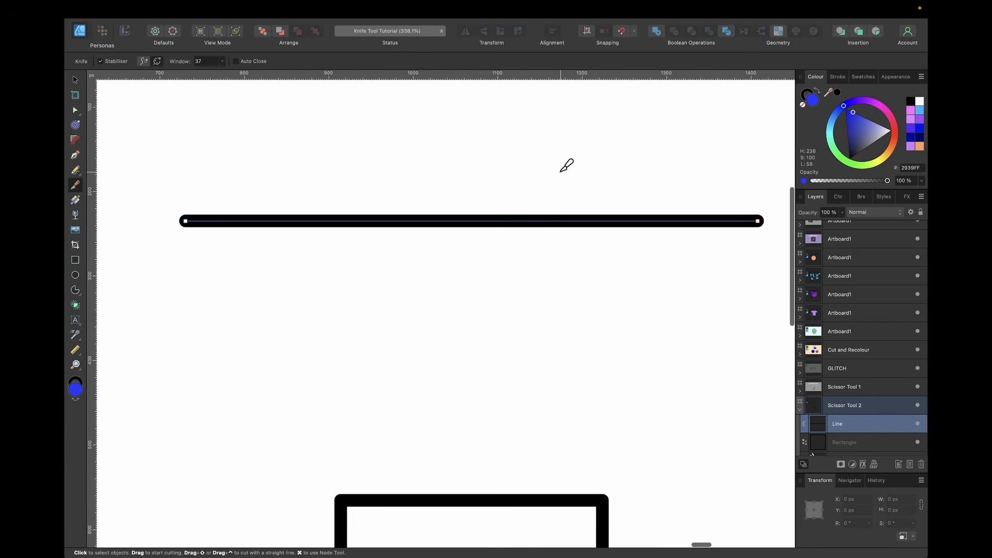
{"action": "scroll", "coordinate": [566, 165], "scroll_direction": "up", "scroll_amount": 2}
{"action": "scroll", "coordinate": [566, 165], "scroll_direction": "right", "scroll_amount": 1}
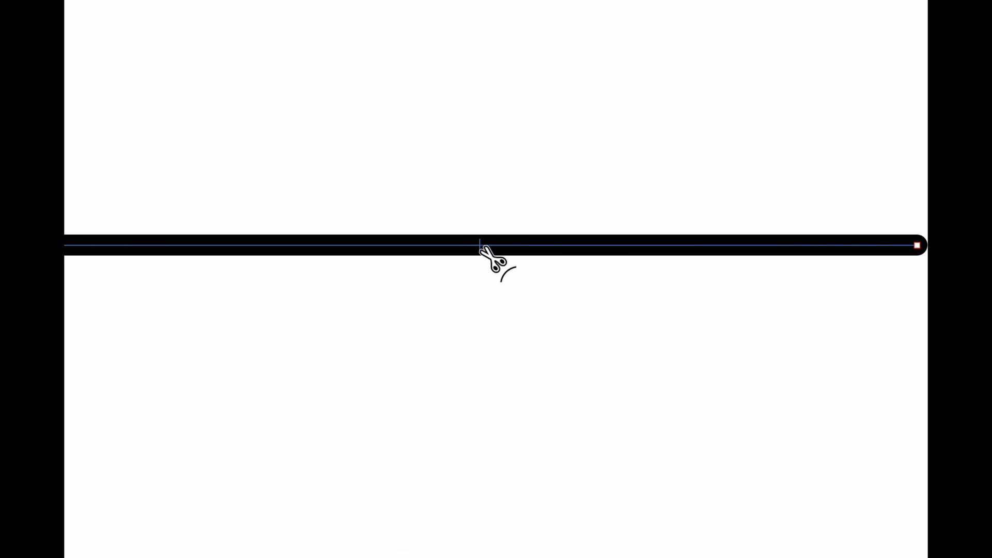
Cut the horizontal line with the scissors at six points, as close pairs near its left end, middle and right end
{"action": "left_click", "coordinate": [480, 246]}
{"action": "key", "text": "alt+super+8"}
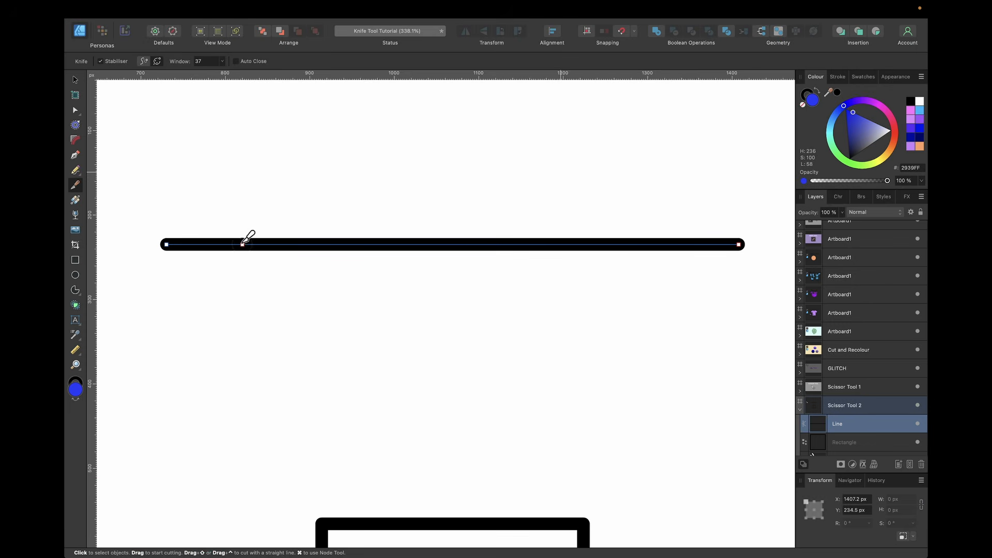
{"action": "left_click", "coordinate": [243, 244]}
{"action": "left_click", "coordinate": [267, 244]}
{"action": "left_click", "coordinate": [444, 245]}
{"action": "left_click", "coordinate": [489, 244]}
{"action": "left_click", "coordinate": [670, 244]}
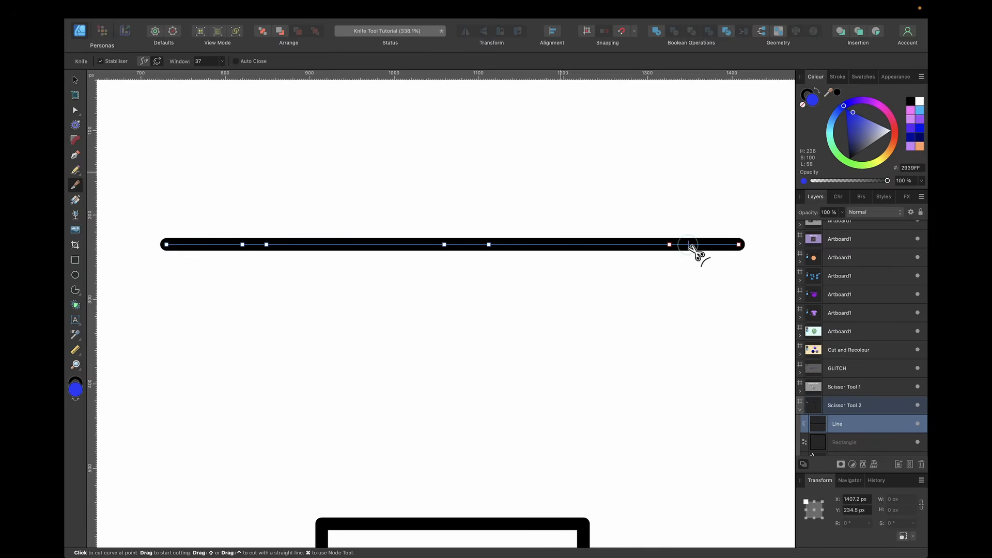
{"action": "left_click", "coordinate": [688, 244]}
Place two duplicates of the cut line at intervals below it and reselect the original top line
{"action": "left_click", "coordinate": [74, 80]}
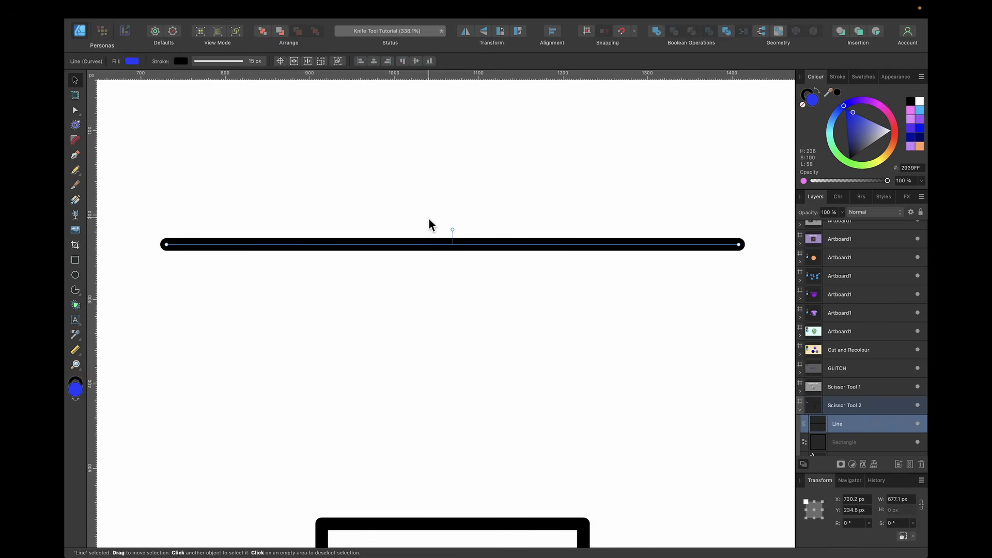
{"action": "left_click_drag", "start_coordinate": [461, 243], "coordinate": [464, 381]}
{"action": "left_click", "coordinate": [455, 243]}
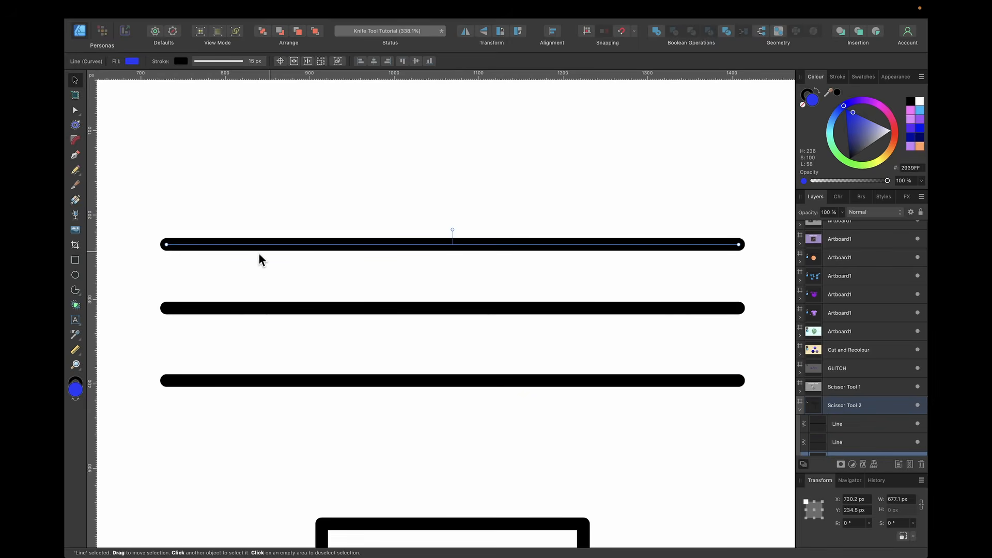
Delete the short segment between the leftmost pair of cuts on the top line using the Knife tool's segment removal
{"action": "key", "text": "k"}
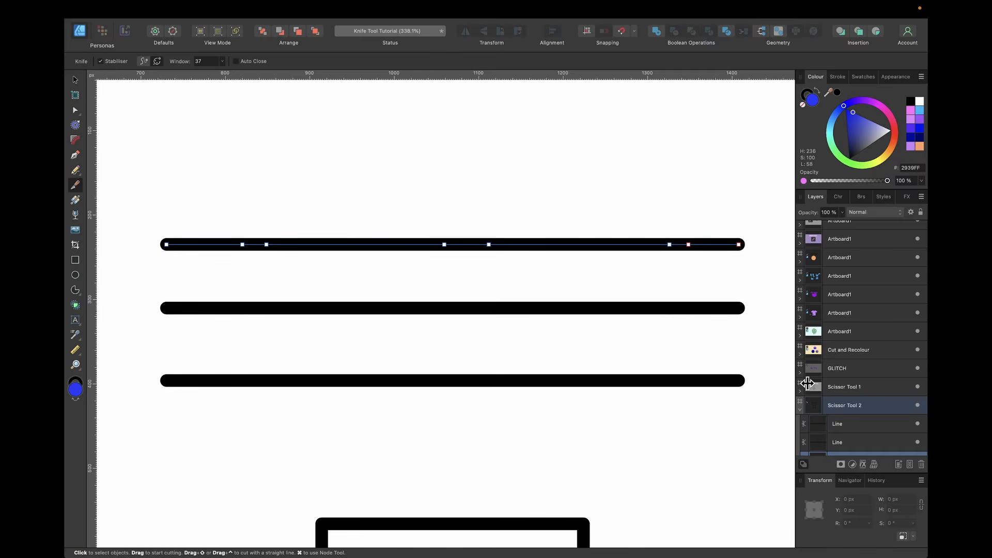
{"action": "scroll", "coordinate": [879, 402], "scroll_direction": "down", "scroll_amount": 3}
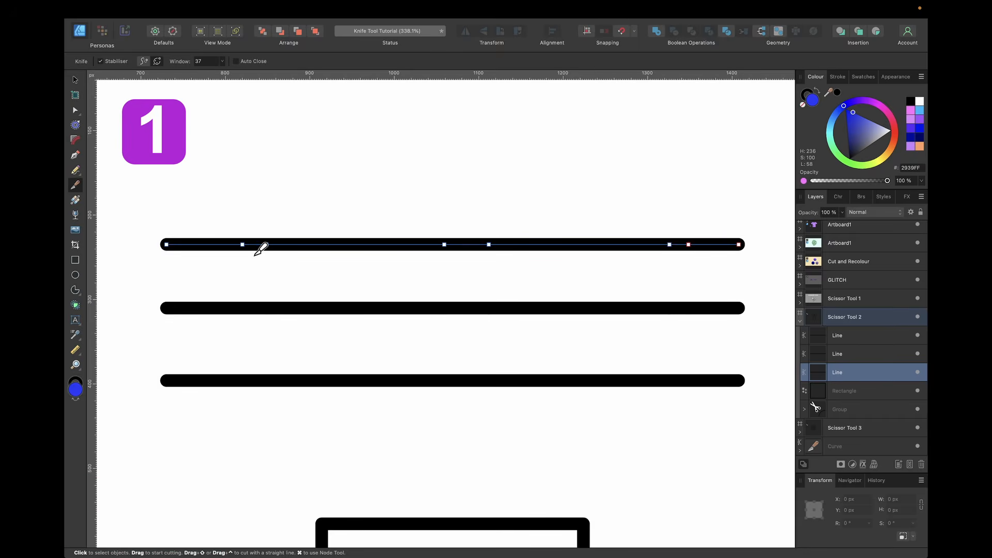
{"action": "scroll", "coordinate": [261, 248], "scroll_direction": "up", "scroll_amount": 2}
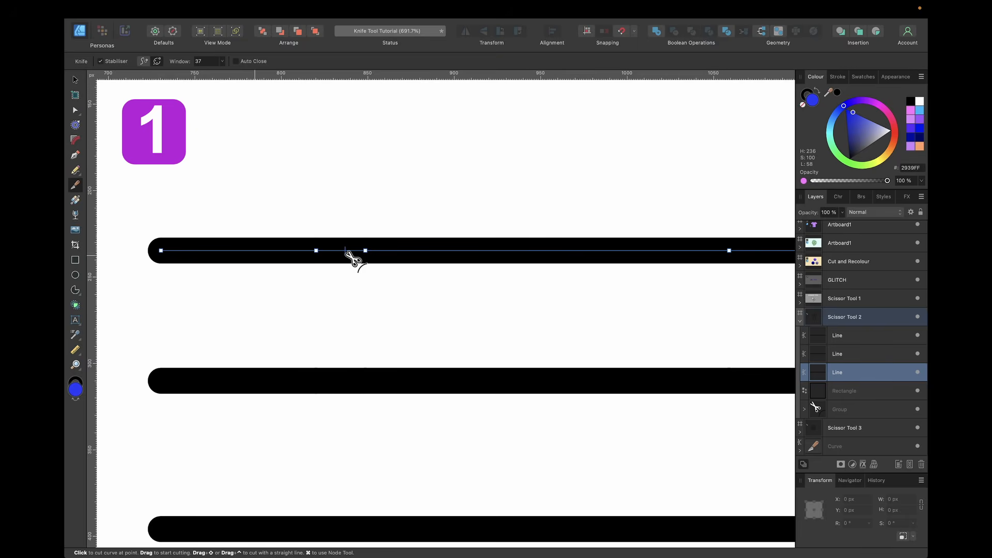
{"action": "key", "text": "Tab"}
{"action": "scroll", "coordinate": [343, 250], "scroll_direction": "up", "scroll_amount": 1}
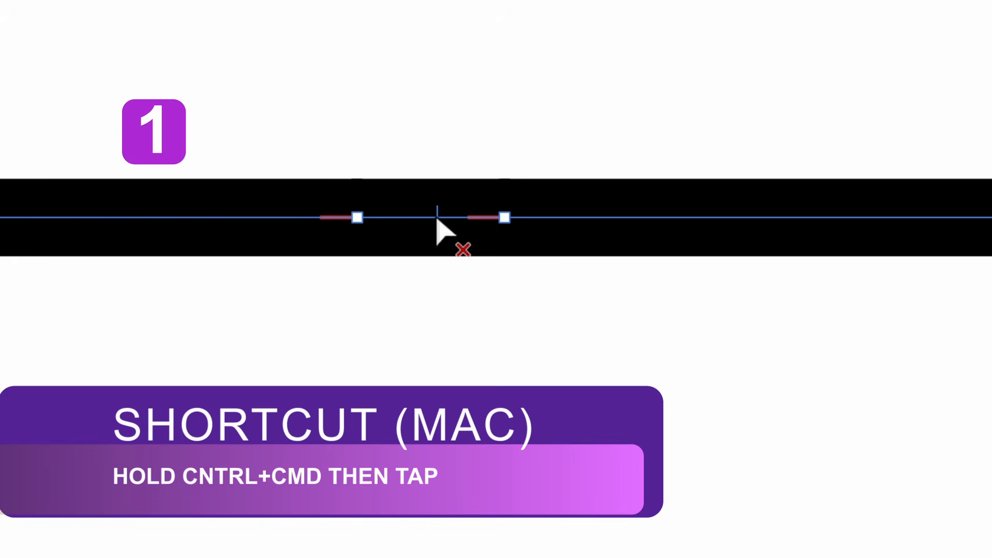
{"action": "left_click", "coordinate": [341, 250], "text": "ctrl+super"}
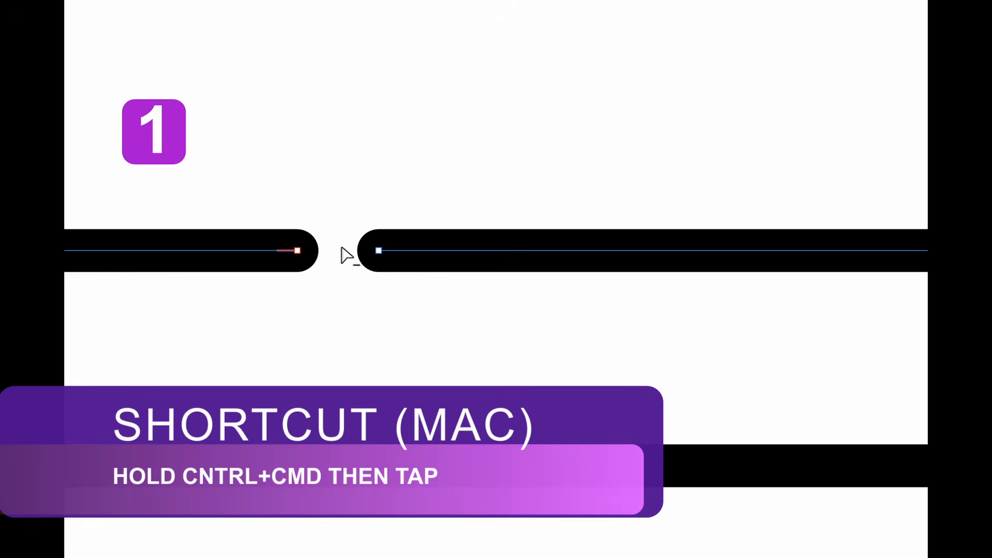
Delete the short segments between the middle and the rightmost pairs of cuts on the top line
{"action": "scroll", "coordinate": [345, 247], "scroll_direction": "down", "scroll_amount": 5}
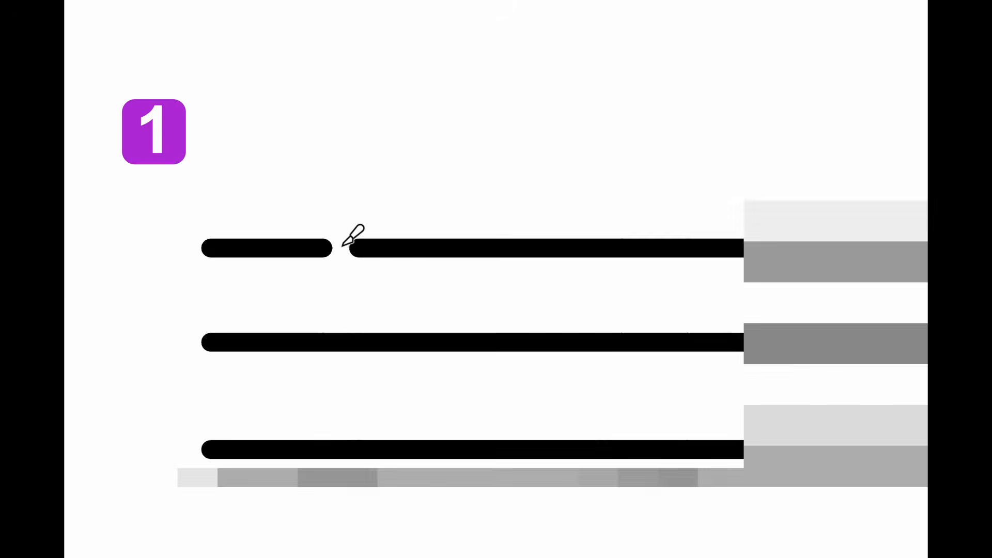
{"action": "scroll", "coordinate": [344, 247], "scroll_direction": "right", "scroll_amount": 10}
{"action": "scroll", "coordinate": [395, 257], "scroll_direction": "left", "scroll_amount": 10}
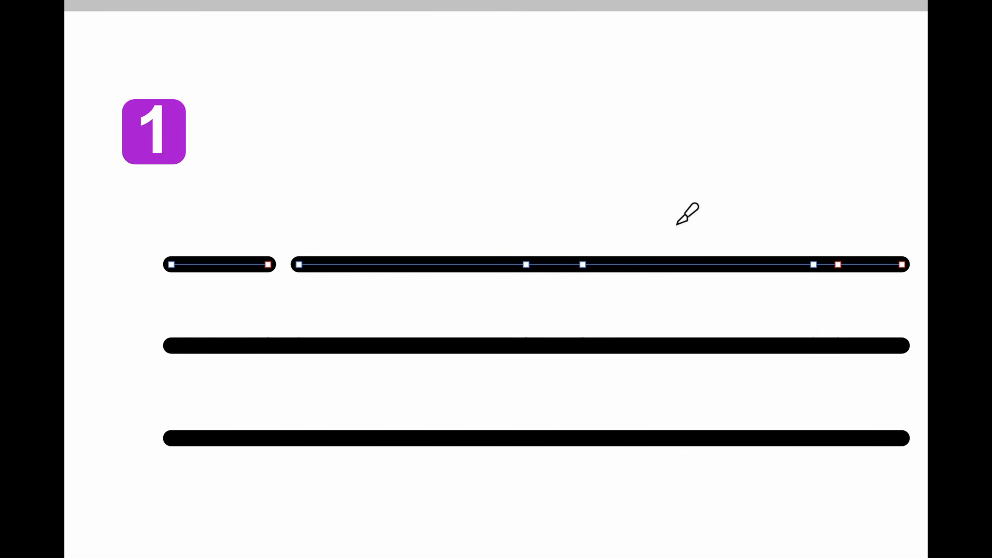
{"action": "scroll", "coordinate": [584, 270], "scroll_direction": "up", "scroll_amount": 5}
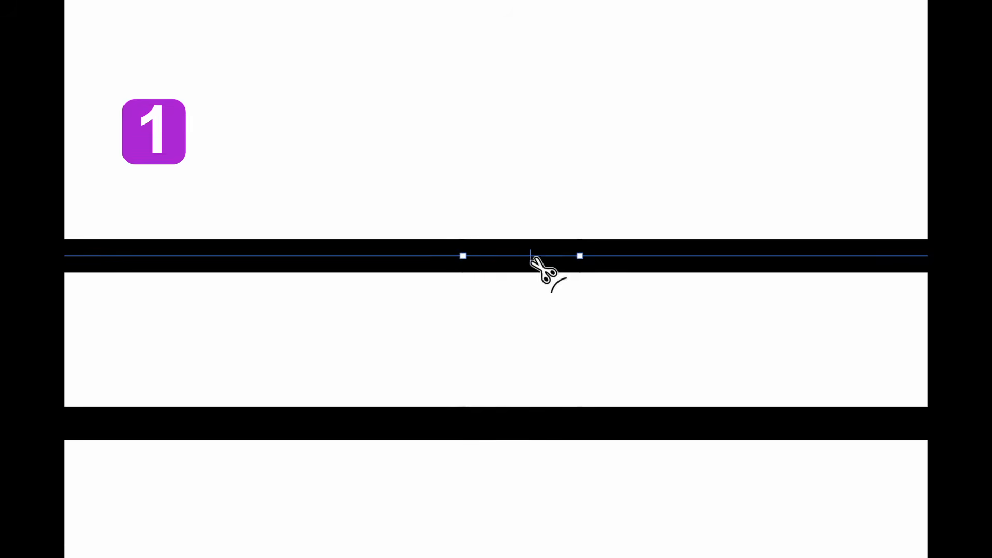
{"action": "left_click", "coordinate": [530, 256], "text": "ctrl+super"}
{"action": "key", "text": "Escape"}
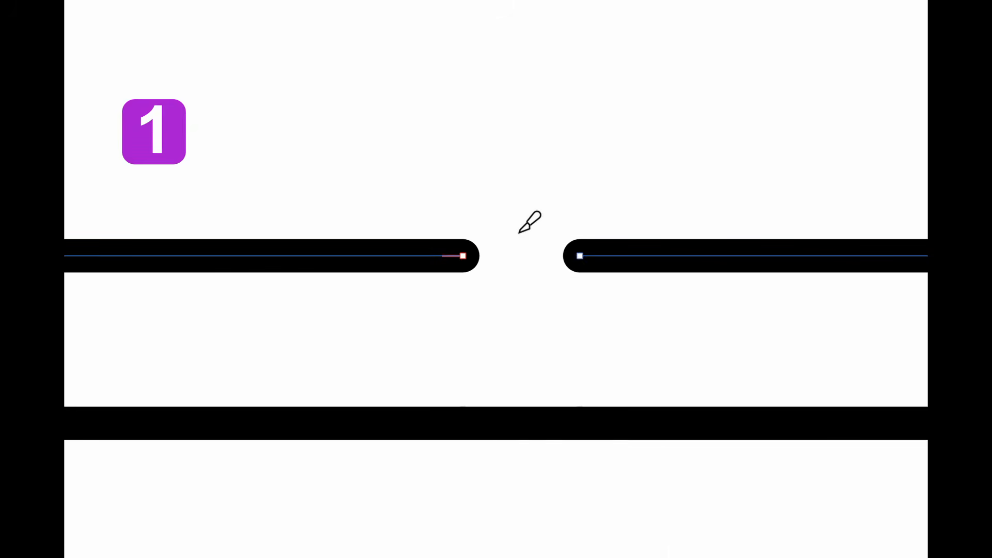
{"action": "scroll", "coordinate": [519, 234], "scroll_direction": "right", "scroll_amount": 10}
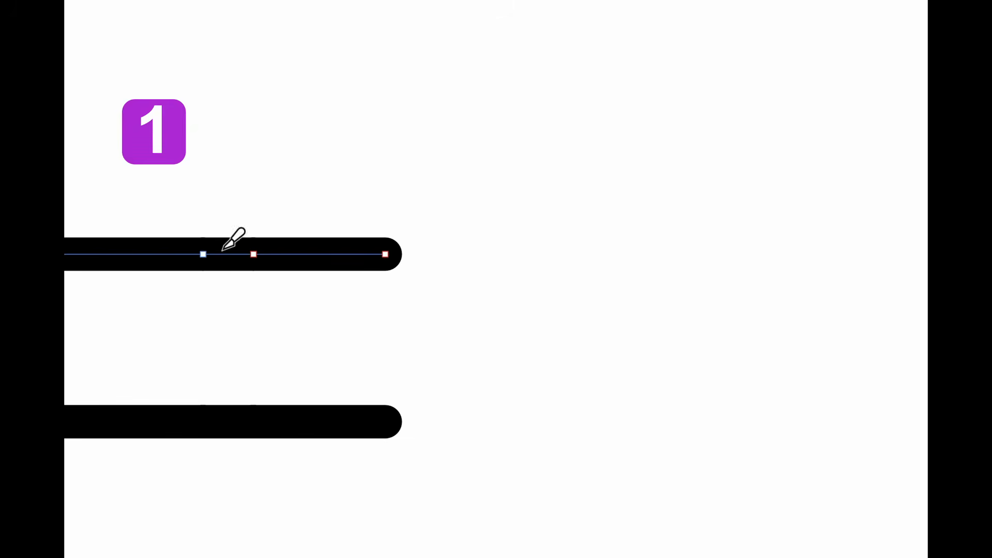
{"action": "left_click", "coordinate": [226, 254]}
{"action": "scroll", "coordinate": [234, 243], "scroll_direction": "down", "scroll_amount": 3}
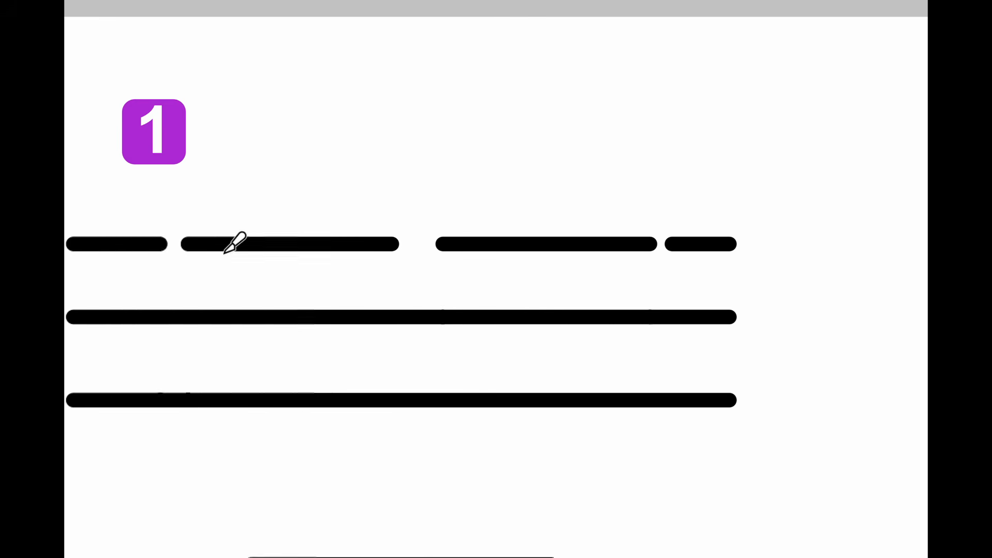
Split the middle line at its cut points into individual line objects with Separate Curves
{"action": "scroll", "coordinate": [225, 253], "scroll_direction": "left", "scroll_amount": 5}
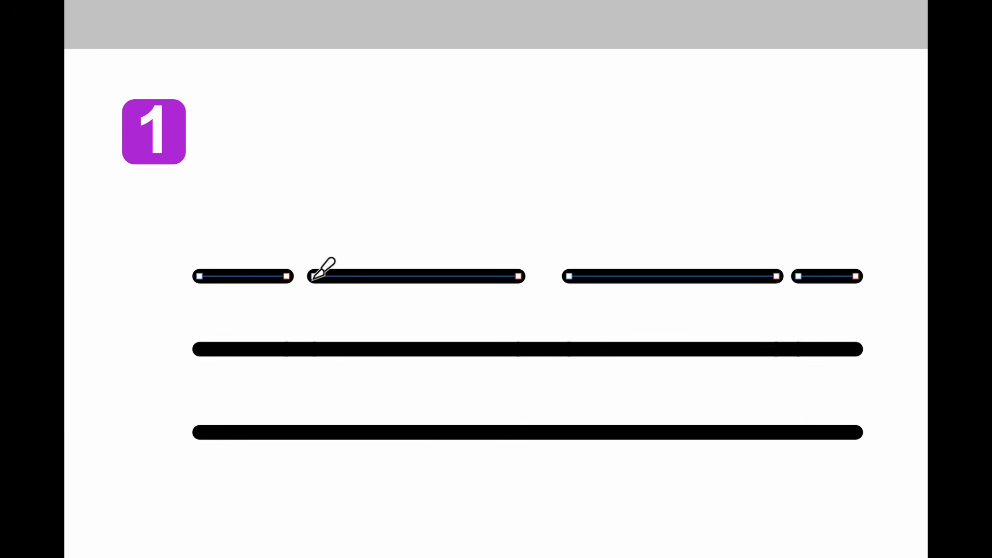
{"action": "key", "text": "alt+super+8"}
{"action": "left_click", "coordinate": [386, 310]}
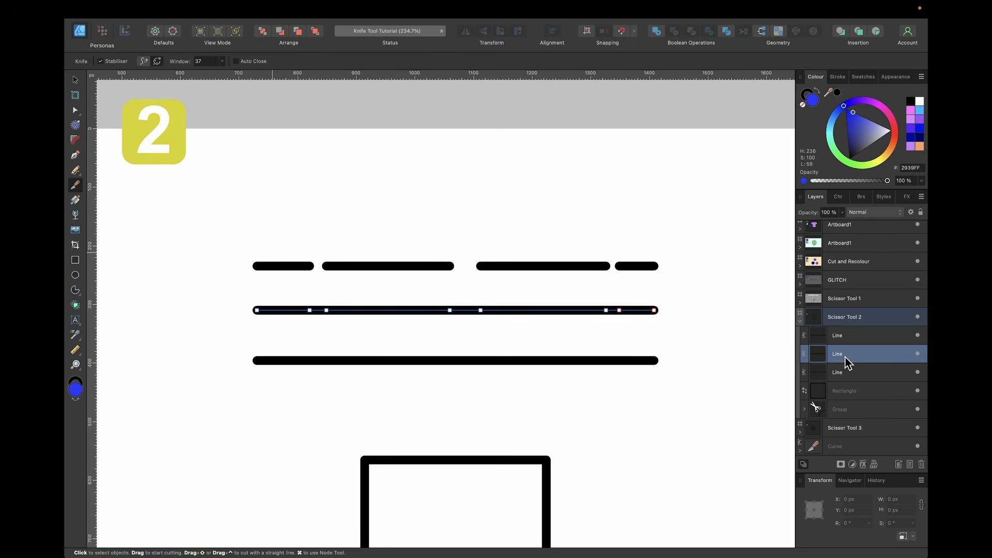
{"action": "key", "text": "super"}
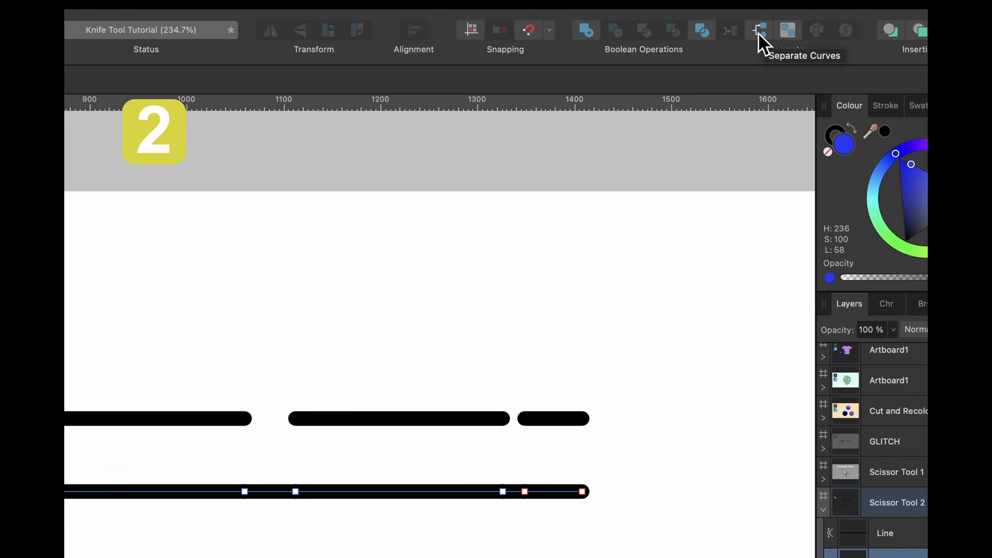
{"action": "scroll", "coordinate": [875, 408], "scroll_direction": "down", "scroll_amount": 1}
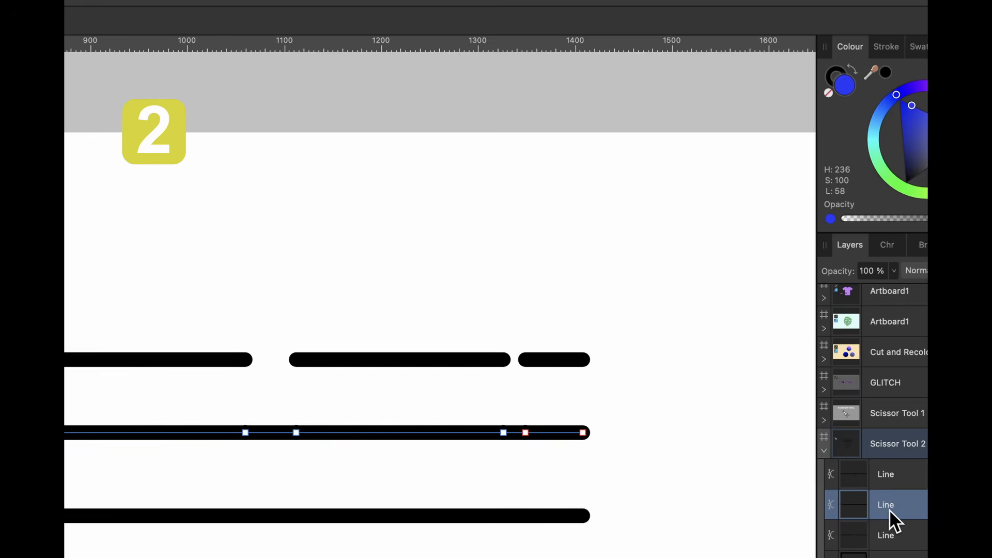
{"action": "key", "text": "alt+super+8"}
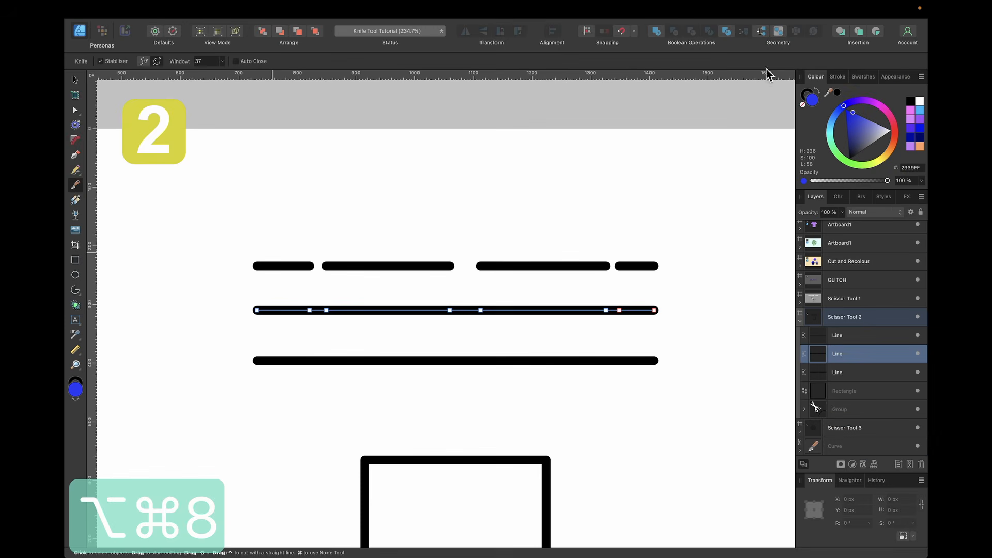
{"action": "left_click", "coordinate": [762, 32]}
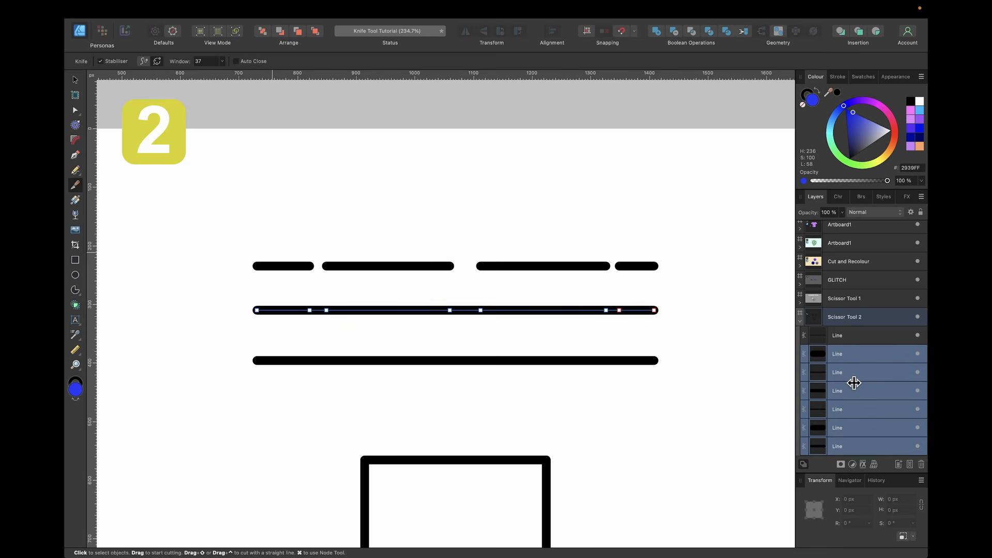
{"action": "scroll", "coordinate": [853, 381], "scroll_direction": "down", "scroll_amount": 4}
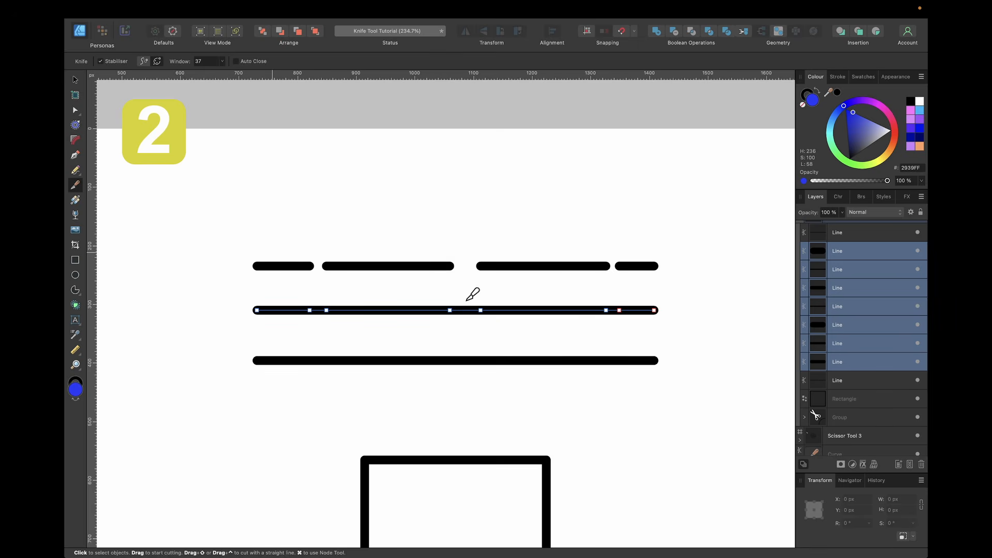
Move three separated pieces off the middle line: a long one and the short central one upward, the leftmost one downward
{"action": "key", "text": "v"}
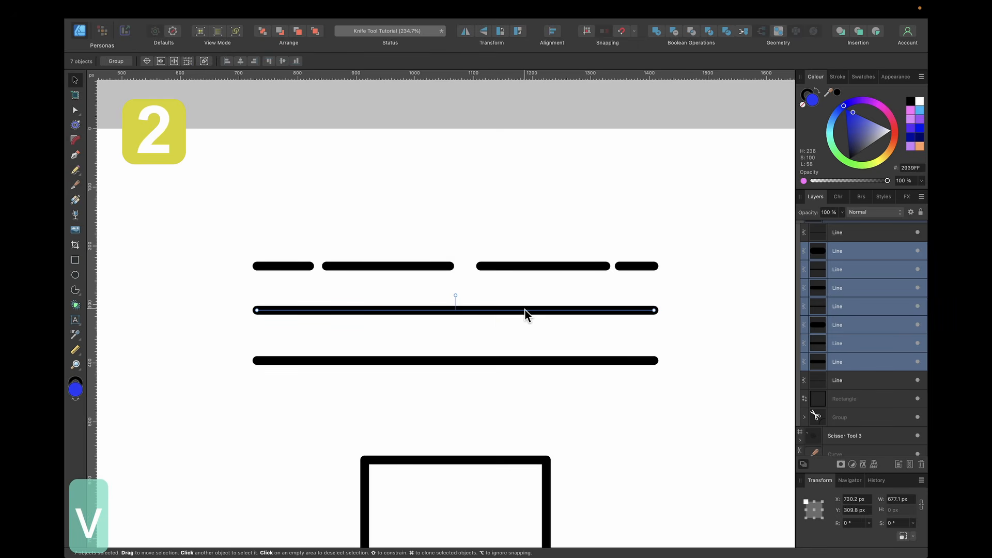
{"action": "left_click", "coordinate": [497, 313]}
{"action": "left_click_drag", "start_coordinate": [510, 313], "coordinate": [511, 298]}
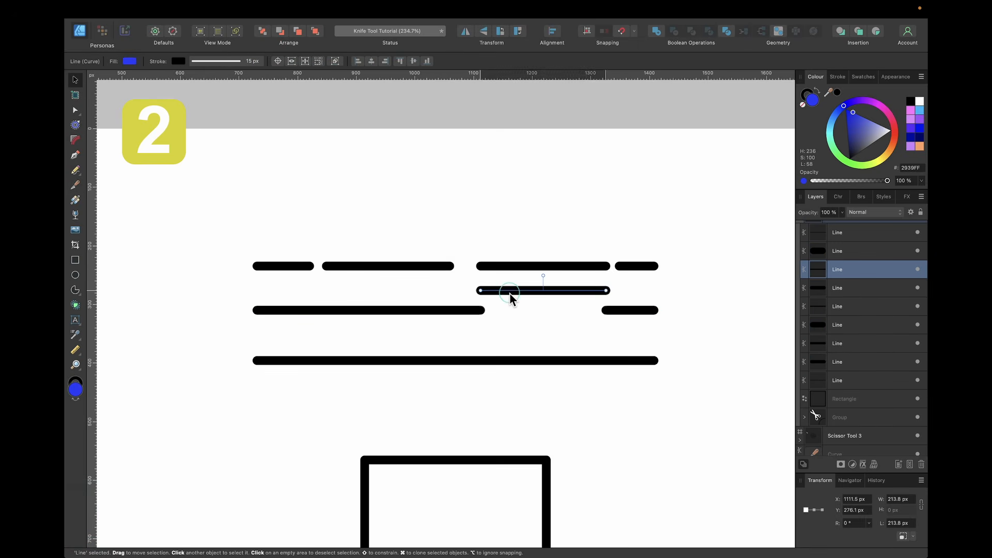
{"action": "left_click", "coordinate": [454, 311]}
{"action": "left_click_drag", "start_coordinate": [454, 311], "coordinate": [428, 291]}
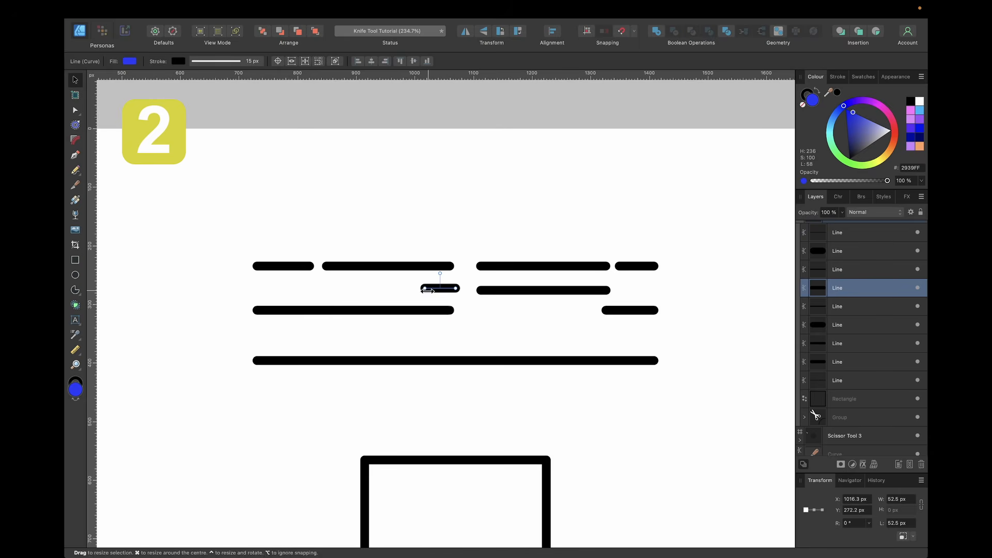
{"action": "left_click", "coordinate": [327, 310]}
{"action": "left_click", "coordinate": [298, 313]}
{"action": "left_click_drag", "start_coordinate": [297, 313], "coordinate": [293, 334]}
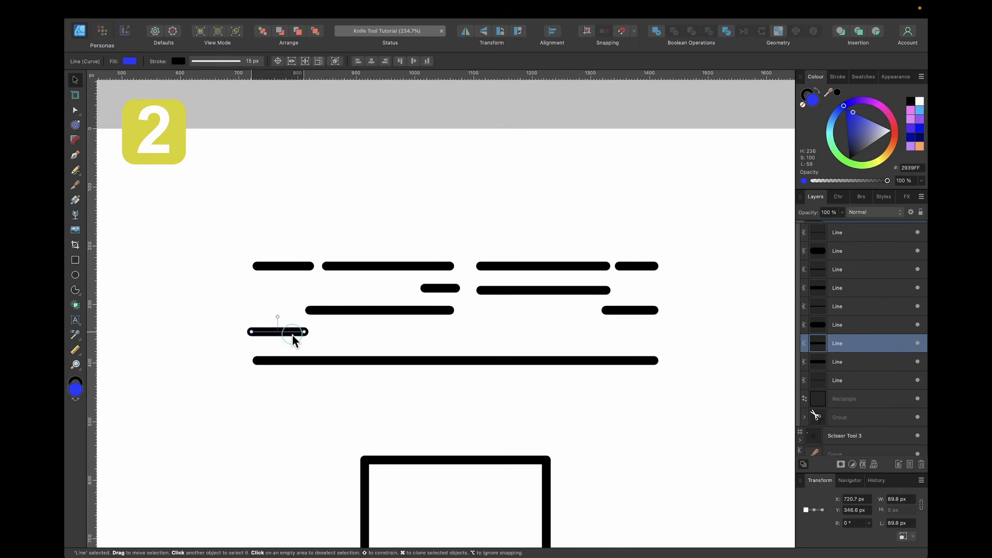
Pull the loose segment ends at the cut points of the bottom line upward with the Node tool
{"action": "left_click", "coordinate": [553, 360]}
{"action": "scroll", "coordinate": [554, 361], "scroll_direction": "down", "scroll_amount": 3}
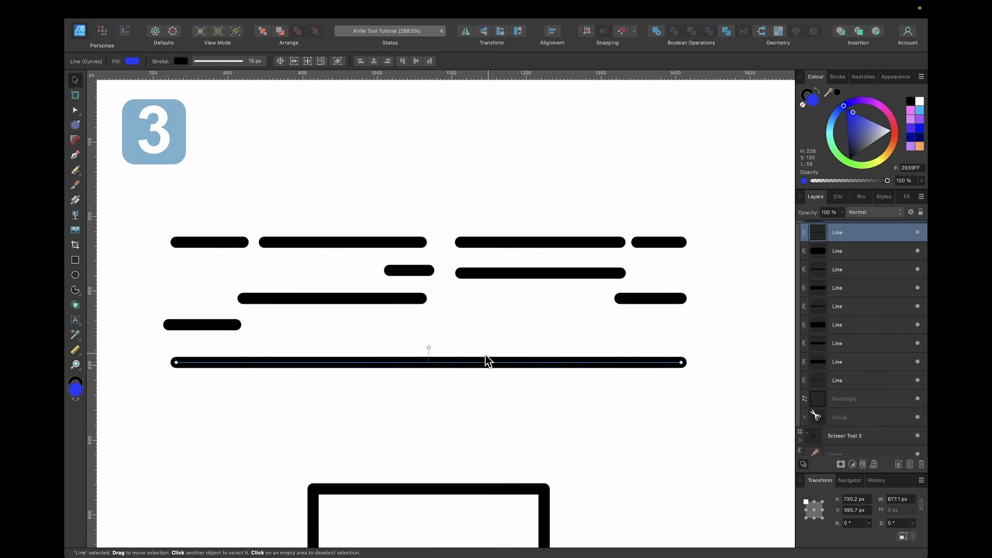
{"action": "key", "text": "k"}
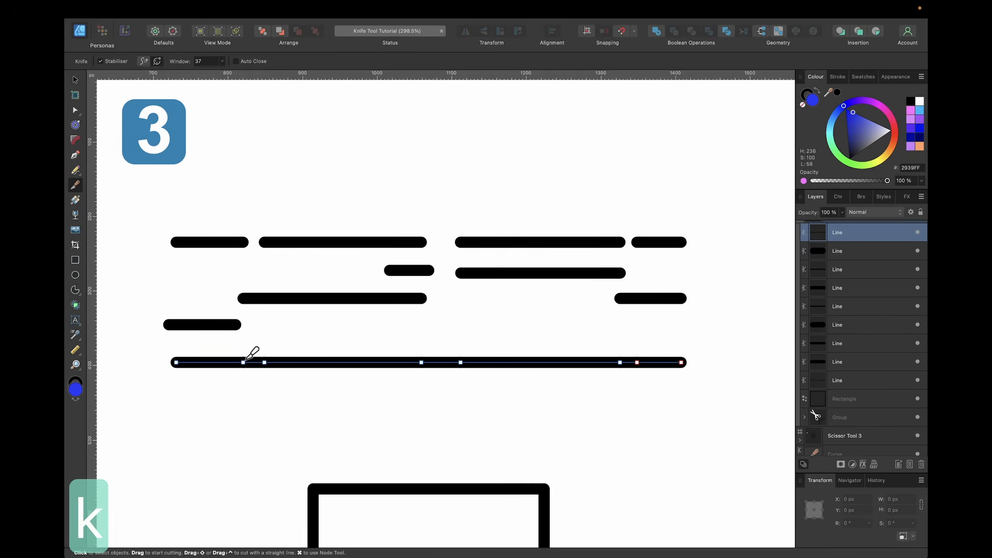
{"action": "scroll", "coordinate": [263, 353], "scroll_direction": "up", "scroll_amount": 3}
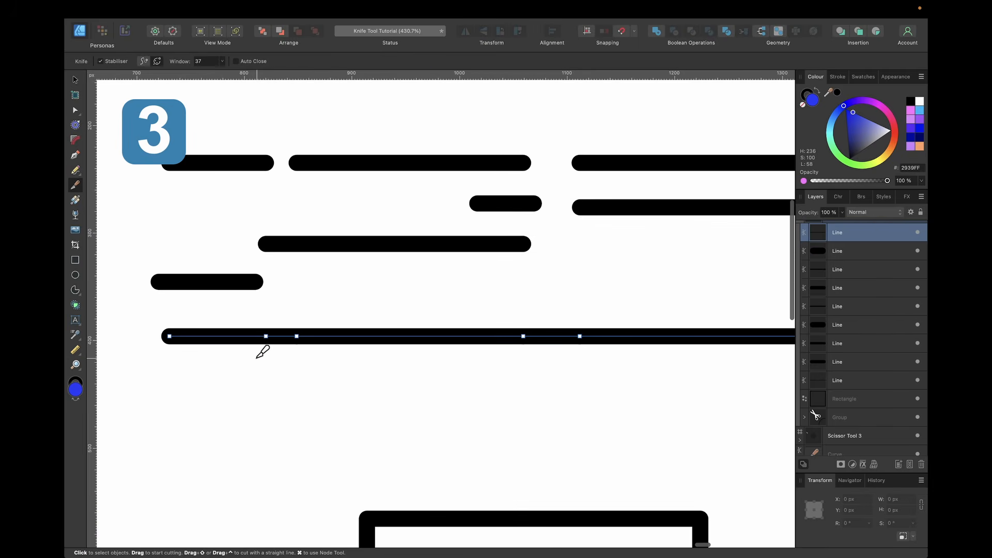
{"action": "key", "text": "a"}
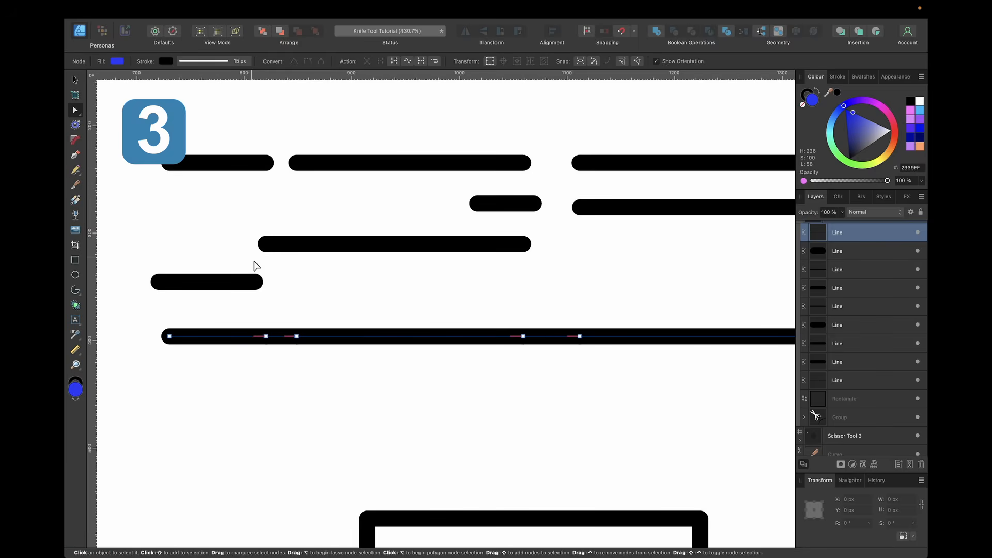
{"action": "left_click_drag", "start_coordinate": [266, 336], "coordinate": [281, 305]}
{"action": "left_click_drag", "start_coordinate": [578, 336], "coordinate": [548, 290]}
Cut the square open at its top-right corner with the scissors and pull the loose end of its right side outward
{"action": "scroll", "coordinate": [547, 291], "scroll_direction": "down", "scroll_amount": 5}
{"action": "left_click", "coordinate": [556, 320]}
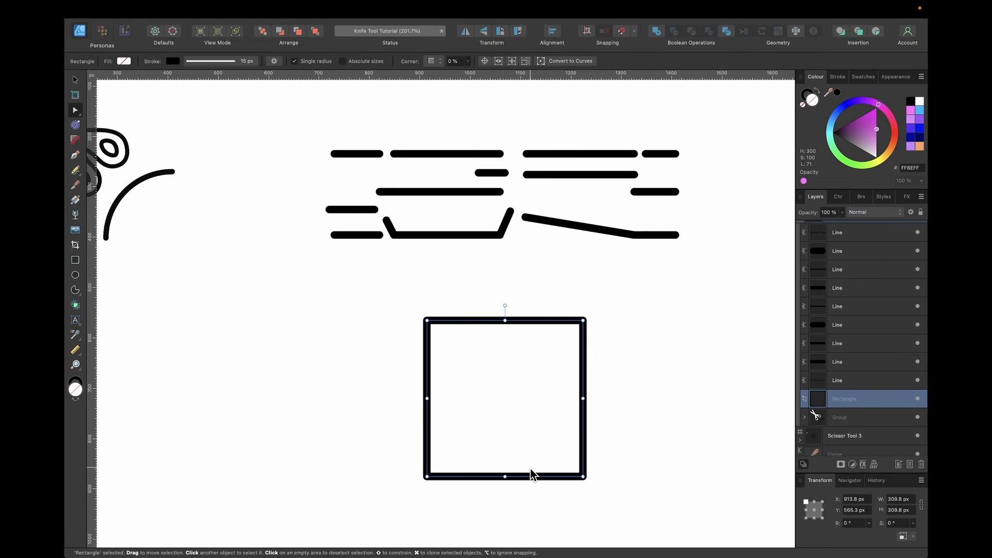
{"action": "key", "text": "k"}
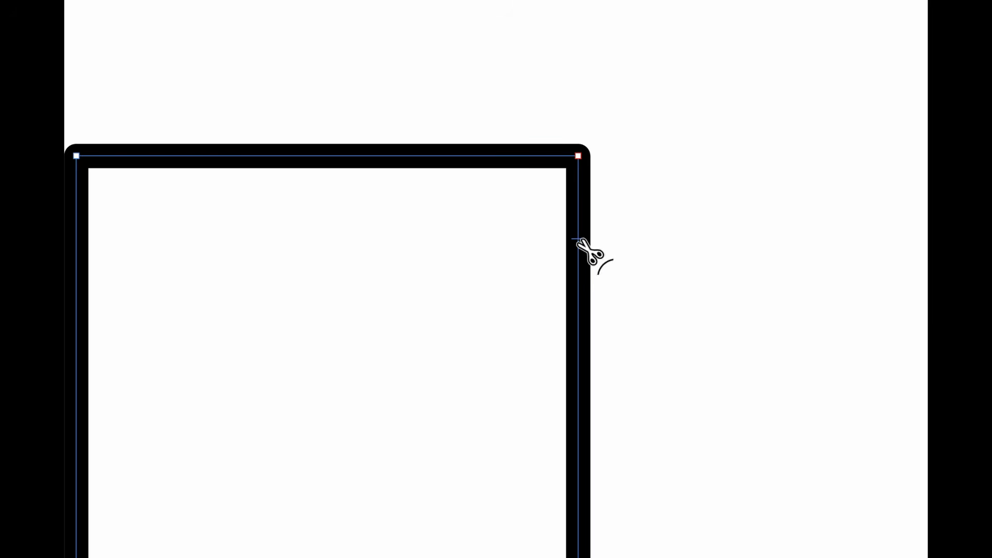
{"action": "left_click", "coordinate": [578, 156]}
{"action": "left_click_drag", "start_coordinate": [578, 157], "coordinate": [707, 205]}
On the Scissor Tool 3 artboard, cut the overlong diagonal sun ray where it crosses the large circle
{"action": "scroll", "coordinate": [707, 204], "scroll_direction": "down", "scroll_amount": 5}
{"action": "scroll", "coordinate": [706, 204], "scroll_direction": "right", "scroll_amount": 2}
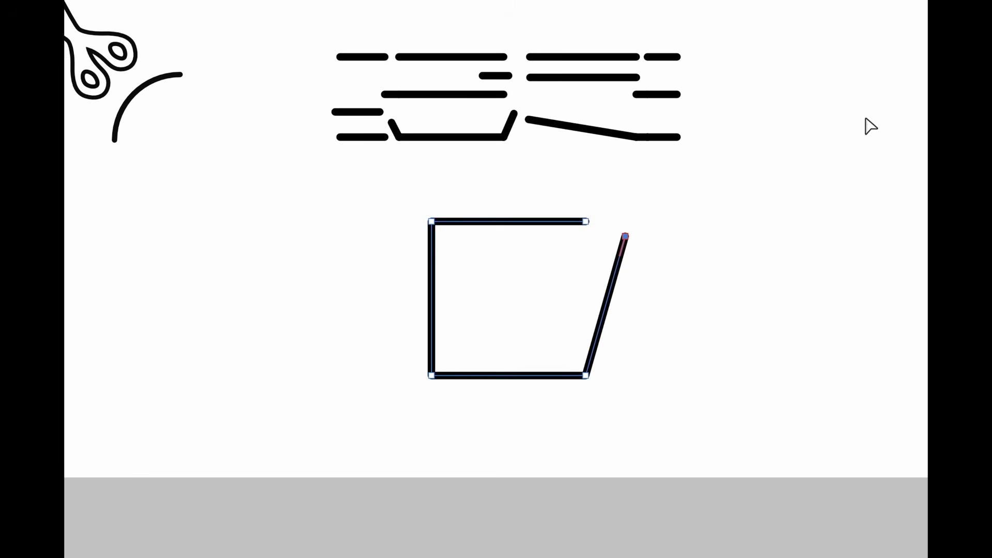
{"action": "scroll", "coordinate": [730, 135], "scroll_direction": "down", "scroll_amount": 5}
{"action": "scroll", "coordinate": [731, 134], "scroll_direction": "up", "scroll_amount": 1}
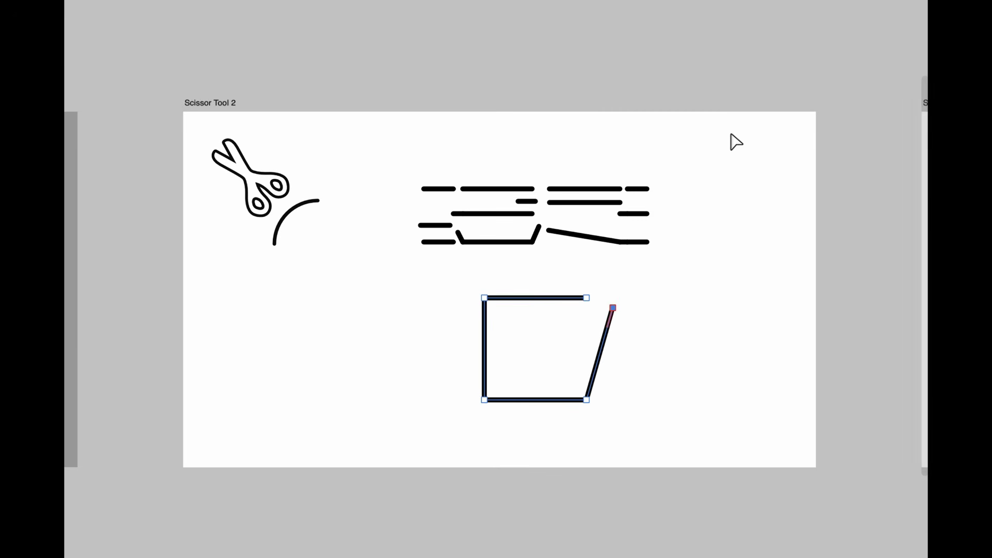
{"action": "key", "text": "alt+super+8"}
{"action": "scroll", "coordinate": [571, 289], "scroll_direction": "up", "scroll_amount": 4}
{"action": "scroll", "coordinate": [570, 288], "scroll_direction": "right", "scroll_amount": 2}
{"action": "scroll", "coordinate": [571, 288], "scroll_direction": "down", "scroll_amount": 1}
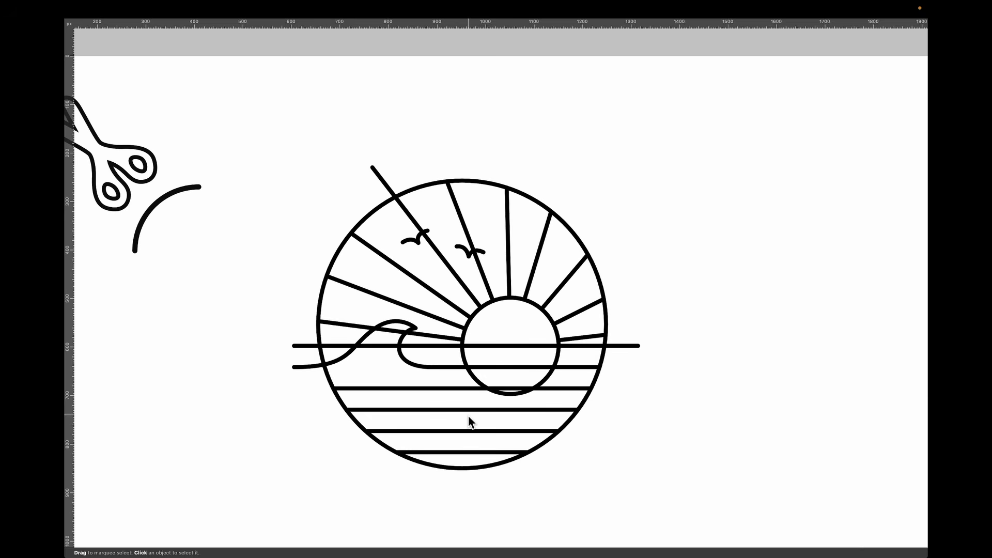
{"action": "key", "text": "Tab"}
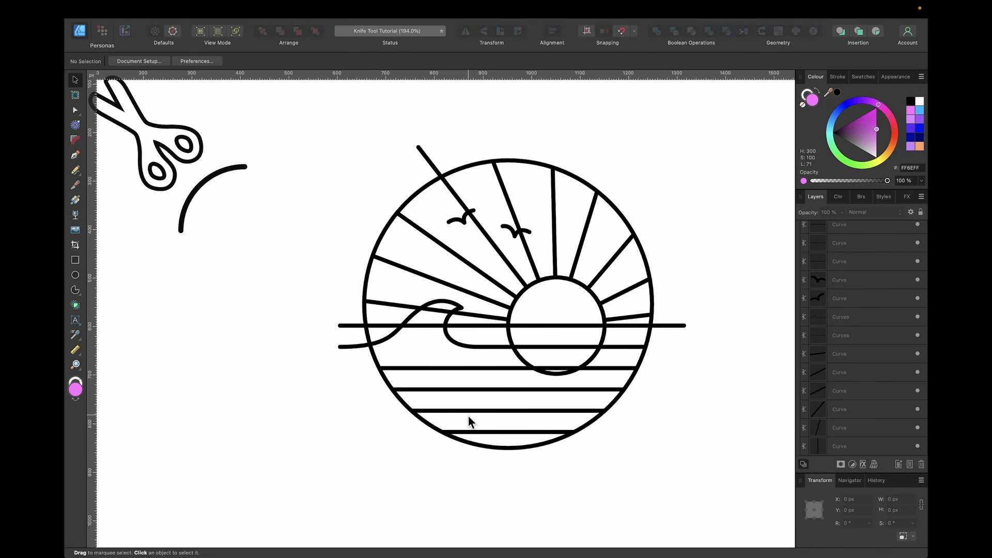
{"action": "key", "text": "k"}
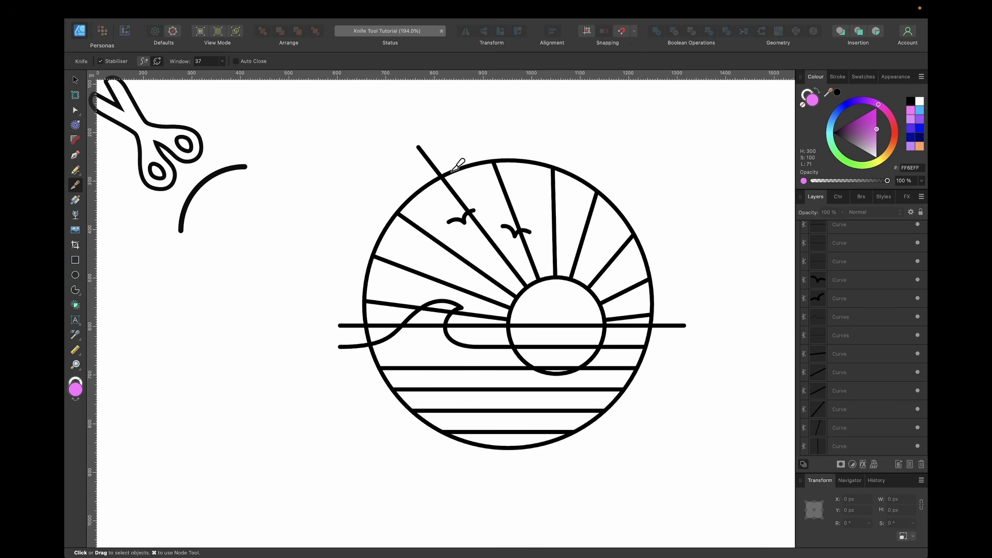
{"action": "scroll", "coordinate": [436, 174], "scroll_direction": "up", "scroll_amount": 5}
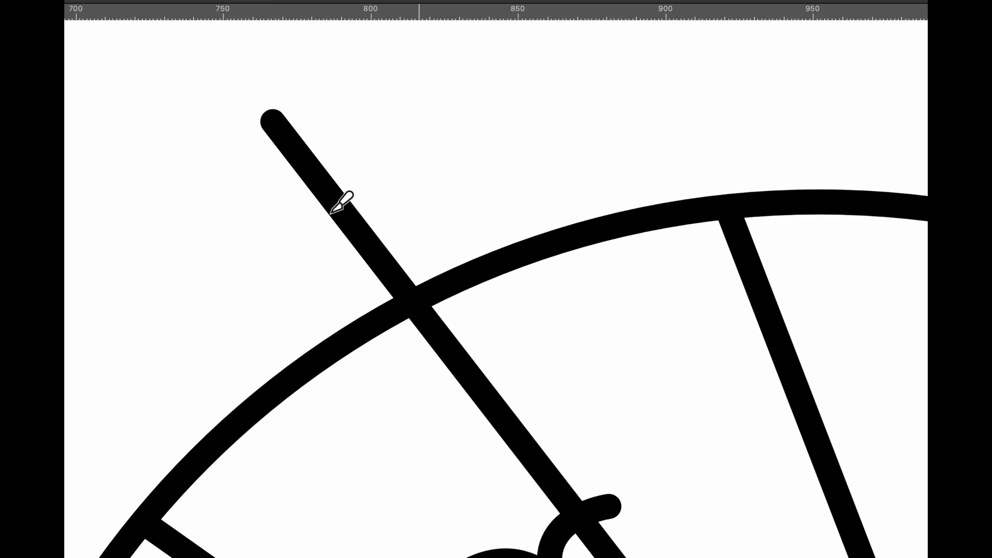
{"action": "left_click", "coordinate": [368, 242]}
{"action": "key", "text": "c"}
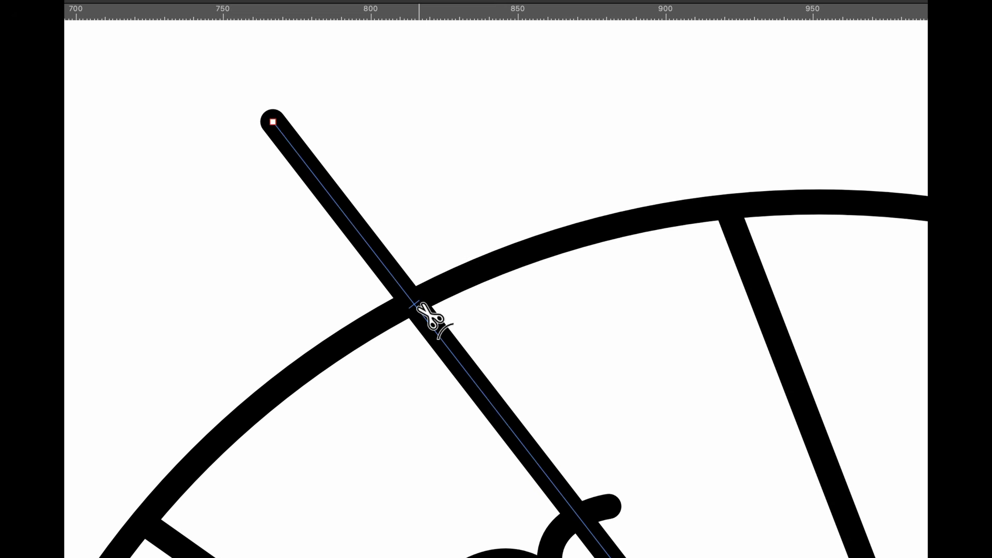
{"action": "left_click", "coordinate": [413, 303]}
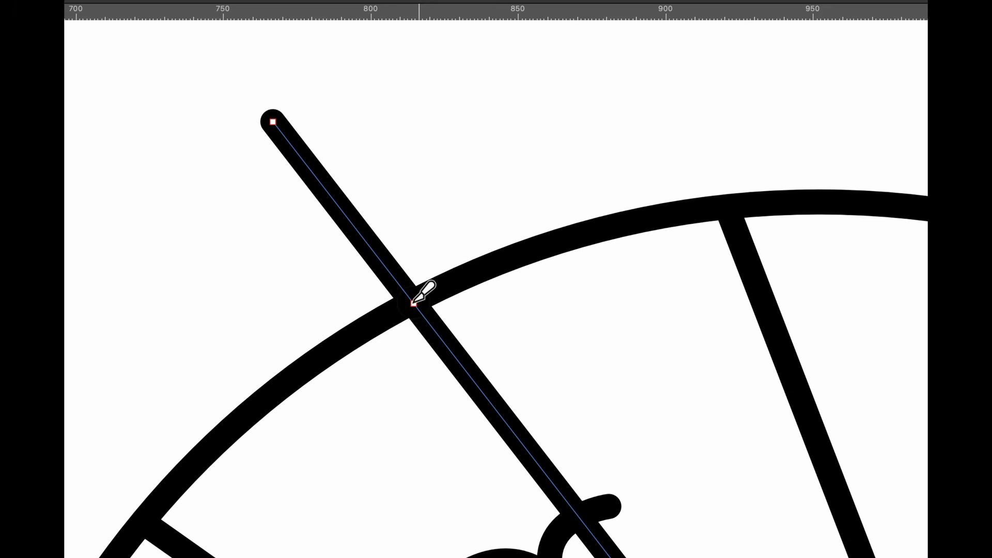
Cut the long horizontal horizon line where it crosses the right and left sides of the large circle
{"action": "scroll", "coordinate": [486, 318], "scroll_direction": "down", "scroll_amount": 5}
{"action": "scroll", "coordinate": [486, 318], "scroll_direction": "right", "scroll_amount": 8}
{"action": "scroll", "coordinate": [486, 318], "scroll_direction": "down", "scroll_amount": 6}
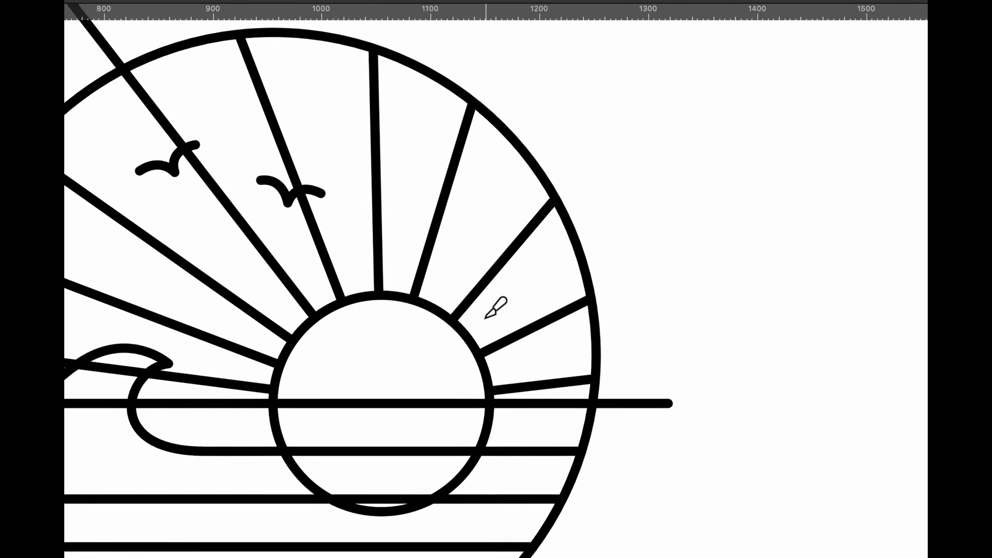
{"action": "scroll", "coordinate": [512, 329], "scroll_direction": "up", "scroll_amount": 5}
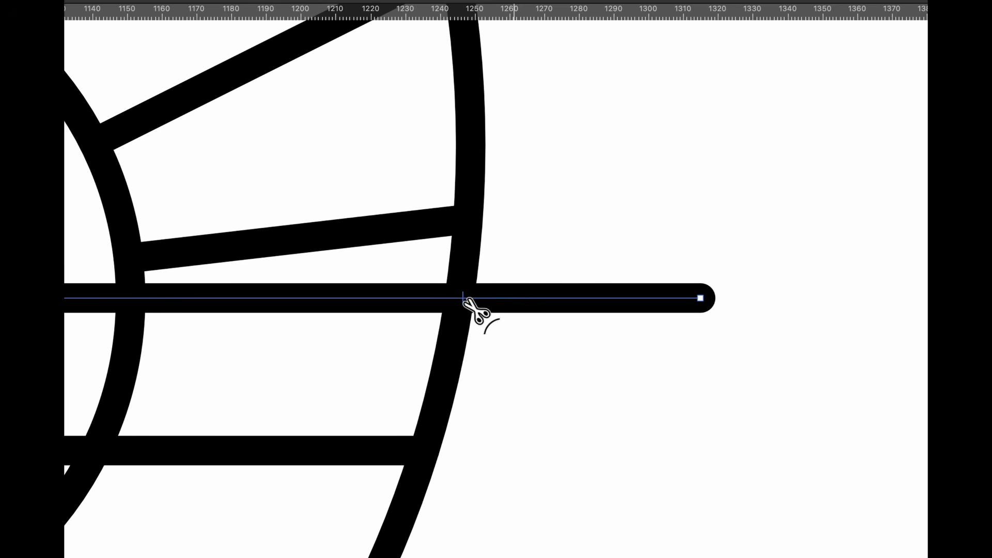
{"action": "scroll", "coordinate": [460, 284], "scroll_direction": "down", "scroll_amount": 6}
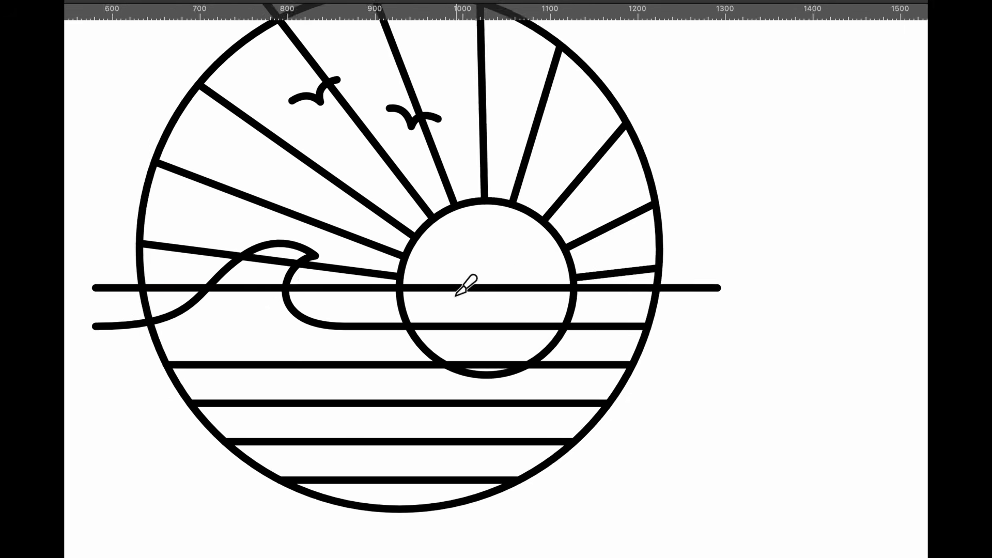
{"action": "scroll", "coordinate": [464, 284], "scroll_direction": "left", "scroll_amount": 8}
{"action": "scroll", "coordinate": [646, 288], "scroll_direction": "up", "scroll_amount": 6}
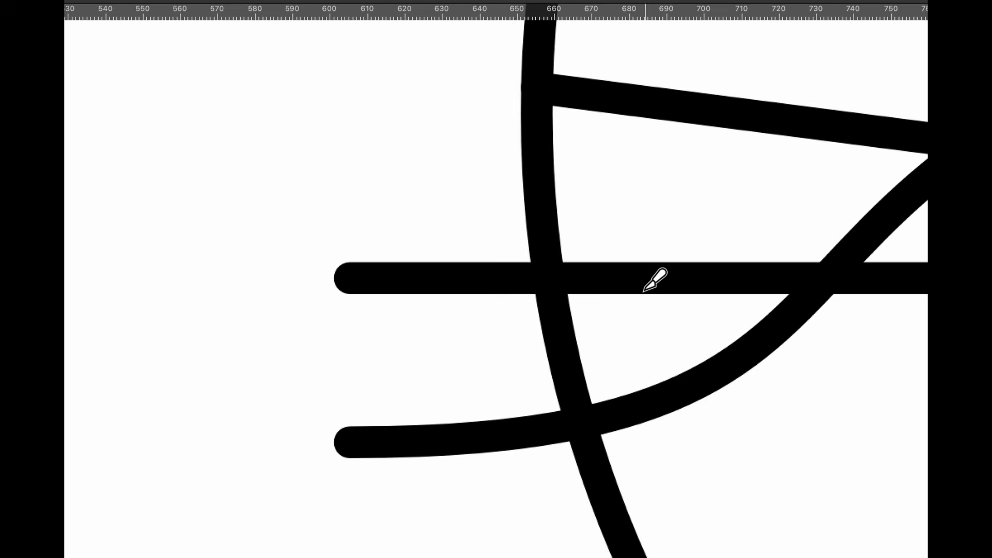
{"action": "left_click", "coordinate": [551, 279]}
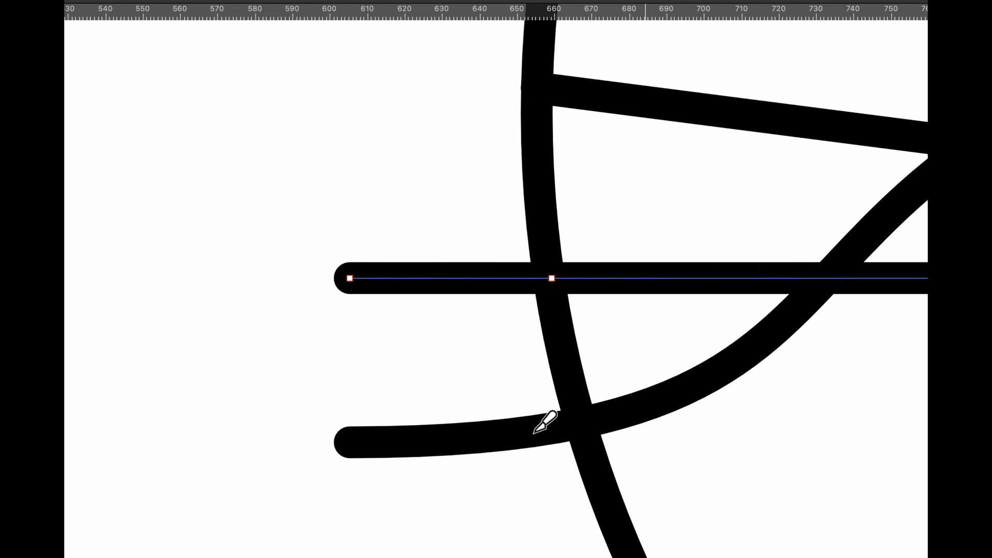
Cut the wave curve at its node on the left edge of the large circle
{"action": "left_click", "coordinate": [580, 423]}
{"action": "scroll", "coordinate": [589, 437], "scroll_direction": "up", "scroll_amount": 4}
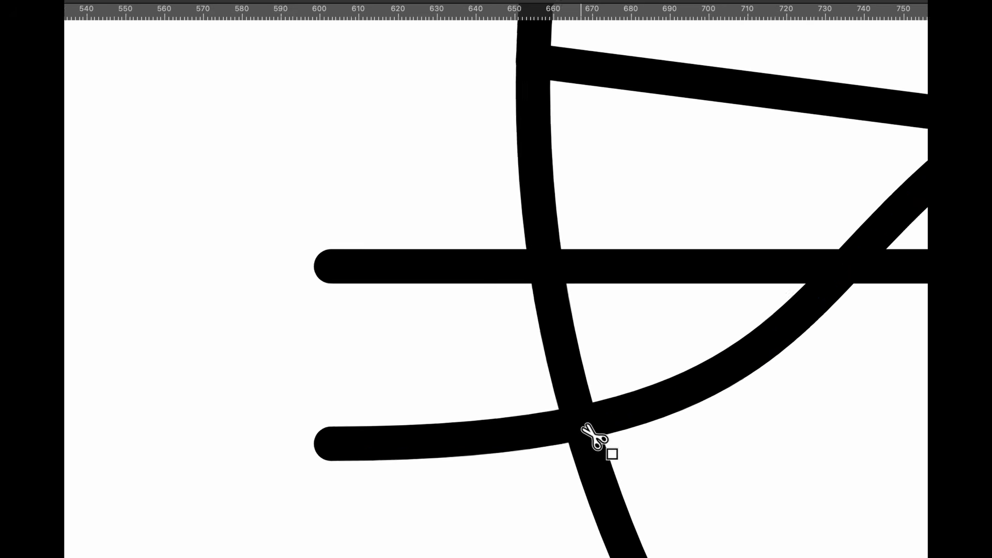
{"action": "key", "text": "p"}
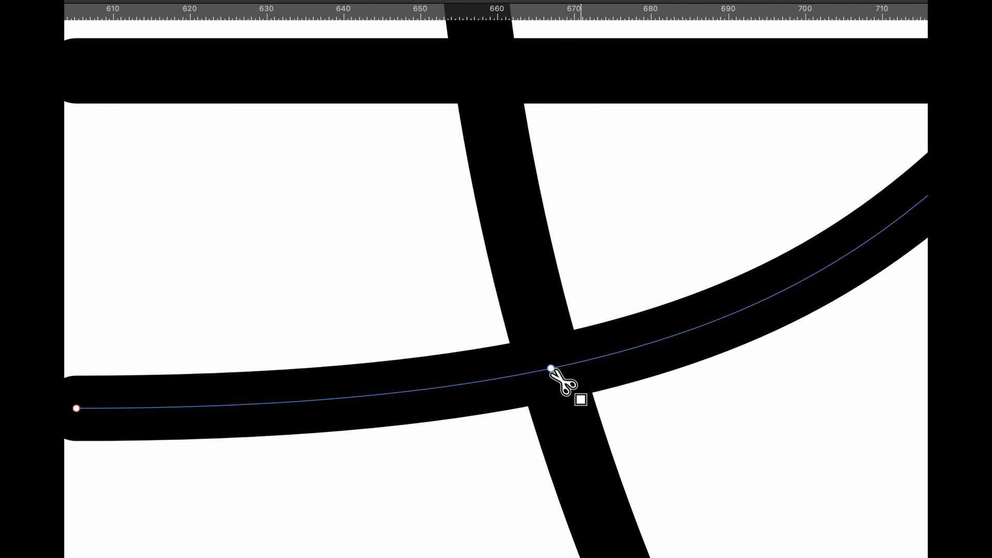
{"action": "left_click", "coordinate": [551, 369]}
{"action": "scroll", "coordinate": [615, 389], "scroll_direction": "down", "scroll_amount": 6}
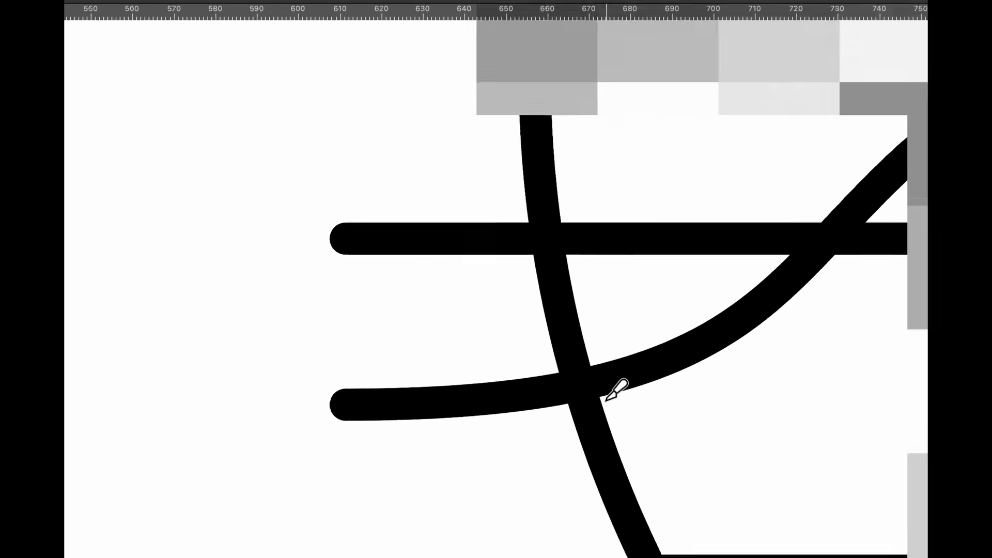
Cut the lowest left sun ray where it crosses the front and back curves of the wave
{"action": "scroll", "coordinate": [605, 400], "scroll_direction": "left", "scroll_amount": 1}
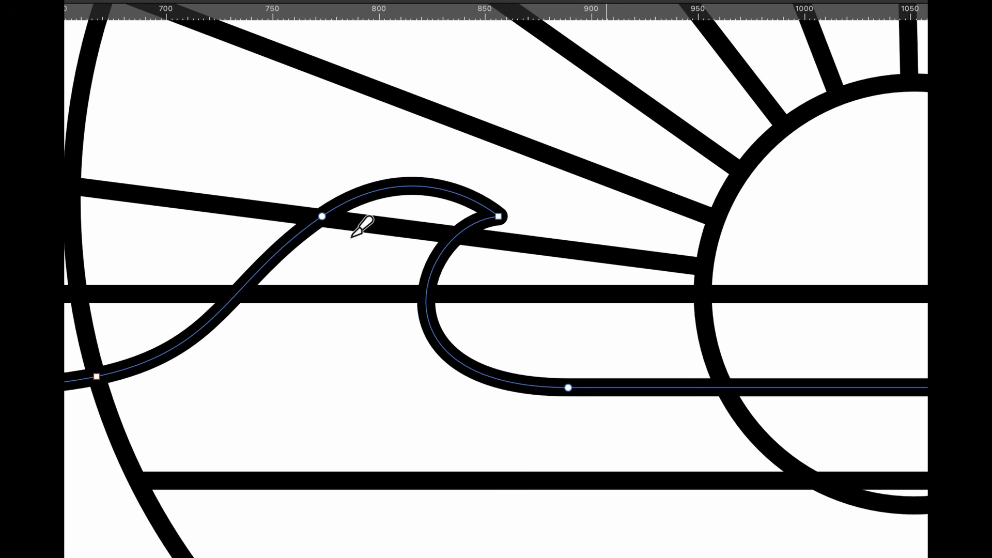
{"action": "scroll", "coordinate": [351, 236], "scroll_direction": "up", "scroll_amount": 3}
{"action": "left_click", "coordinate": [387, 226]}
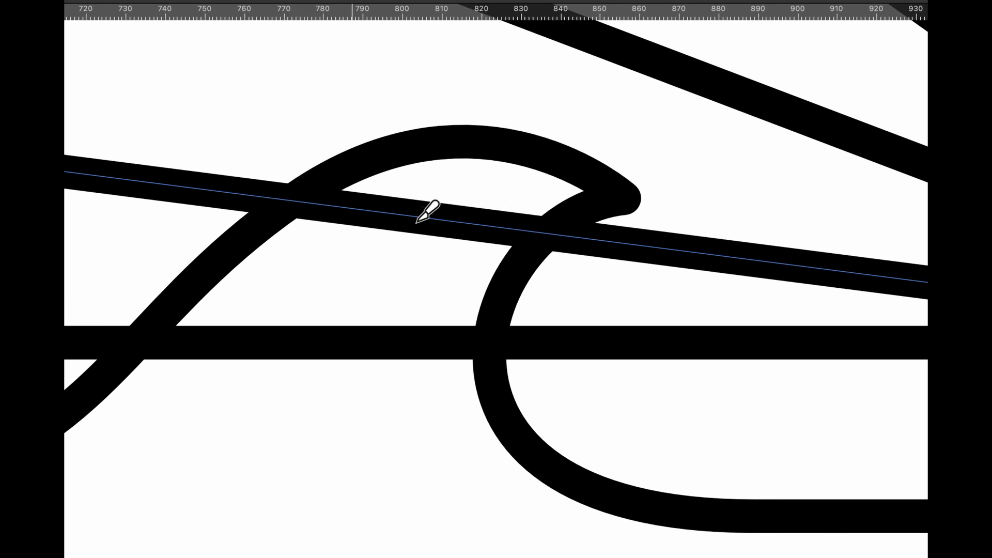
{"action": "left_click", "coordinate": [544, 234]}
{"action": "left_click", "coordinate": [287, 200]}
Cut the horizon line at its two crossings with the wave curve
{"action": "left_click", "coordinate": [537, 341]}
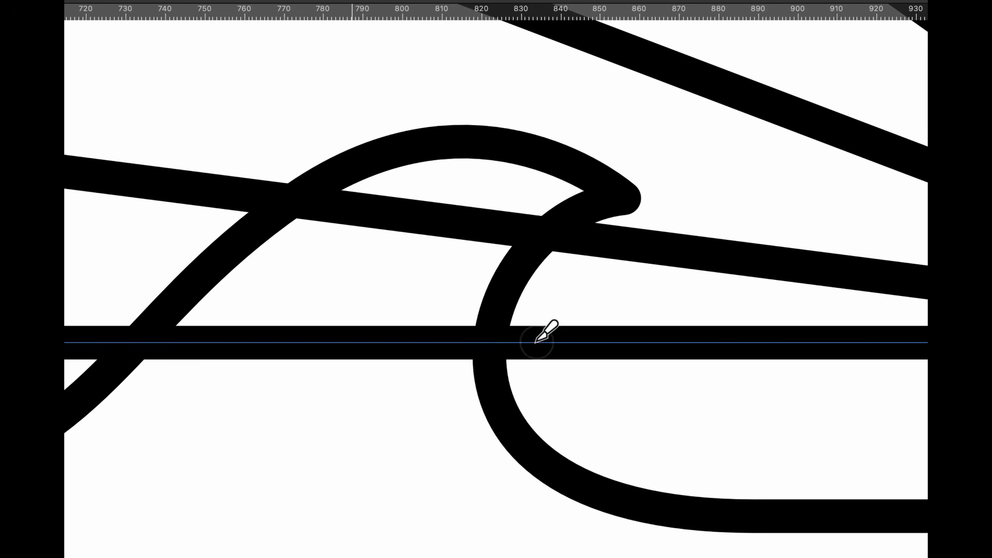
{"action": "left_click", "coordinate": [492, 343]}
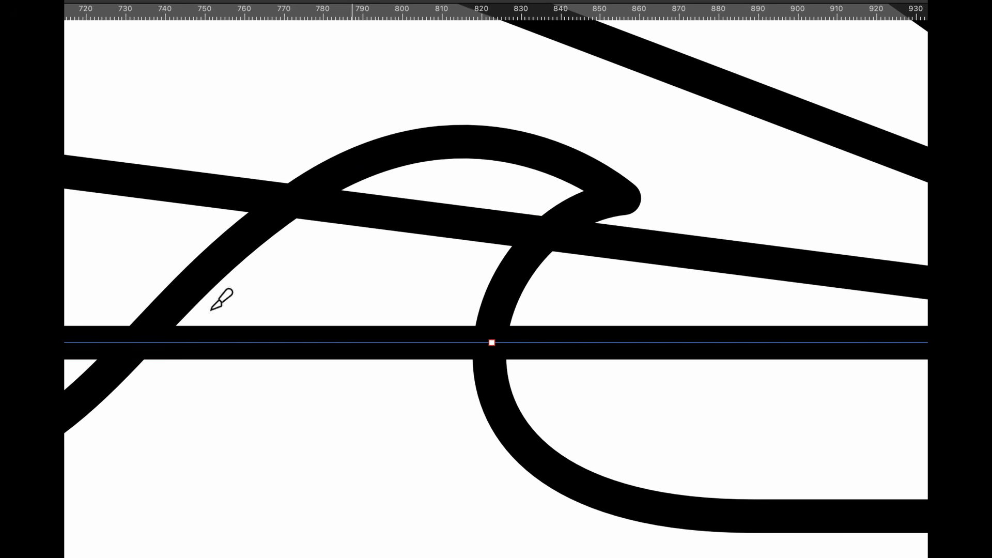
{"action": "left_click", "coordinate": [133, 343]}
Cut the small sun circle at its right and left nodes on the horizon line
{"action": "scroll", "coordinate": [411, 303], "scroll_direction": "down", "scroll_amount": 5}
{"action": "scroll", "coordinate": [429, 300], "scroll_direction": "right", "scroll_amount": 5}
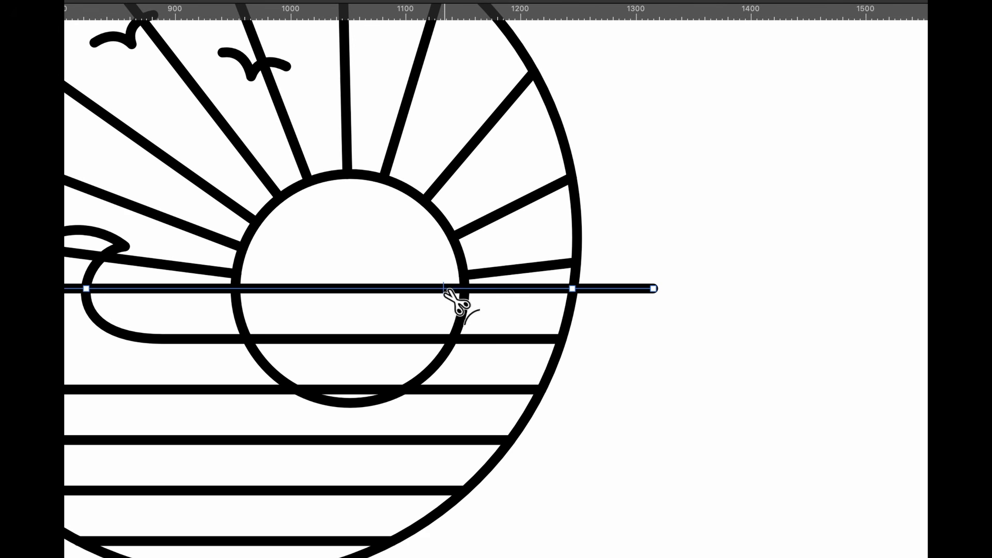
{"action": "scroll", "coordinate": [449, 296], "scroll_direction": "up", "scroll_amount": 5}
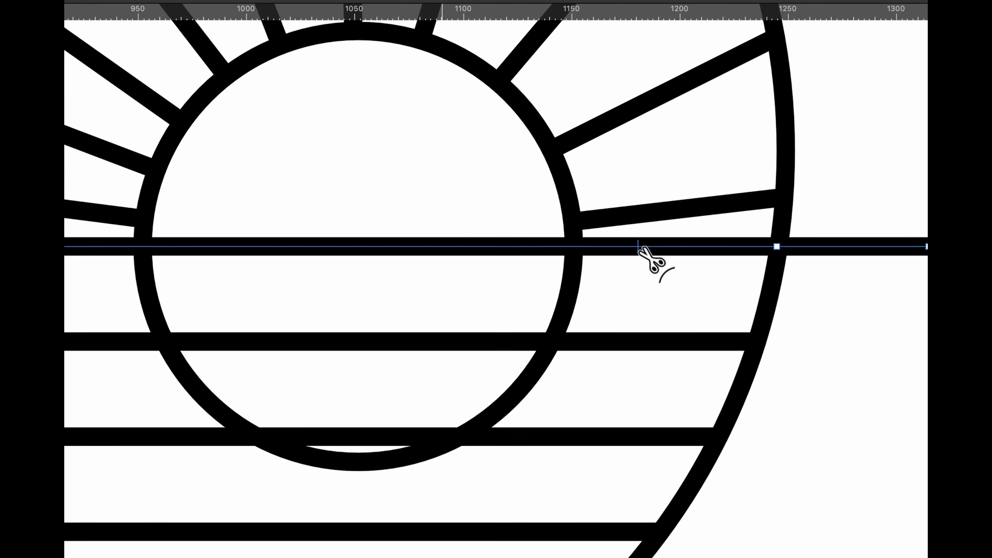
{"action": "scroll", "coordinate": [643, 240], "scroll_direction": "down", "scroll_amount": 1}
{"action": "scroll", "coordinate": [643, 240], "scroll_direction": "left", "scroll_amount": 1}
{"action": "left_click", "coordinate": [594, 268]}
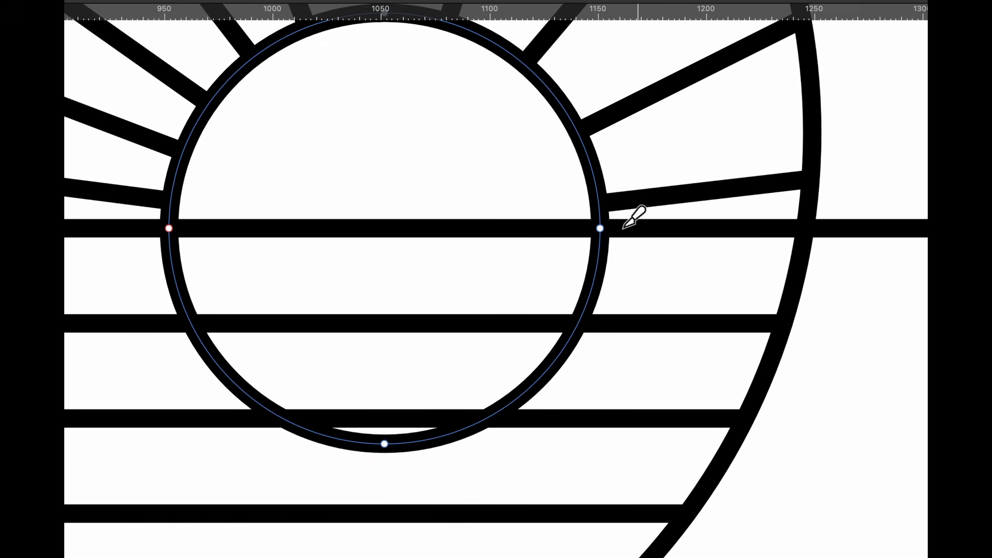
{"action": "scroll", "coordinate": [634, 217], "scroll_direction": "up", "scroll_amount": 5}
{"action": "scroll", "coordinate": [568, 219], "scroll_direction": "left", "scroll_amount": 2}
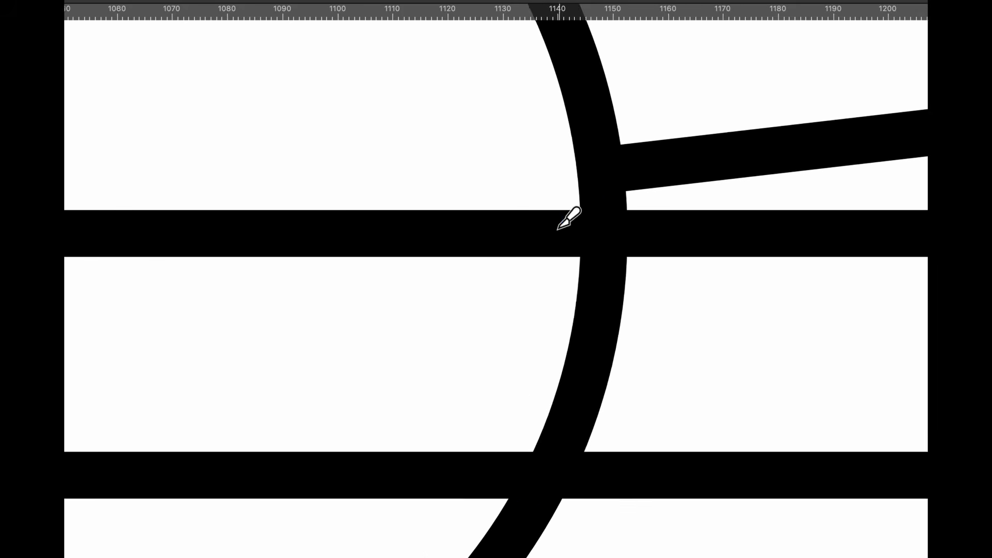
{"action": "scroll", "coordinate": [568, 220], "scroll_direction": "left", "scroll_amount": 10}
{"action": "left_click", "coordinate": [514, 229]}
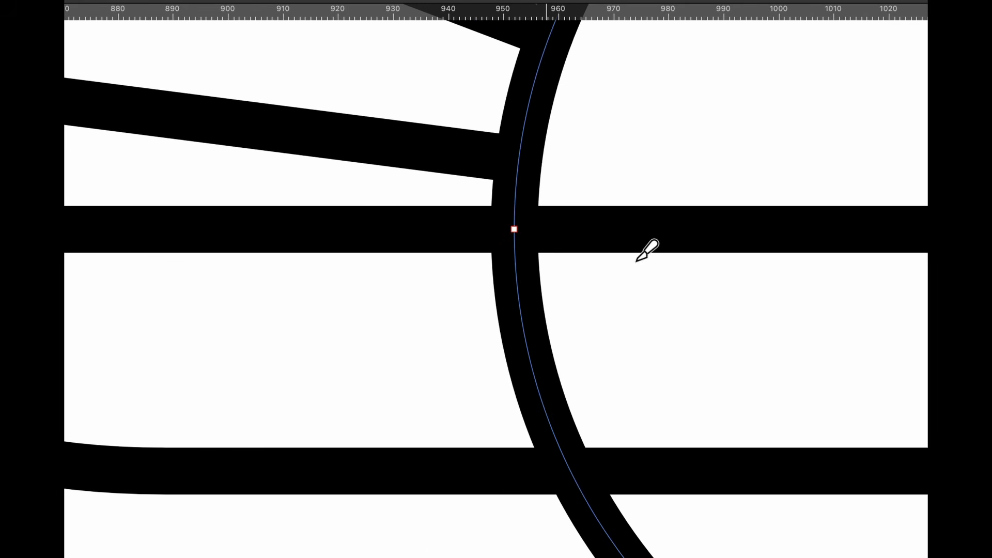
Cut the sun ray behind the right bird a little below and a little above the bird
{"action": "scroll", "coordinate": [637, 260], "scroll_direction": "down", "scroll_amount": 5}
{"action": "scroll", "coordinate": [638, 261], "scroll_direction": "up", "scroll_amount": 3}
{"action": "scroll", "coordinate": [637, 261], "scroll_direction": "right", "scroll_amount": 2}
{"action": "scroll", "coordinate": [637, 261], "scroll_direction": "up", "scroll_amount": 2}
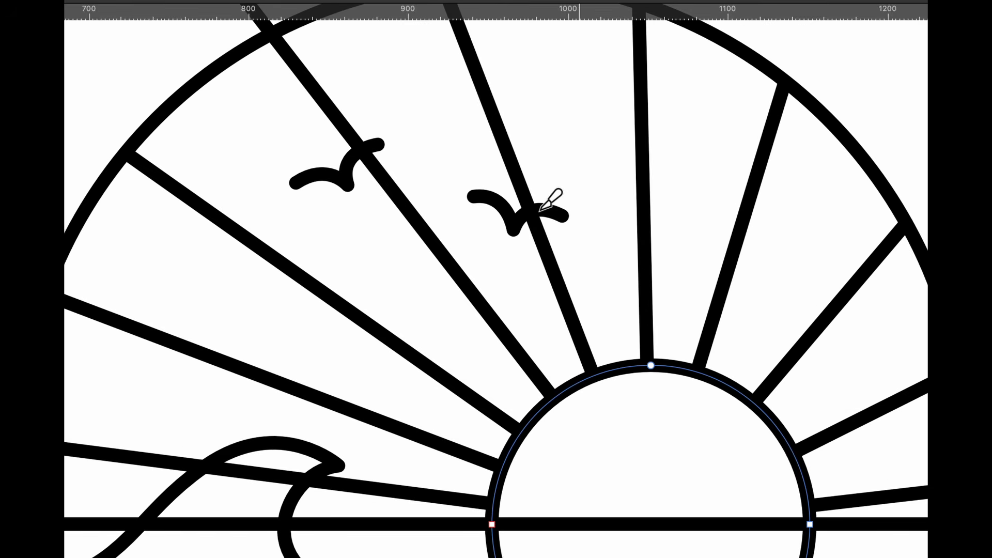
{"action": "scroll", "coordinate": [540, 211], "scroll_direction": "up", "scroll_amount": 2}
{"action": "left_click", "coordinate": [550, 270]}
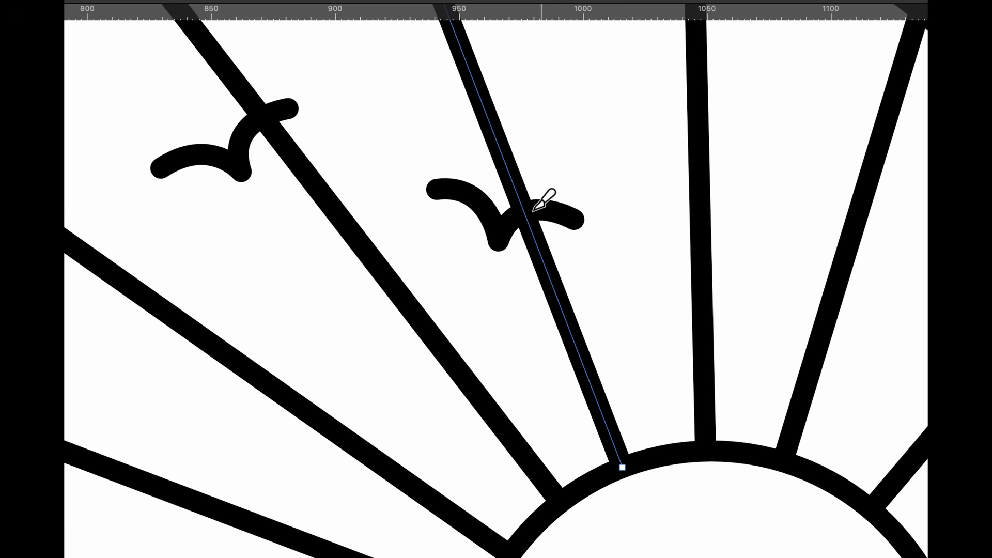
{"action": "left_click", "coordinate": [540, 253]}
{"action": "left_click", "coordinate": [511, 177]}
Cut the sun ray behind the left bird just below and just above its wing
{"action": "left_click", "coordinate": [292, 166]}
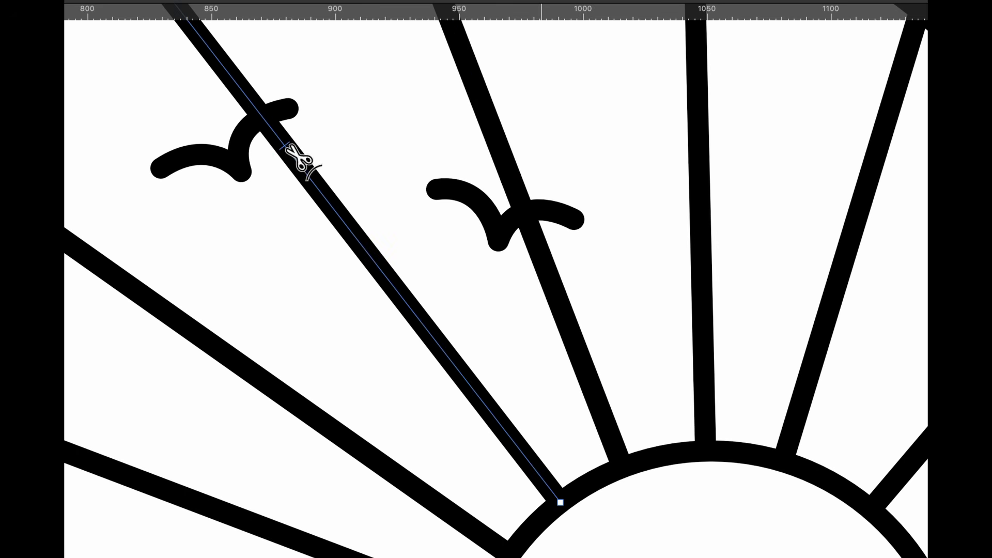
{"action": "left_click", "coordinate": [290, 152]}
{"action": "left_click", "coordinate": [238, 85]}
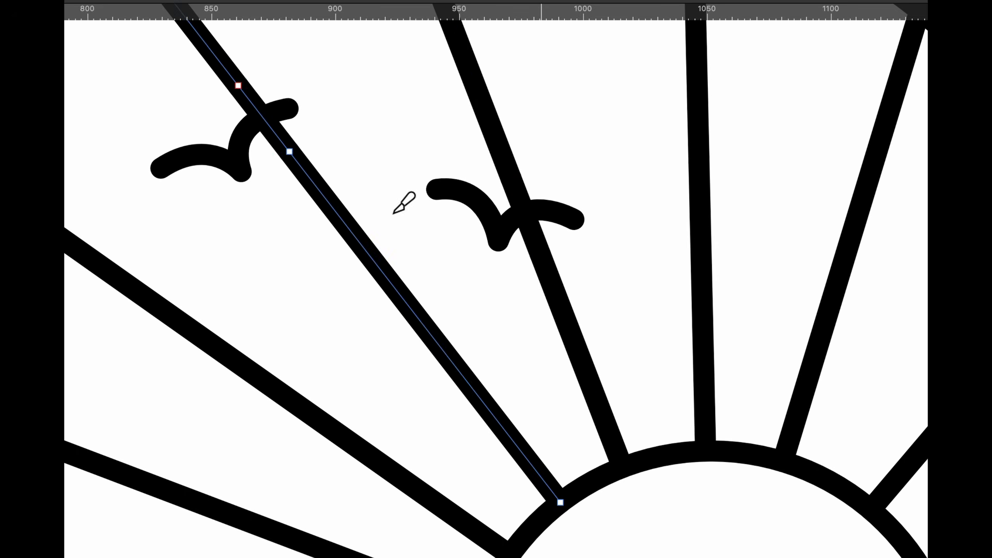
Remove the end of the left bird's sun ray that sticks out beyond the large circle
{"action": "scroll", "coordinate": [393, 211], "scroll_direction": "down", "scroll_amount": 5}
{"action": "scroll", "coordinate": [382, 186], "scroll_direction": "up", "scroll_amount": 5}
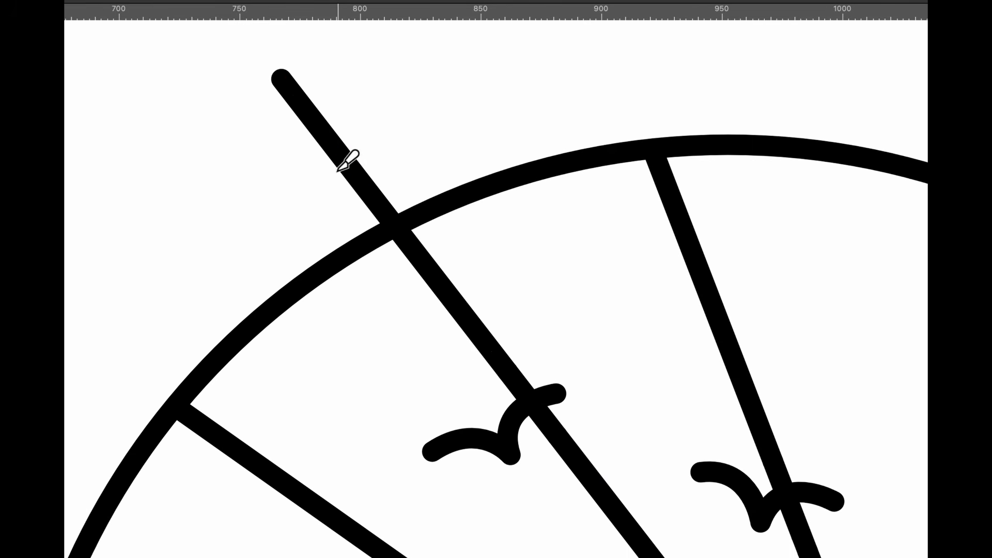
{"action": "left_click", "coordinate": [346, 164]}
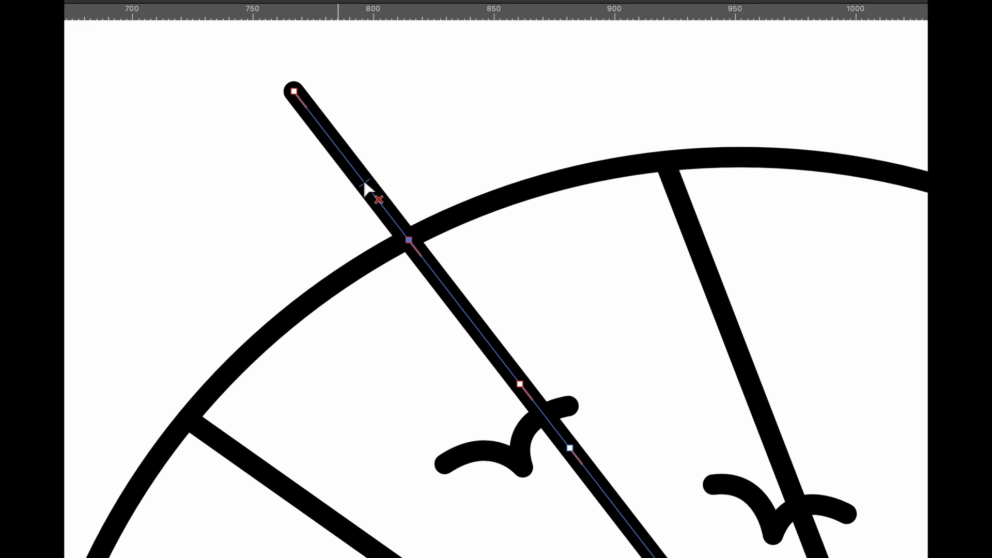
{"action": "left_click", "coordinate": [364, 183], "text": "ctrl+super"}
Remove the cut sun ray segments that run through the left and right birds
{"action": "scroll", "coordinate": [364, 182], "scroll_direction": "down", "scroll_amount": 5}
{"action": "scroll", "coordinate": [364, 182], "scroll_direction": "down", "scroll_amount": 2}
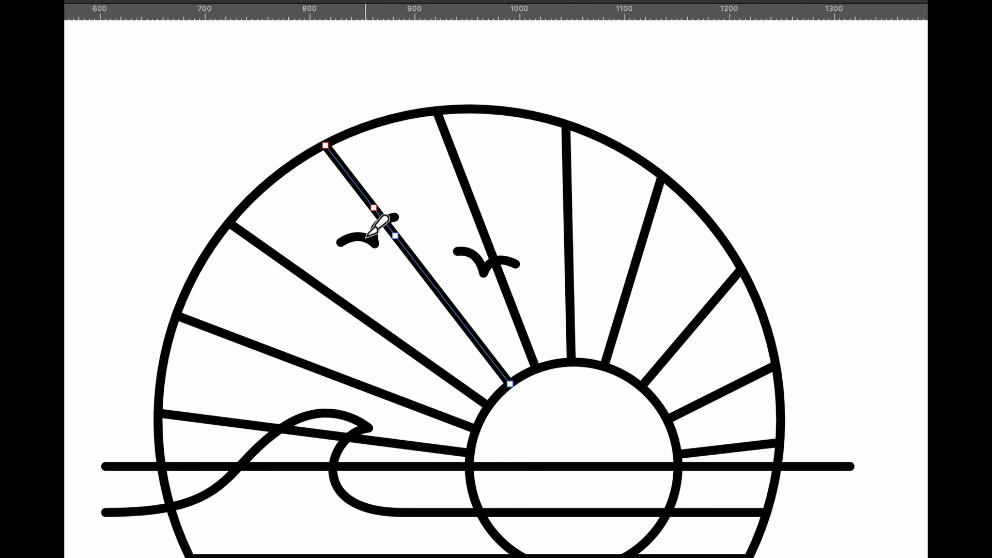
{"action": "scroll", "coordinate": [366, 237], "scroll_direction": "up", "scroll_amount": 5}
{"action": "left_click", "coordinate": [402, 198], "text": "ctrl+super"}
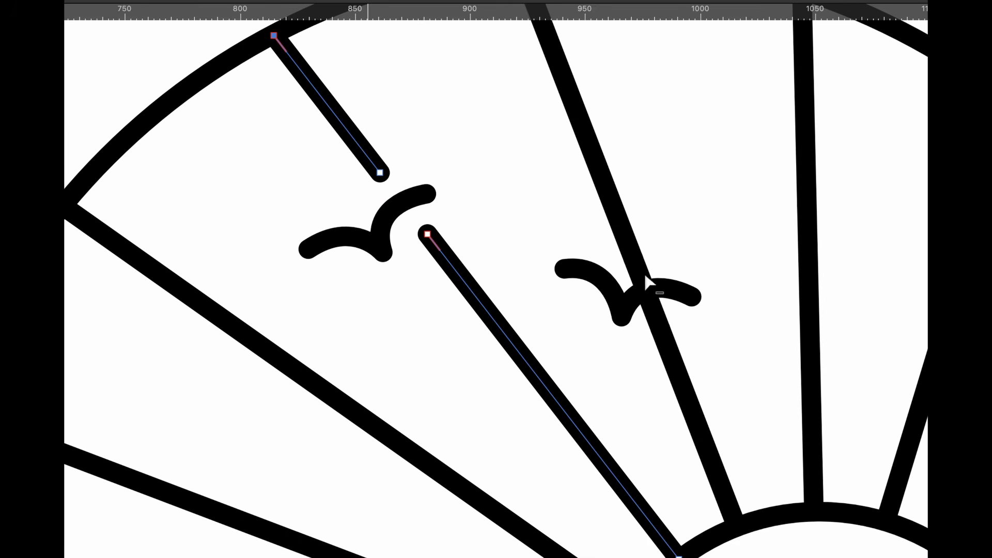
{"action": "left_click", "coordinate": [642, 282], "text": "ctrl+super"}
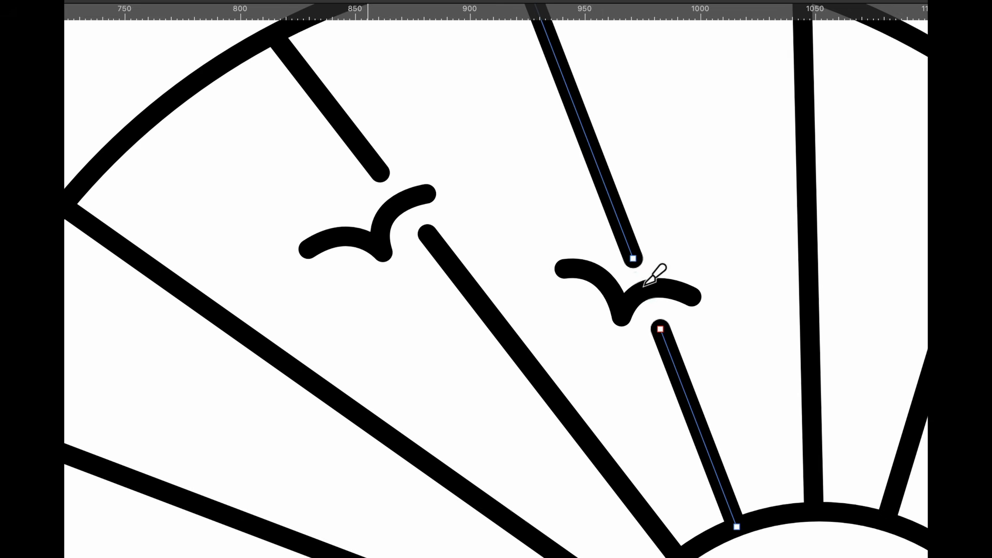
Remove the sun ray and horizon segments inside the wave, plus the horizon and wave ends sticking out past the large circle's left side
{"action": "scroll", "coordinate": [644, 284], "scroll_direction": "down", "scroll_amount": 5}
{"action": "scroll", "coordinate": [564, 354], "scroll_direction": "down", "scroll_amount": 3}
{"action": "scroll", "coordinate": [564, 354], "scroll_direction": "up", "scroll_amount": 5}
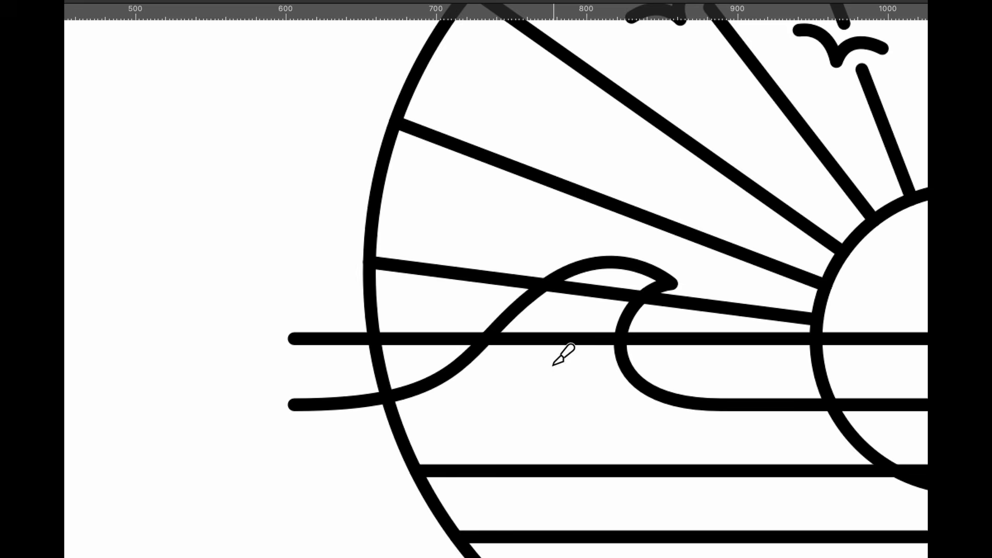
{"action": "left_click", "coordinate": [602, 298], "text": "ctrl+super"}
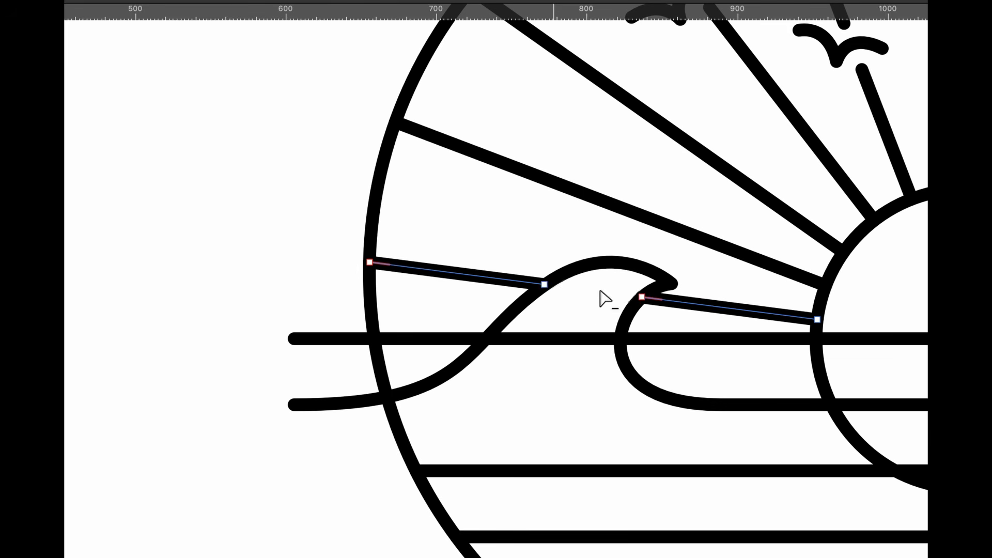
{"action": "left_click", "coordinate": [570, 339], "text": "ctrl+super"}
{"action": "left_click", "coordinate": [336, 340], "text": "ctrl+super"}
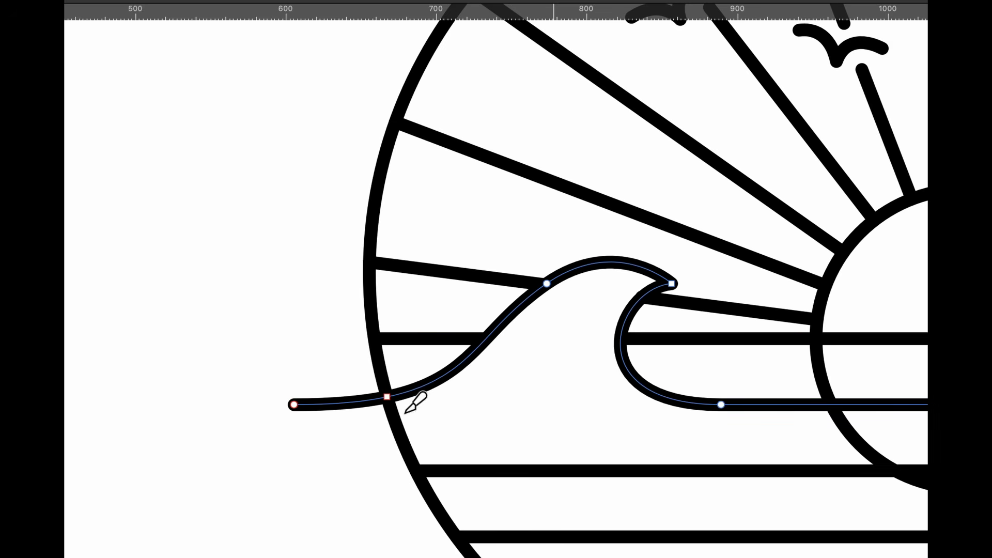
{"action": "left_click", "coordinate": [347, 405], "text": "ctrl+super"}
Remove both lower quarters of the small sun circle to leave a half sun above the horizon
{"action": "scroll", "coordinate": [355, 394], "scroll_direction": "right", "scroll_amount": 10}
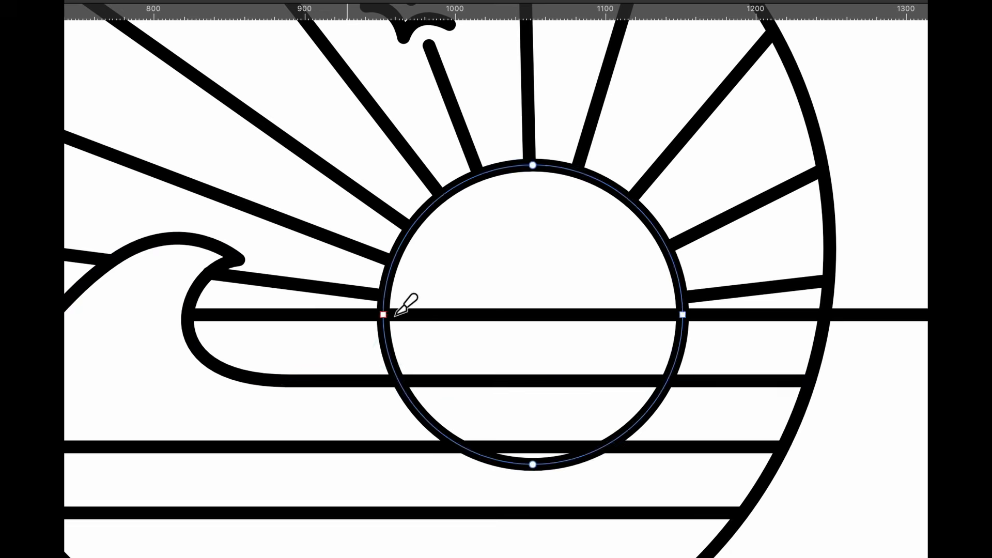
{"action": "scroll", "coordinate": [399, 310], "scroll_direction": "up", "scroll_amount": 2}
{"action": "left_click", "coordinate": [385, 376], "text": "ctrl+super"}
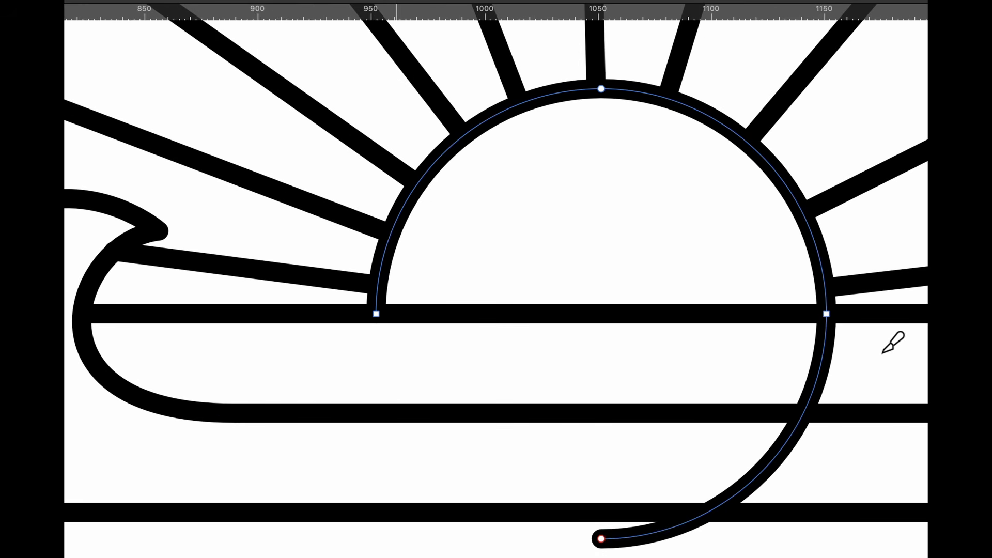
{"action": "left_click", "coordinate": [822, 380], "text": "ctrl+super"}
Remove the end of the horizon line that extends past the right side of the large circle
{"action": "scroll", "coordinate": [827, 370], "scroll_direction": "down", "scroll_amount": 4}
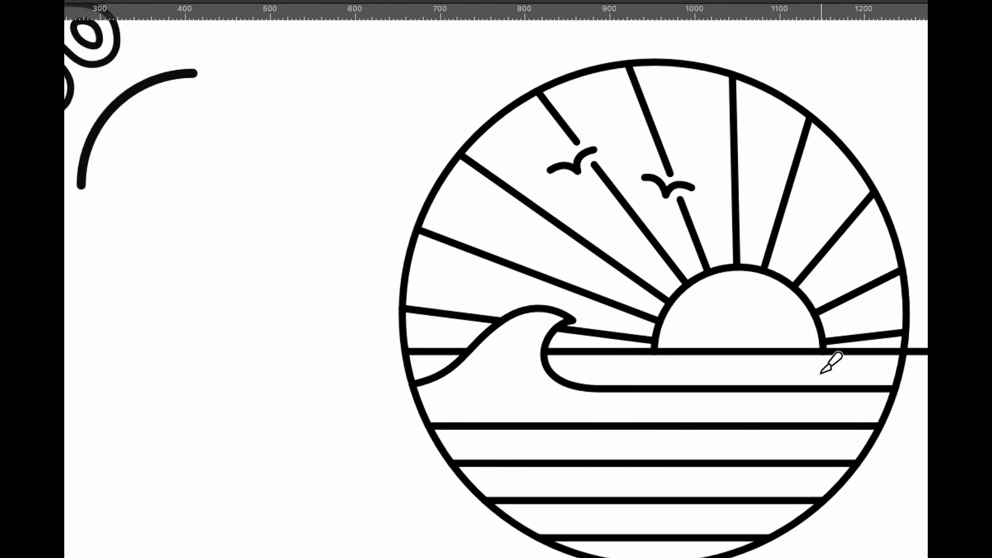
{"action": "scroll", "coordinate": [759, 327], "scroll_direction": "up", "scroll_amount": 2}
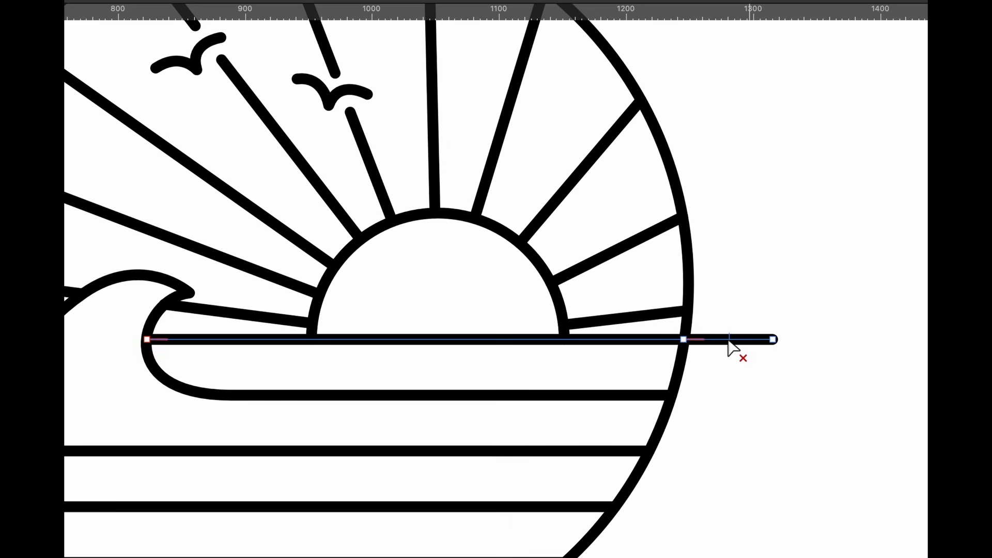
{"action": "left_click", "coordinate": [729, 340], "text": "ctrl+super"}
{"action": "scroll", "coordinate": [738, 329], "scroll_direction": "down", "scroll_amount": 3}
{"action": "scroll", "coordinate": [729, 340], "scroll_direction": "up", "scroll_amount": 1}
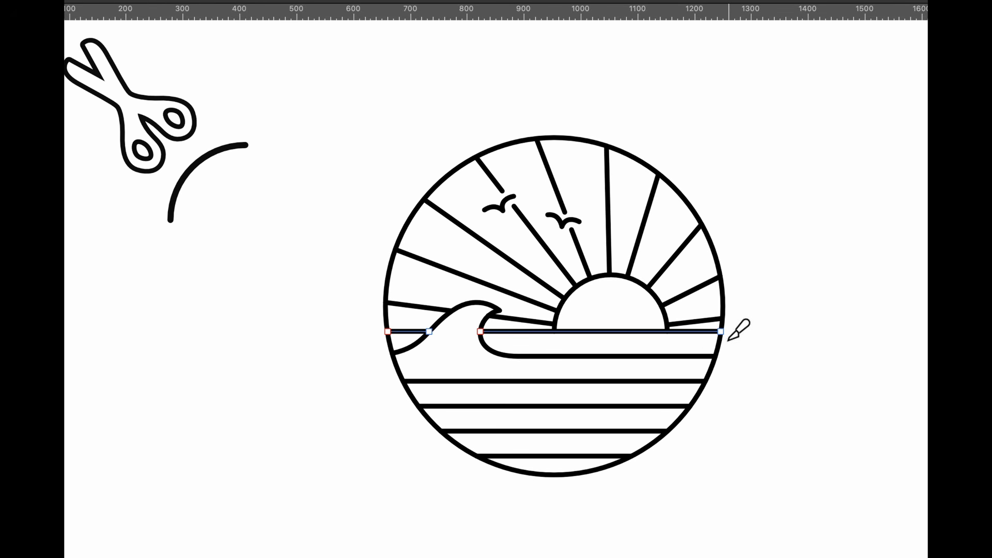
{"action": "scroll", "coordinate": [738, 329], "scroll_direction": "up", "scroll_amount": 3}
{"action": "scroll", "coordinate": [739, 329], "scroll_direction": "down", "scroll_amount": 1}
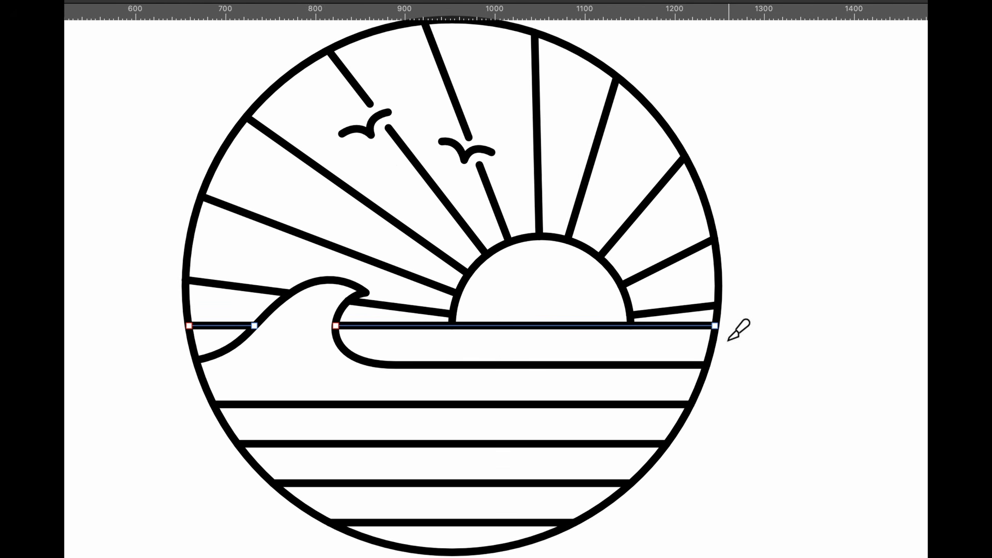
{"action": "scroll", "coordinate": [545, 293], "scroll_direction": "down", "scroll_amount": 2}
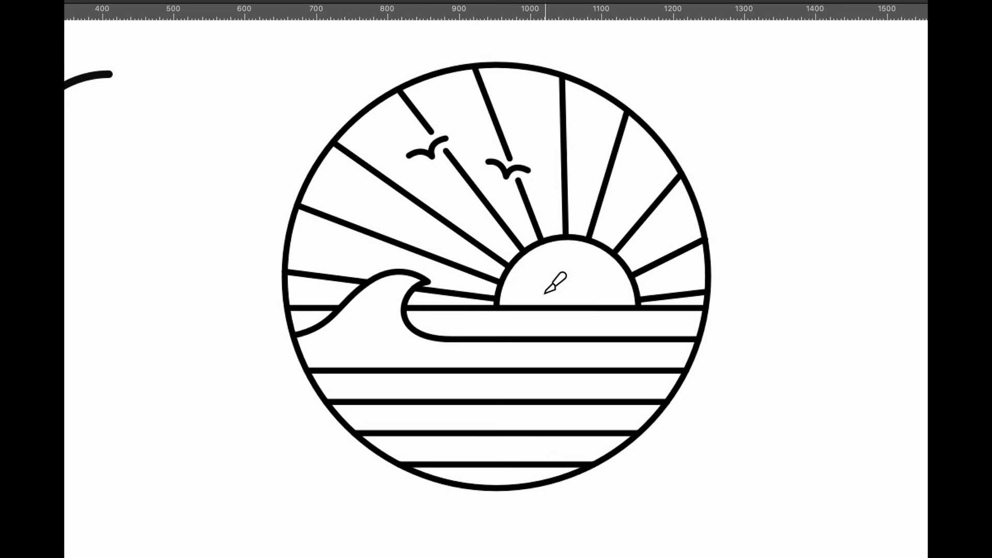